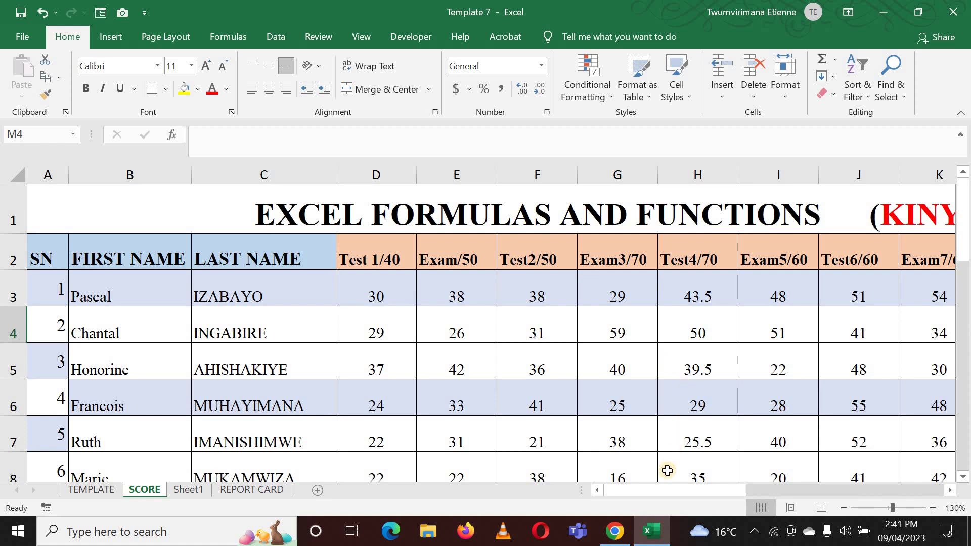
drag(674, 490, 792, 486)
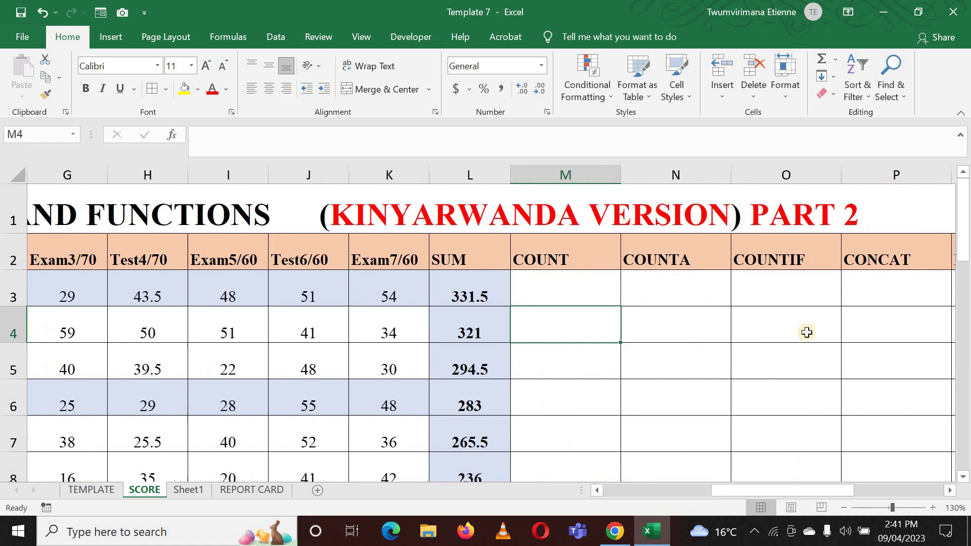
click(779, 289)
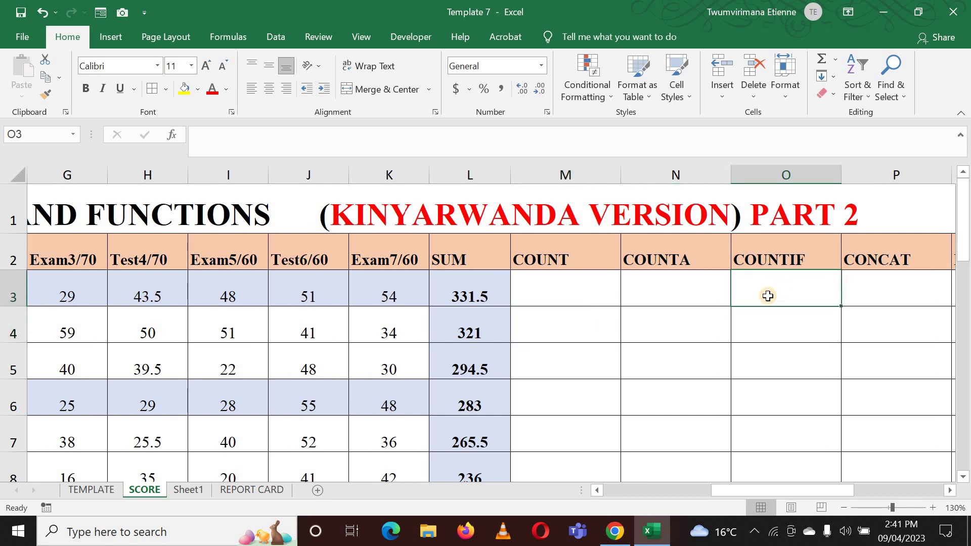
click(708, 336)
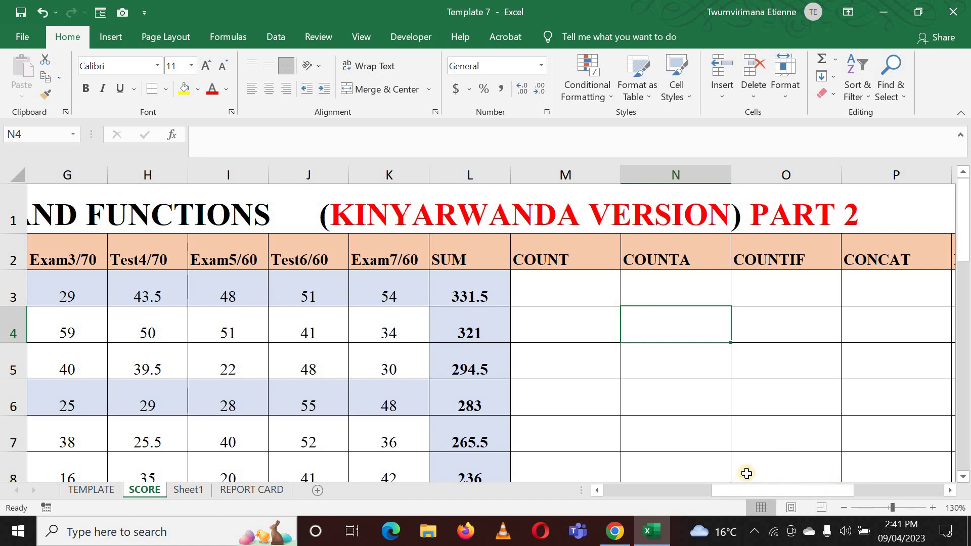
click(753, 488)
drag(754, 487, 635, 501)
click(527, 333)
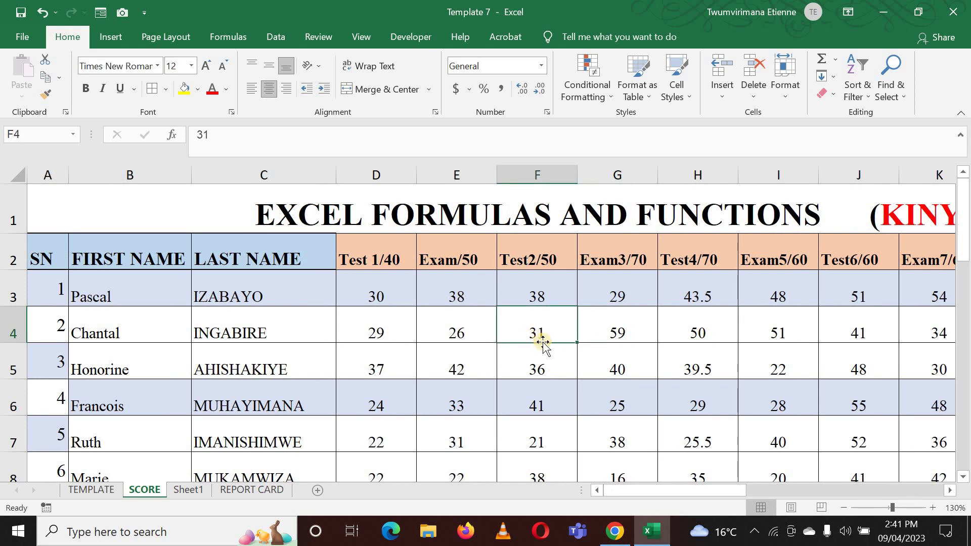
Step: Switch to Chrome, search YouTube for the channel owner's full name and open the matching channel
click(620, 531)
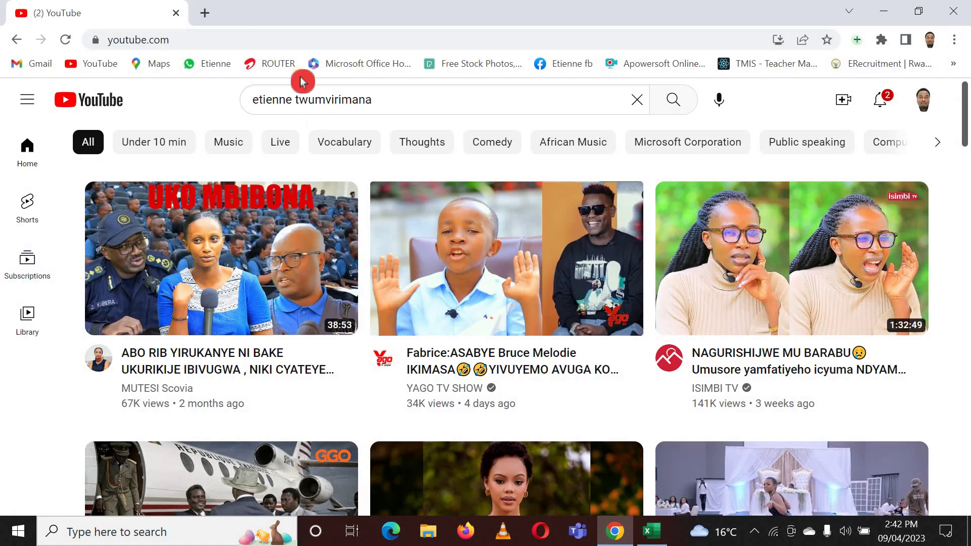
drag(389, 107, 409, 82)
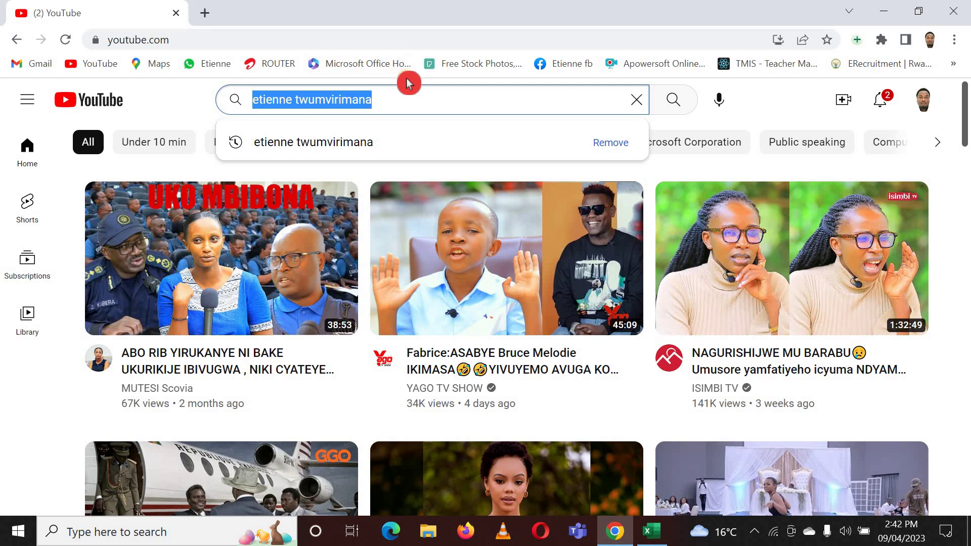
text(e)
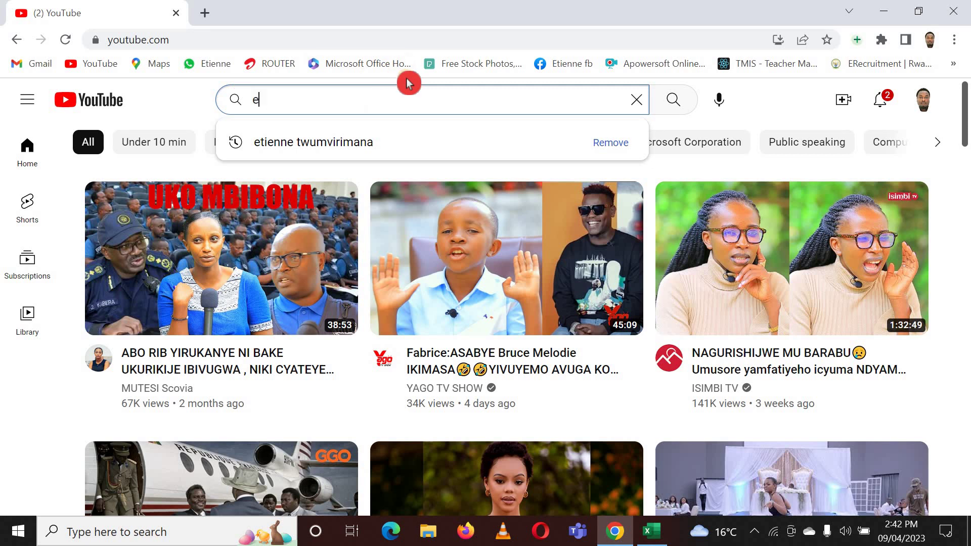
text(tie)
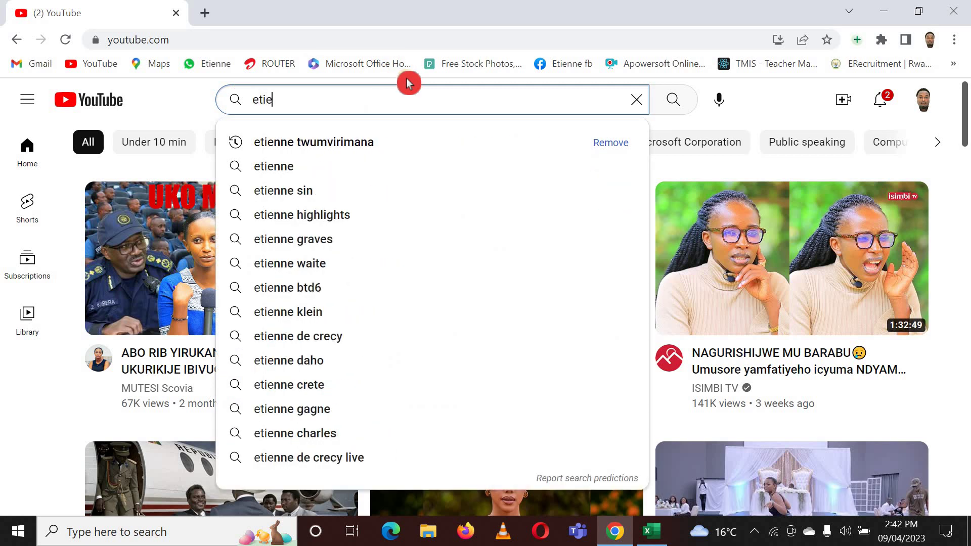
text(nne tw)
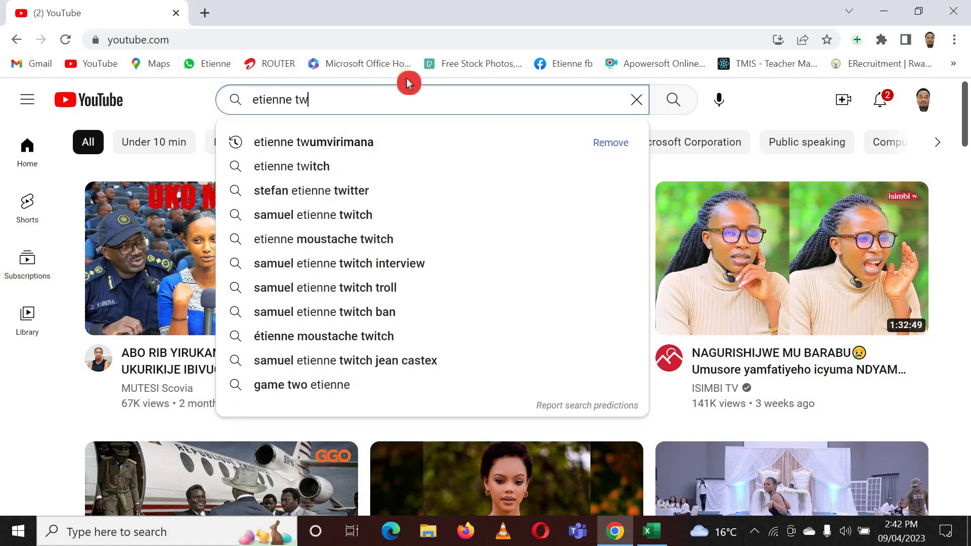
text(umvir)
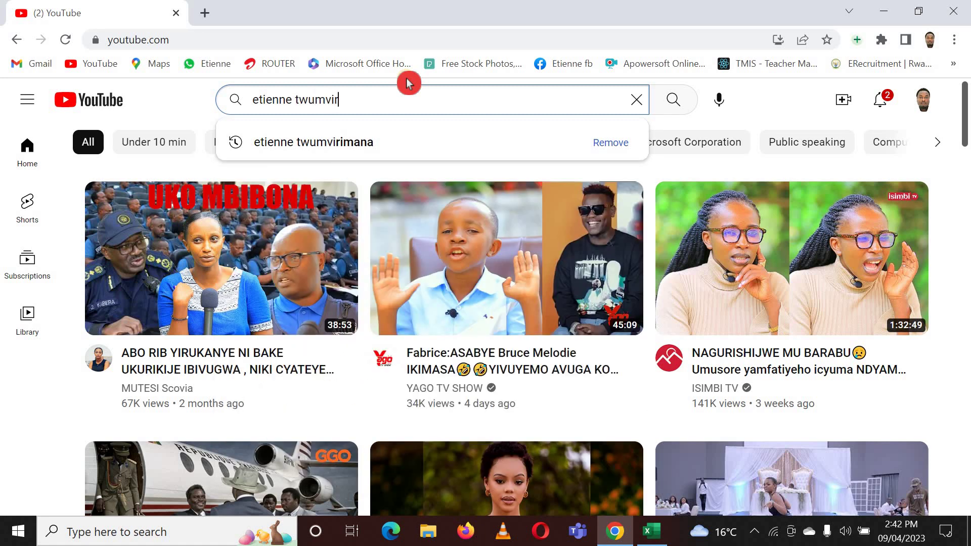
text(amana)
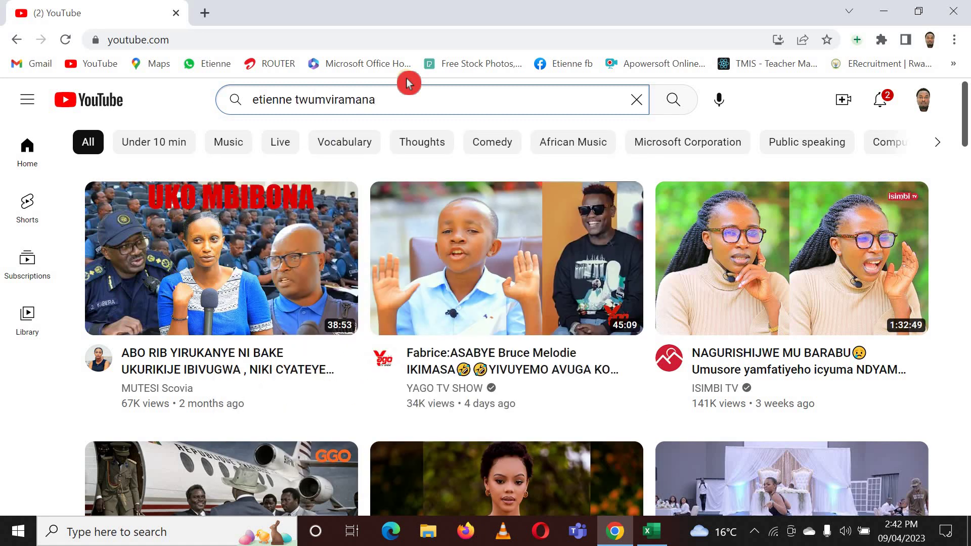
key(Return)
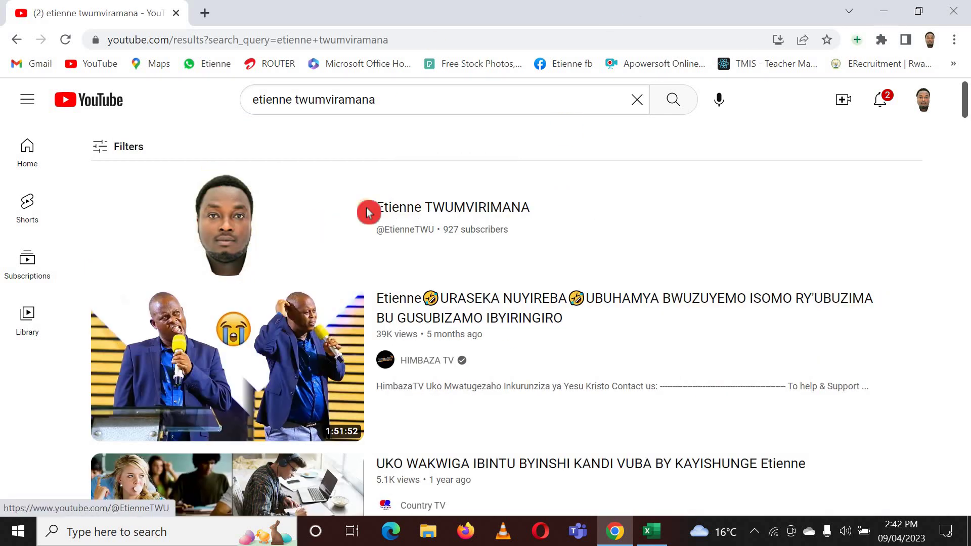
click(418, 211)
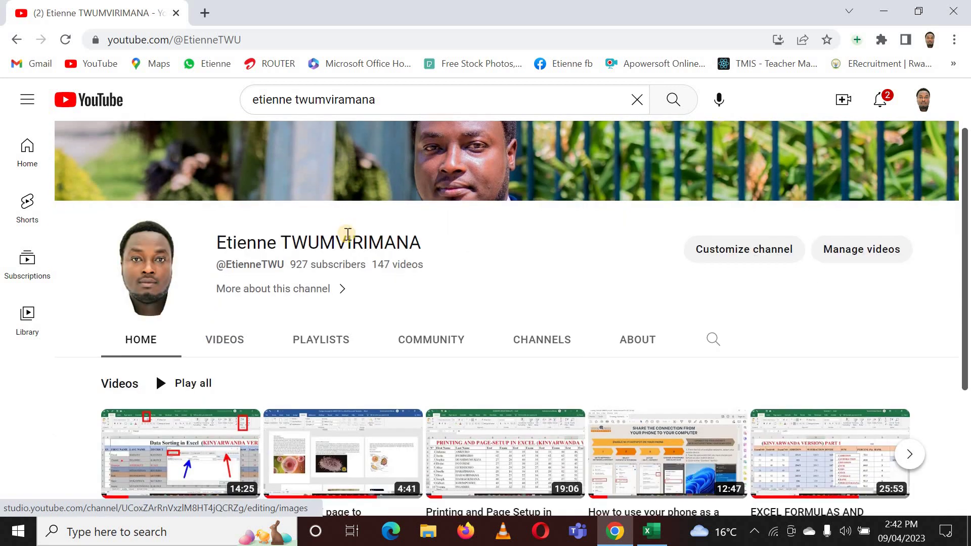
Step: Show the list of uploaded videos on the channel page
click(300, 326)
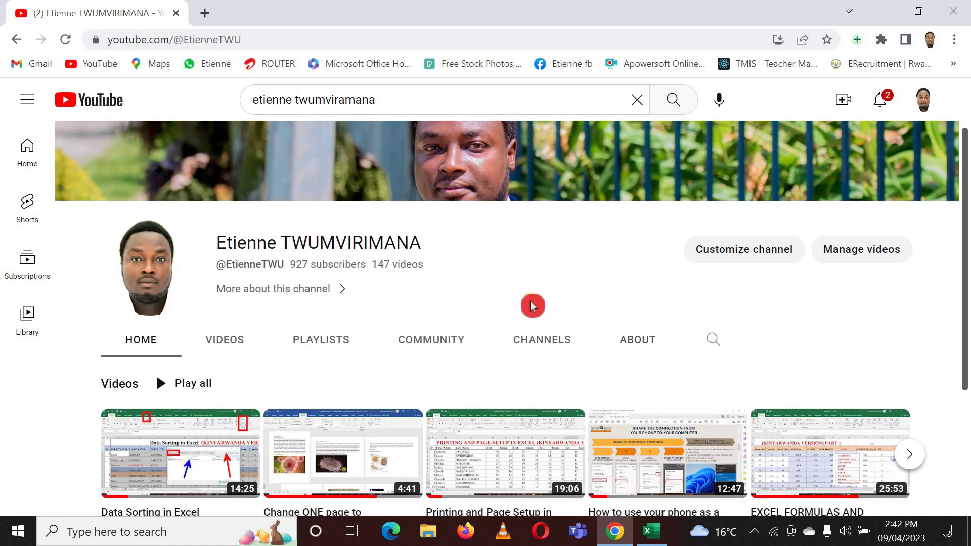
click(381, 306)
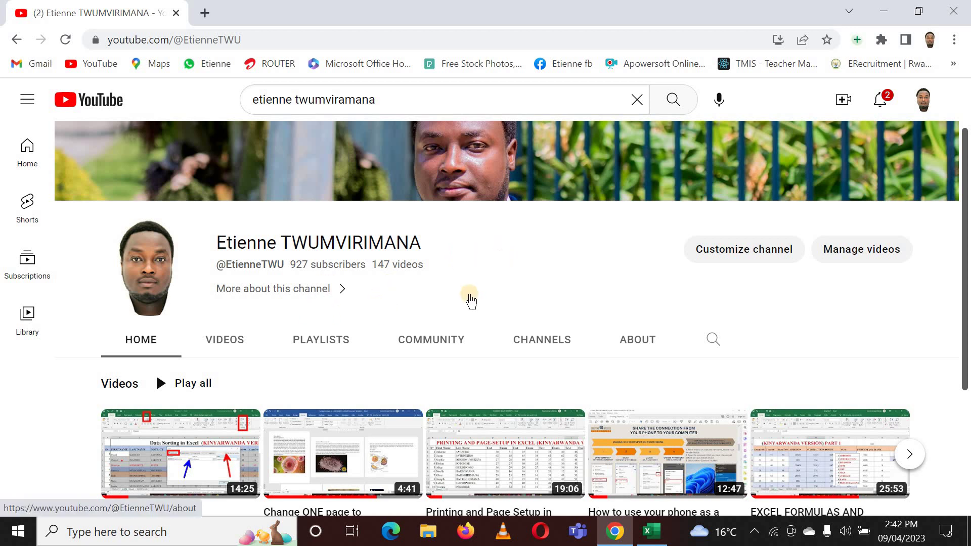
click(486, 281)
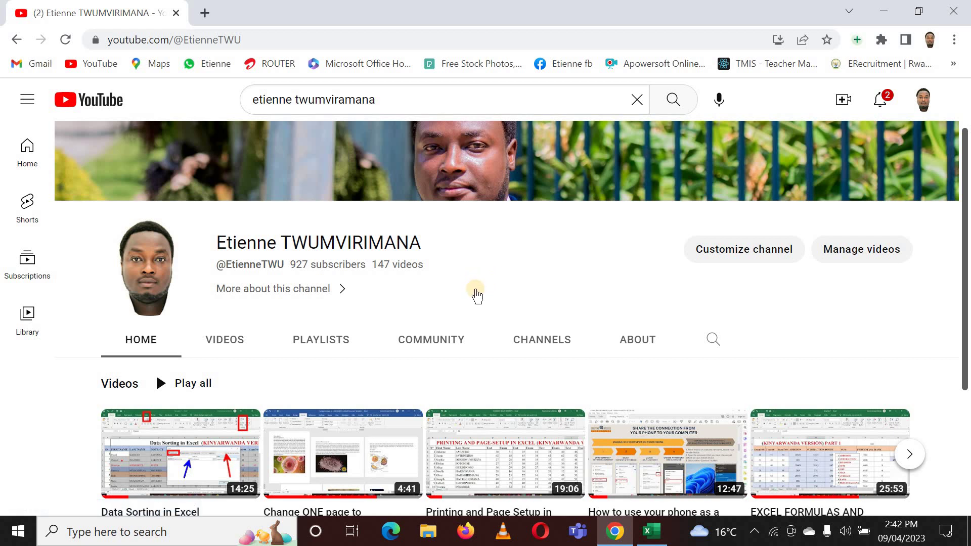
click(342, 322)
click(235, 342)
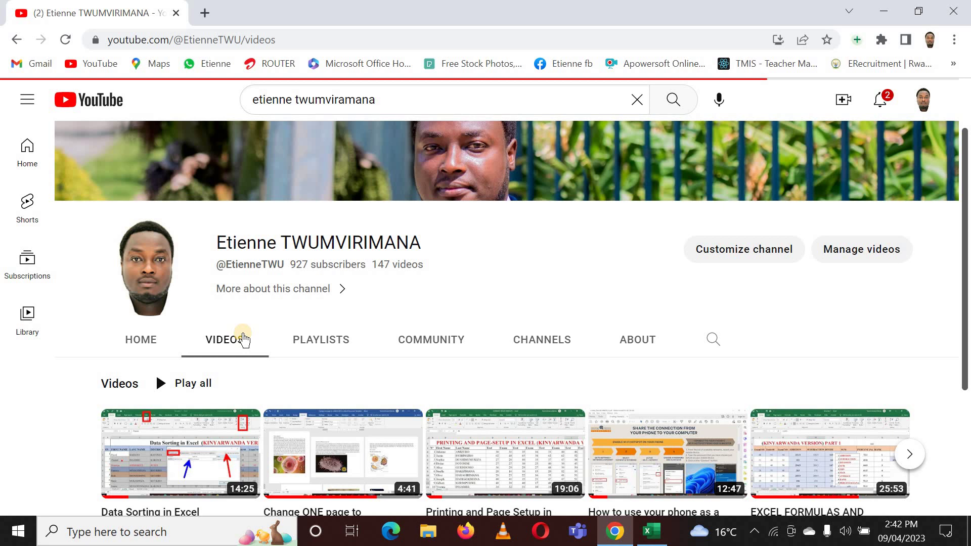
click(244, 340)
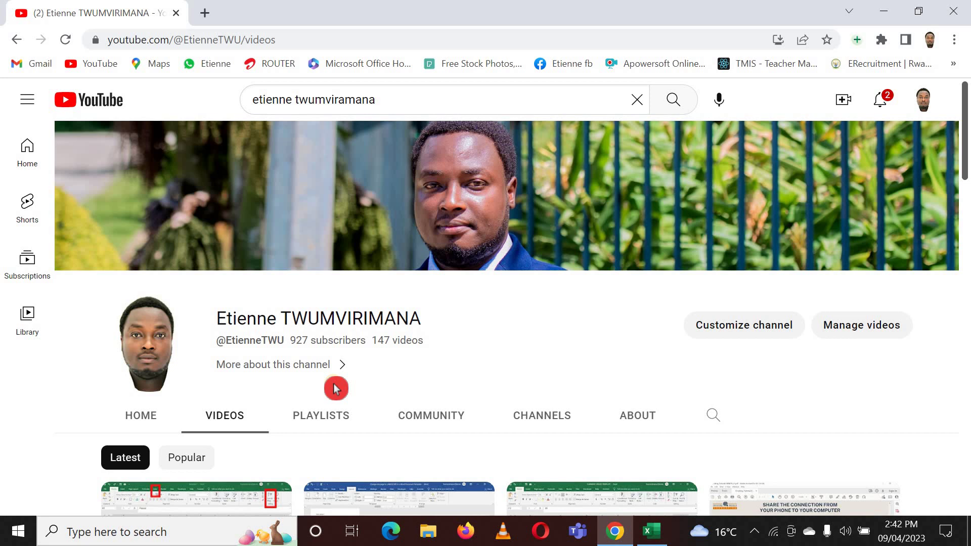
Step: Open the channel's playlists and look over the created ones, including EXCEL VIDEOS (KINYARWANDA)
click(329, 416)
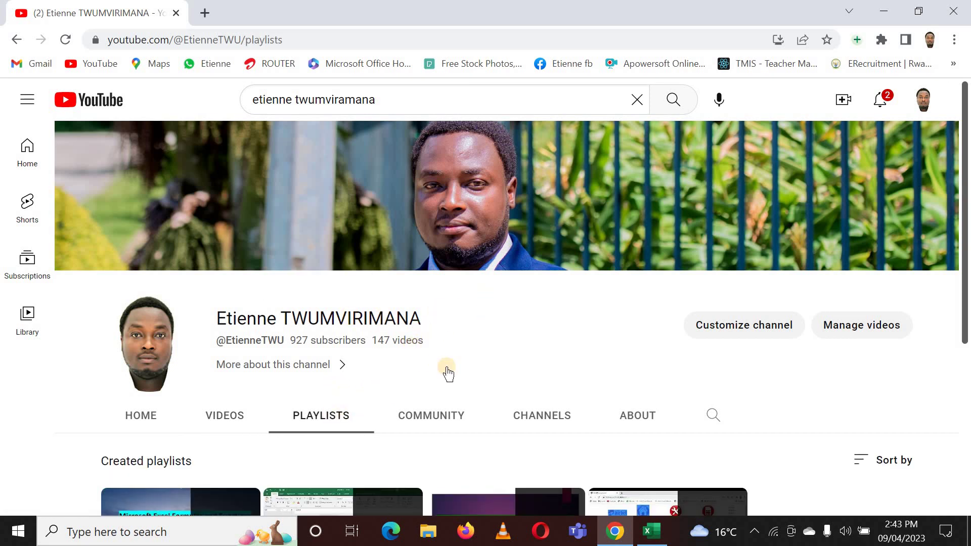
scroll(438, 371, down, 3)
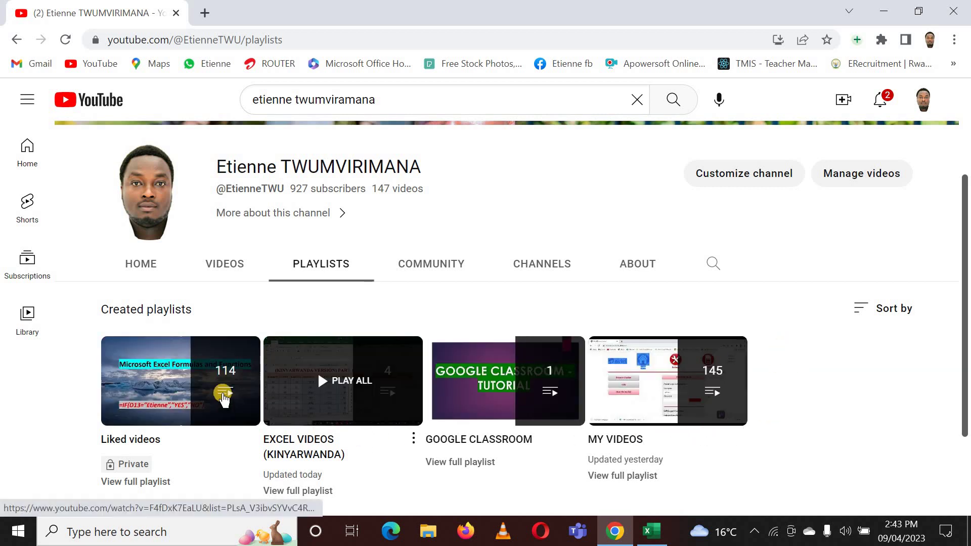
scroll(336, 327, up, 3)
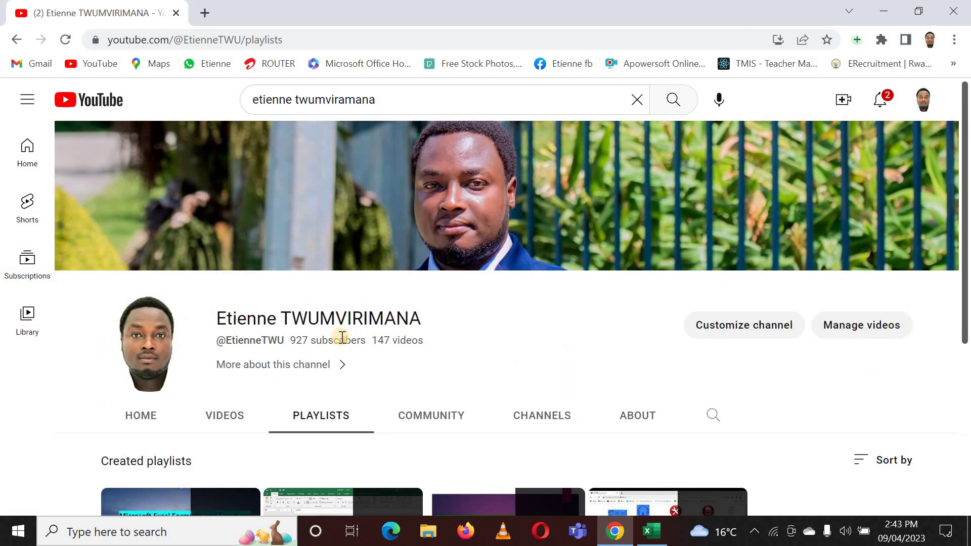
scroll(354, 357, down, 3)
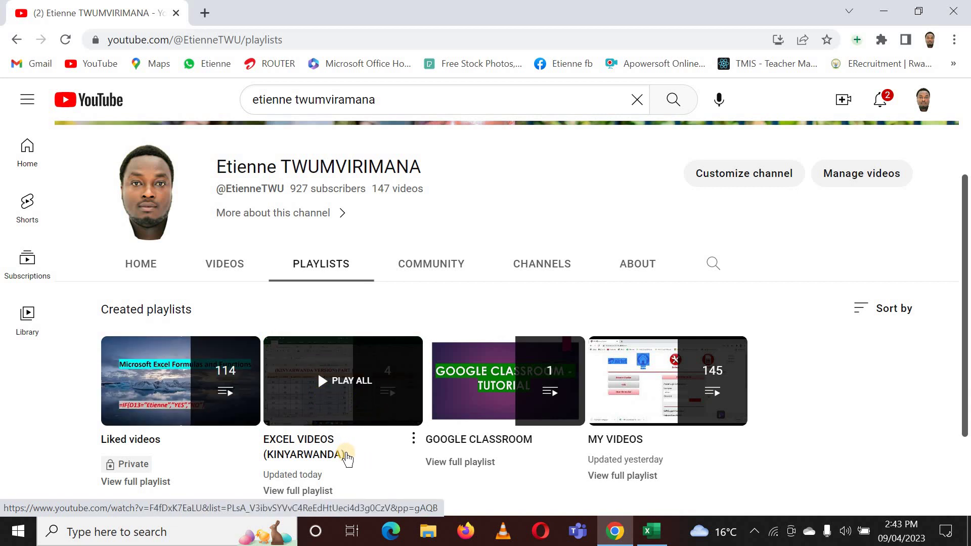
scroll(347, 458, down, 2)
scroll(347, 455, up, 4)
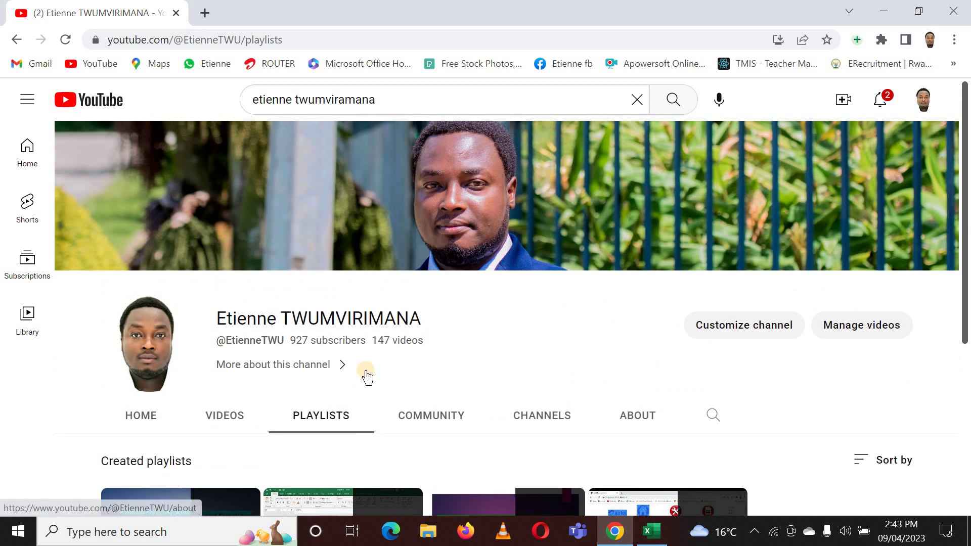
click(390, 380)
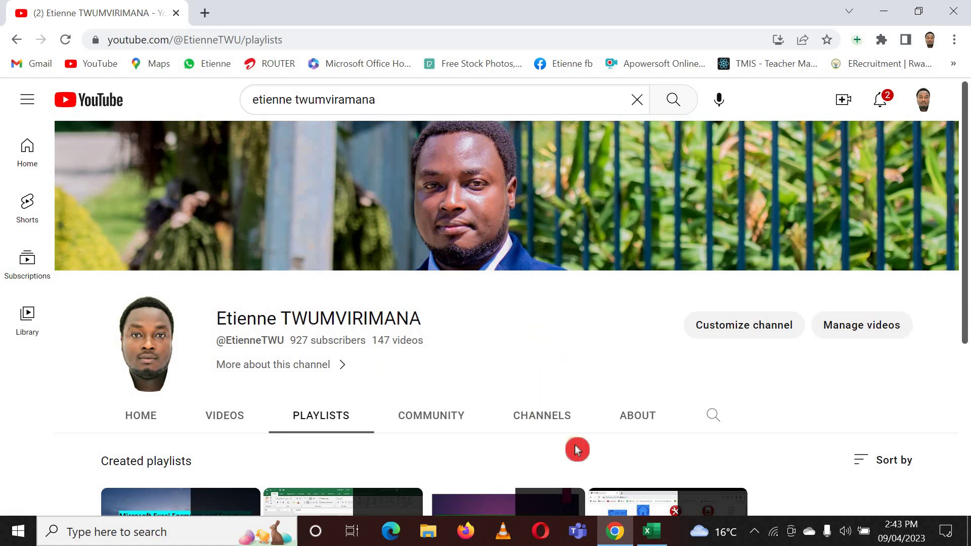
Step: Switch back to the Excel workbook and review the function column headings in row 2 of the SCORE sheet, starting from COUNT
click(651, 531)
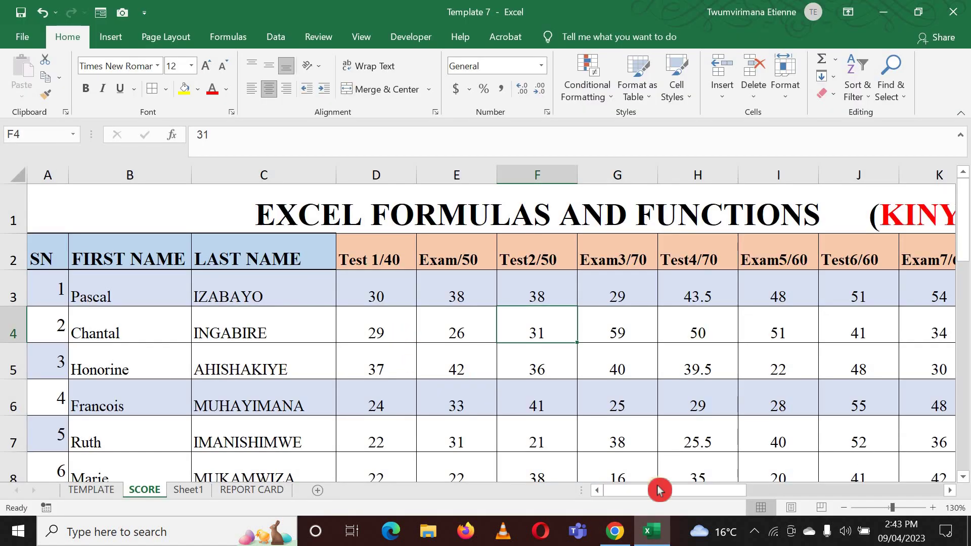
drag(671, 495, 830, 491)
click(344, 254)
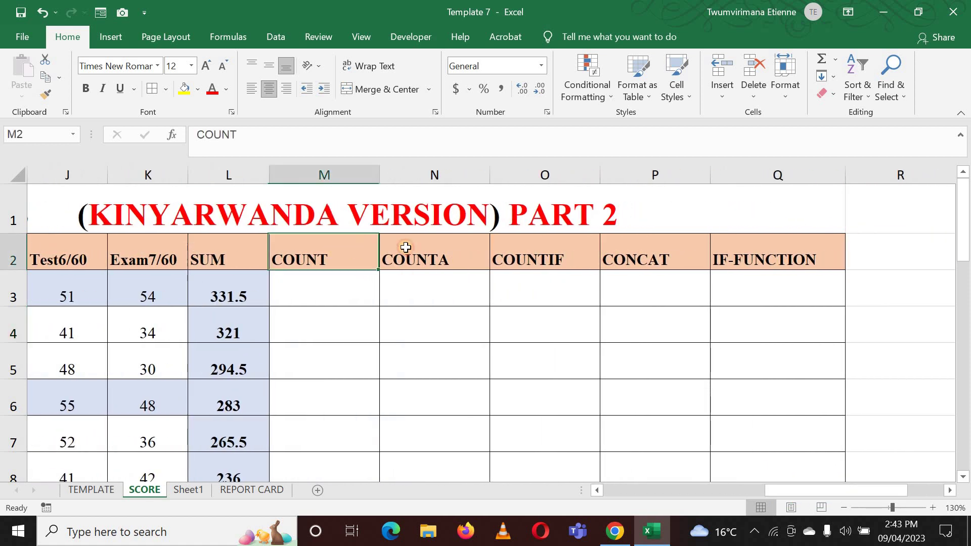
click(437, 251)
click(529, 253)
click(664, 267)
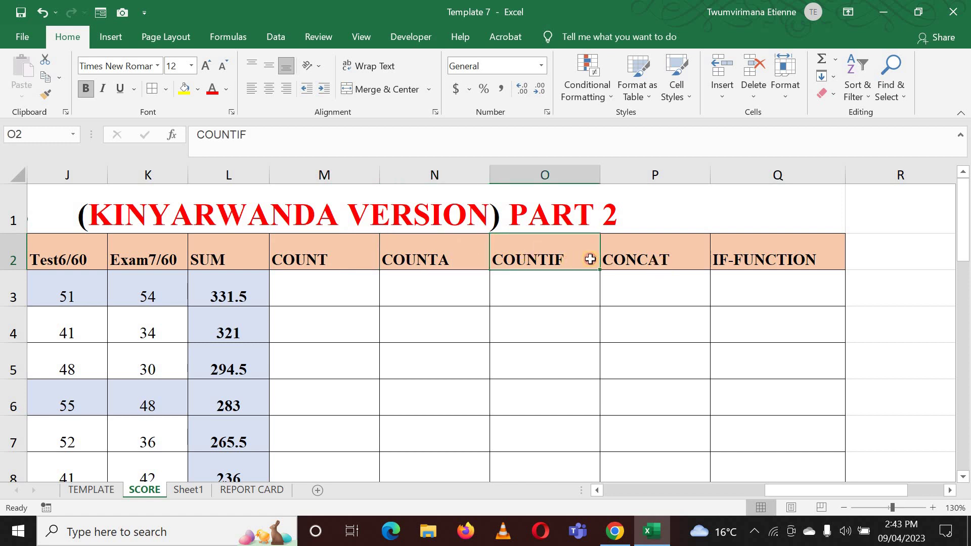
click(313, 259)
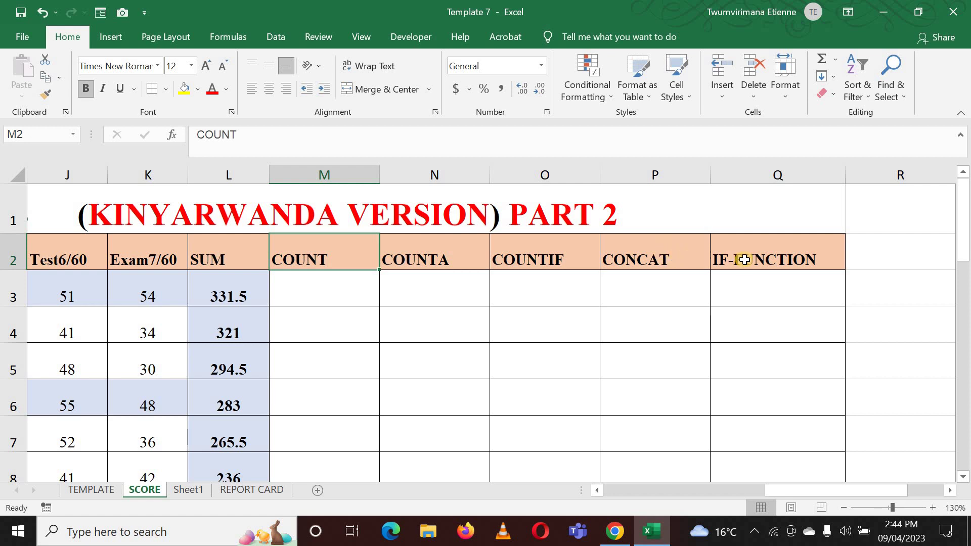
Step: Examine the first student's scores in D3:K3 and select the empty cell M3 under the COUNT heading
click(329, 280)
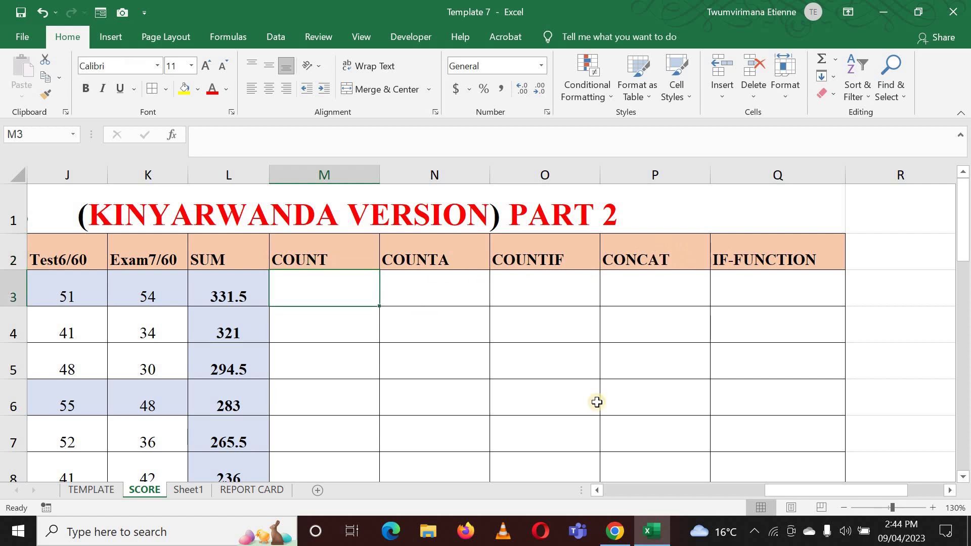
drag(794, 494, 614, 334)
click(631, 329)
click(571, 288)
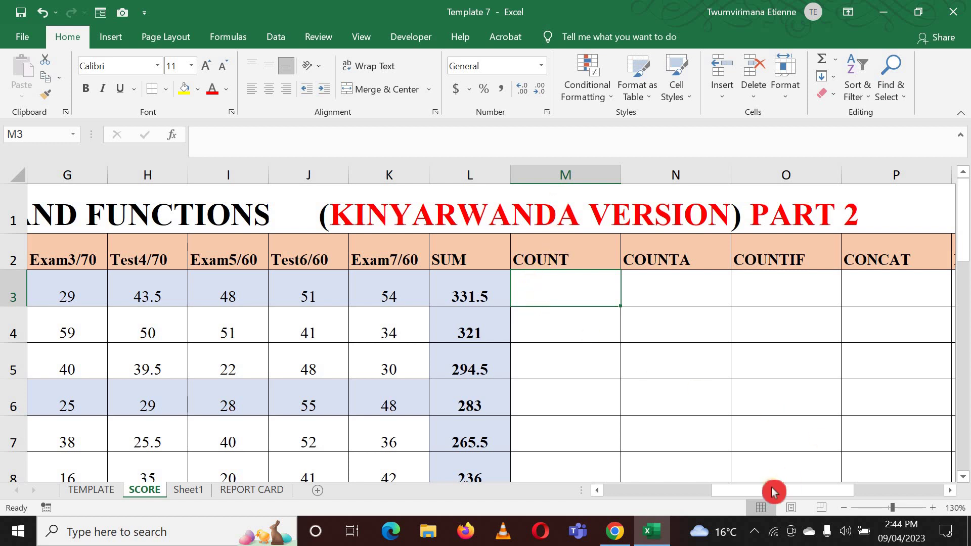
drag(774, 488, 595, 490)
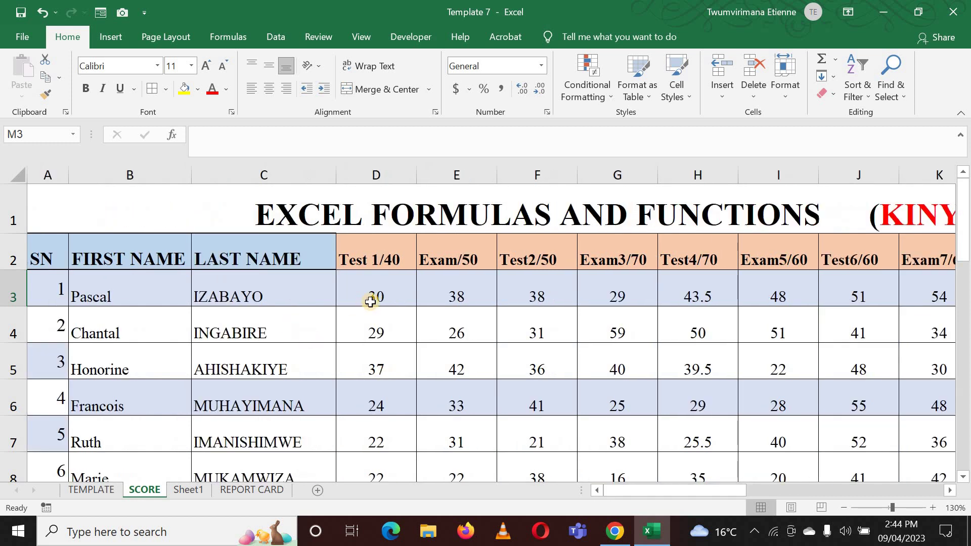
click(369, 298)
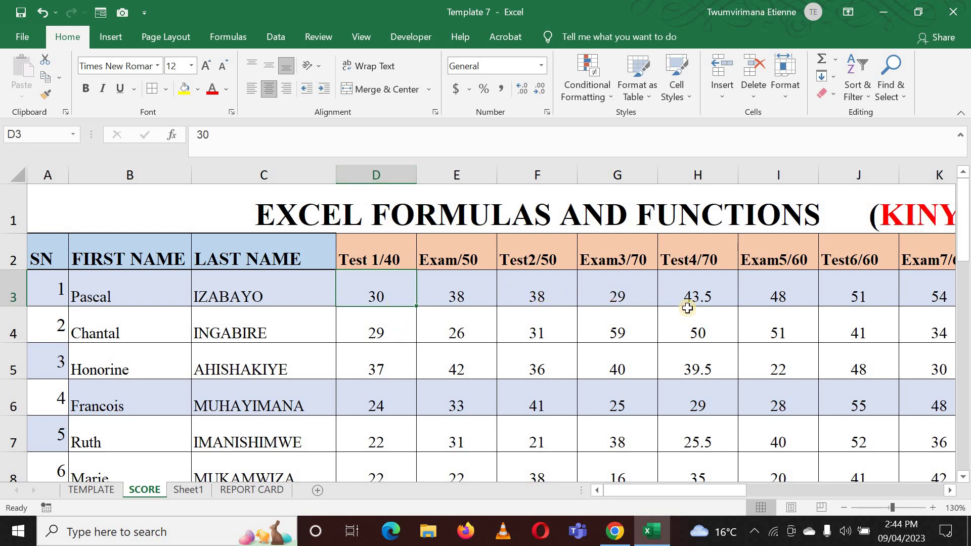
drag(707, 495, 789, 495)
click(635, 300)
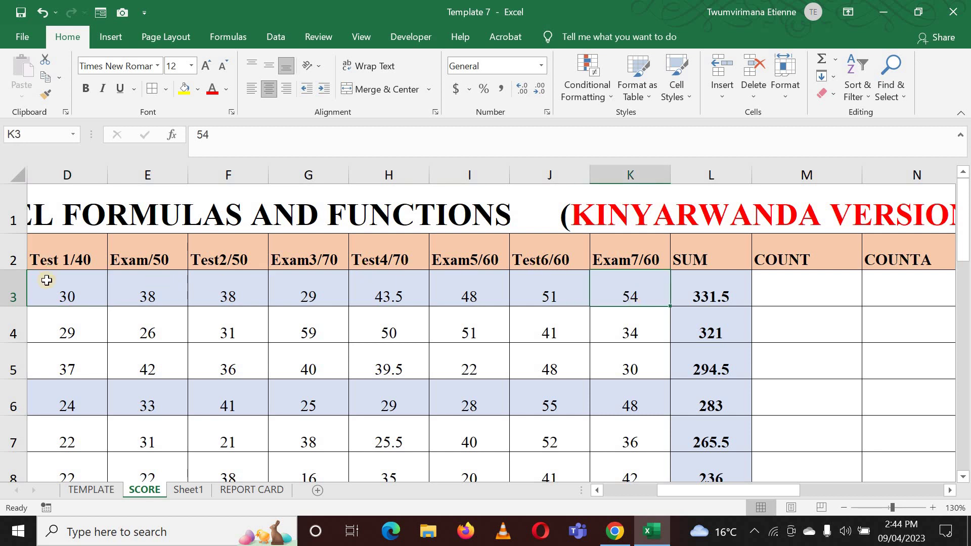
drag(53, 285, 597, 301)
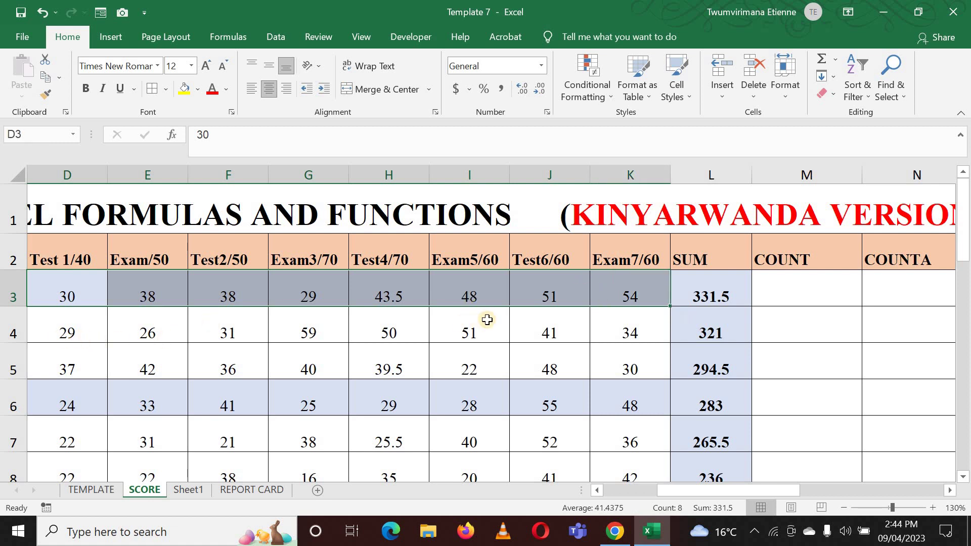
click(810, 299)
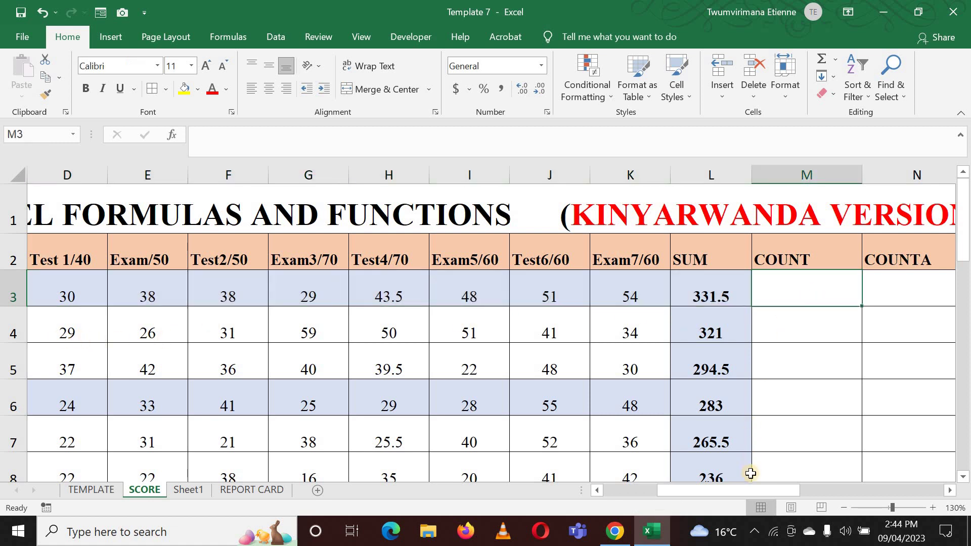
Step: Begin a formula in cell M3 under the COUNT heading
drag(752, 490, 770, 490)
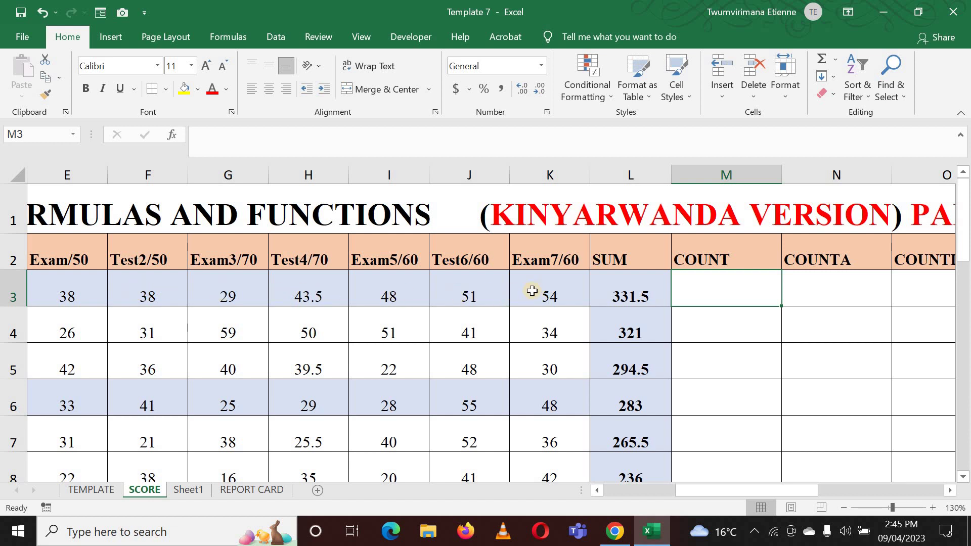
text(=)
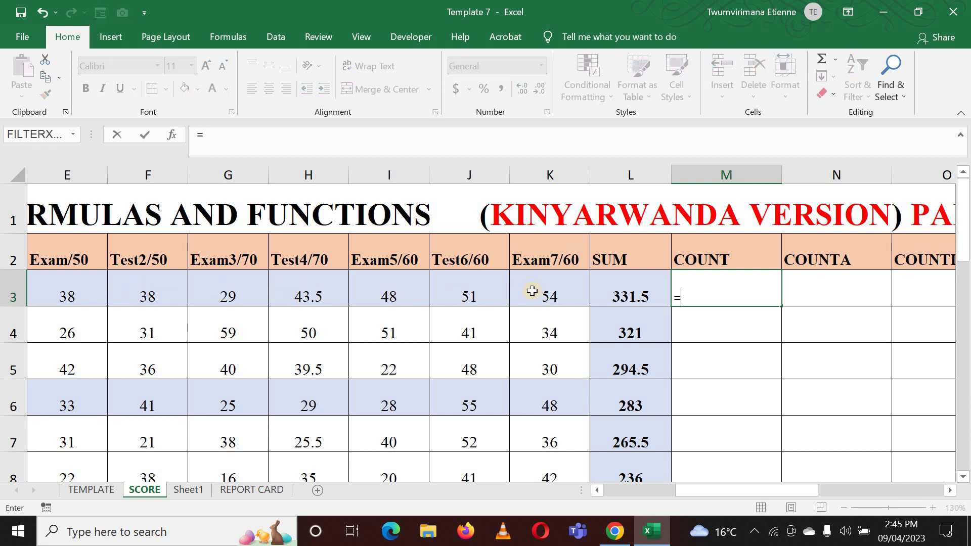
text(count)
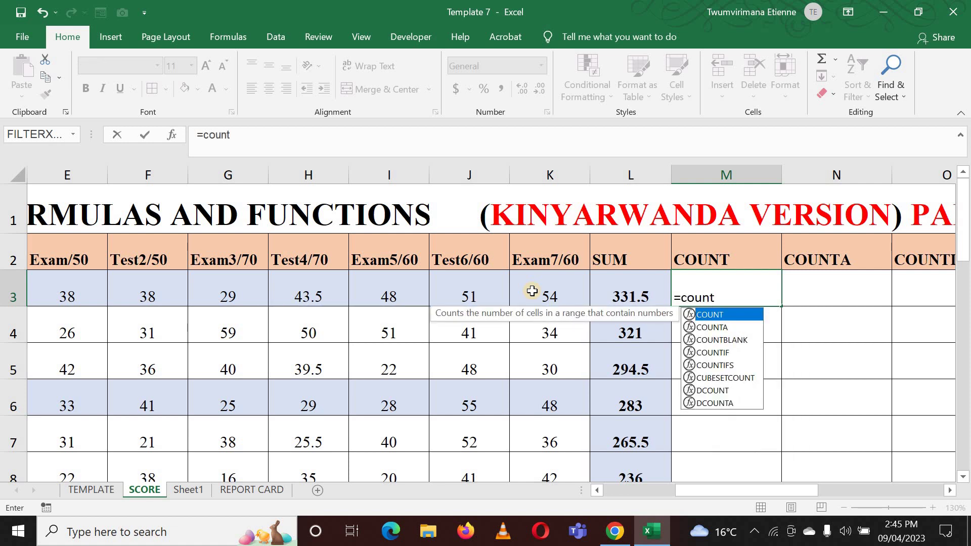
key(BackSpace)
key(BackSpace)
key(BackSpace)
key(BackSpace)
key(BackSpace)
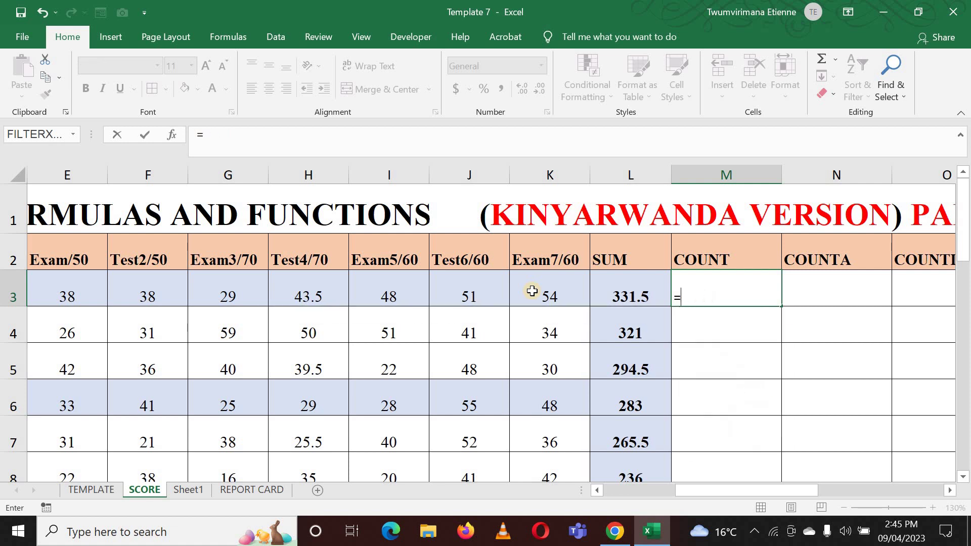
Step: Complete the formula in M3 as =COUNT(D3:K3) to count the first student's numeric scores
text(COUNT)
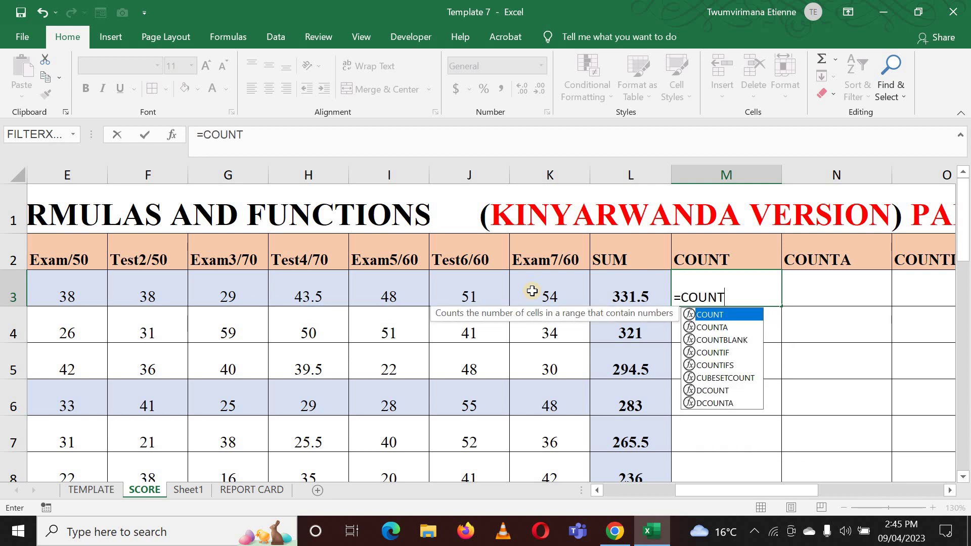
text(()
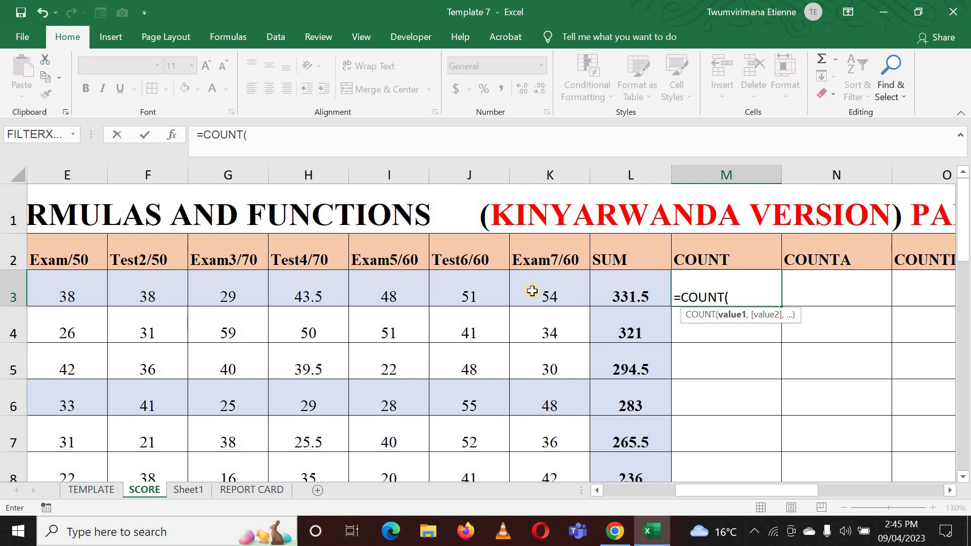
text(D3:K)
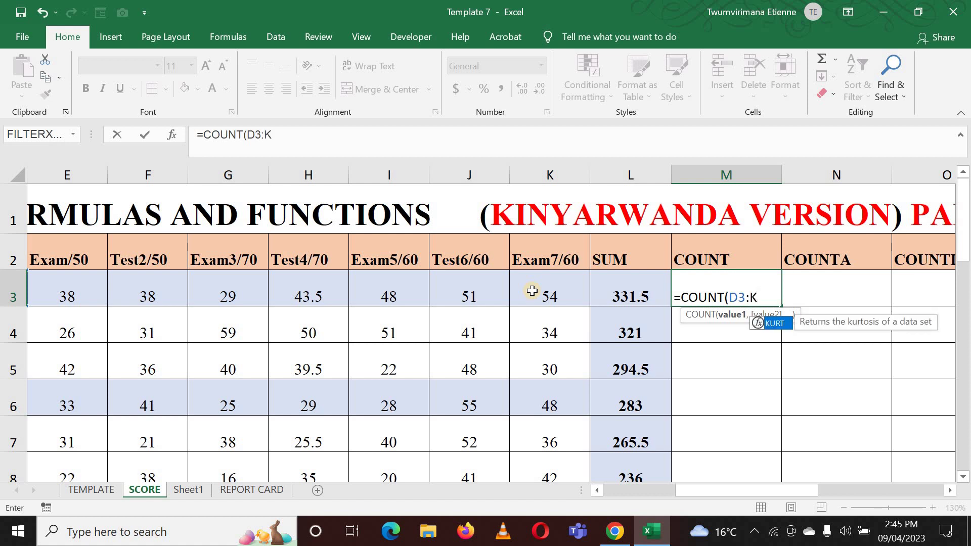
text(3)
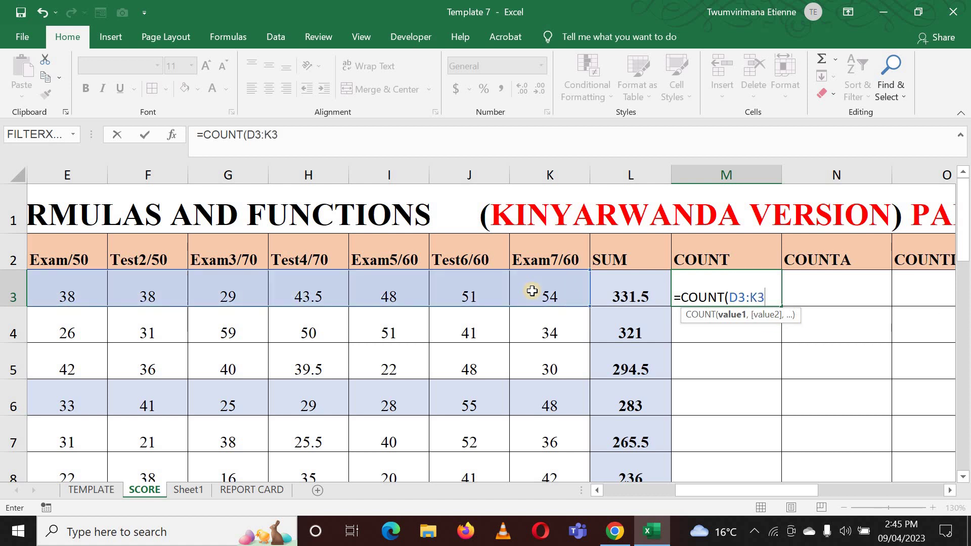
drag(739, 493, 245, 296)
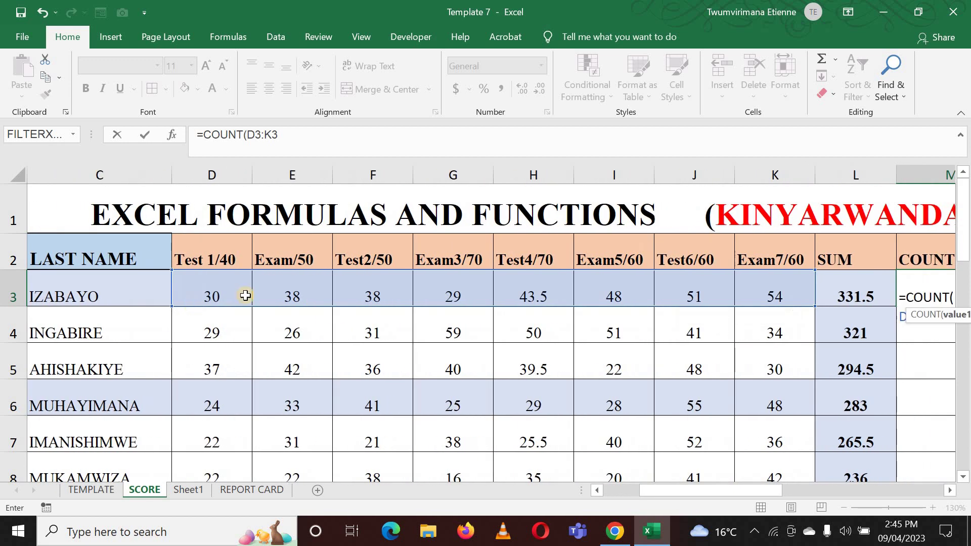
drag(706, 494, 789, 498)
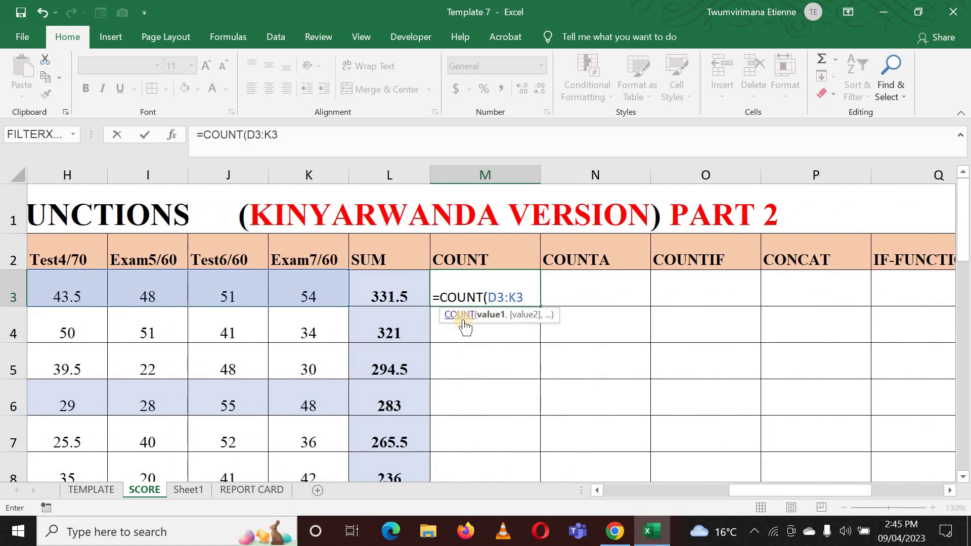
text())
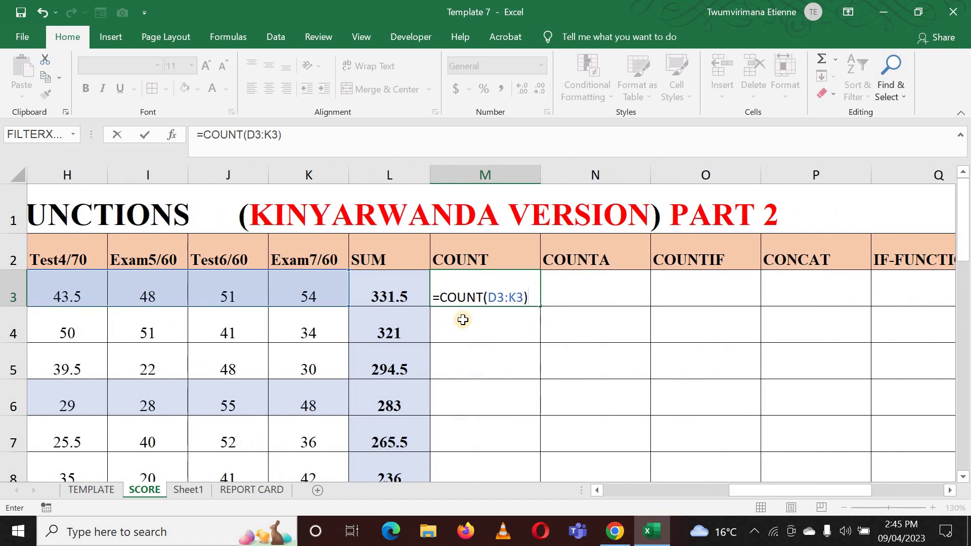
key(Return)
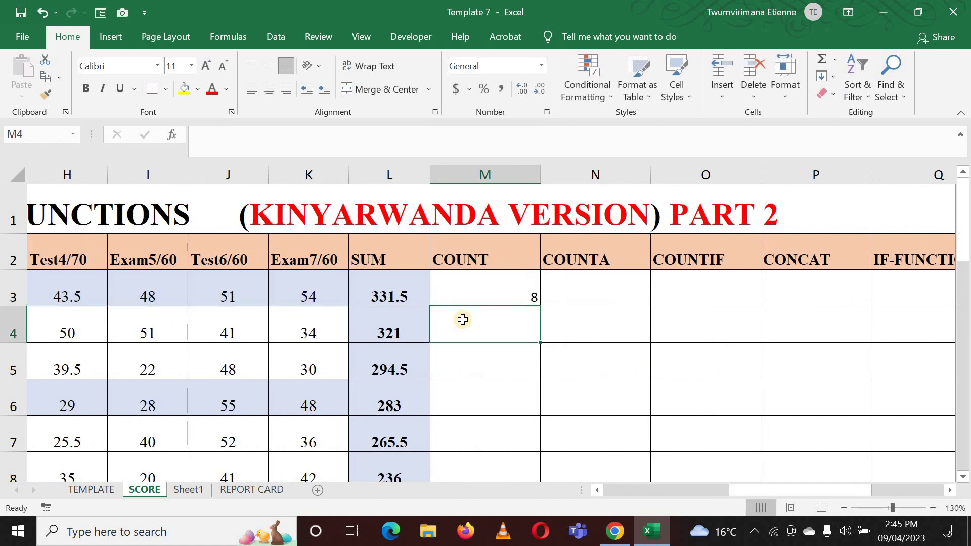
Step: Replace the first student's Test2/50 score in F3 with the letter A
click(502, 291)
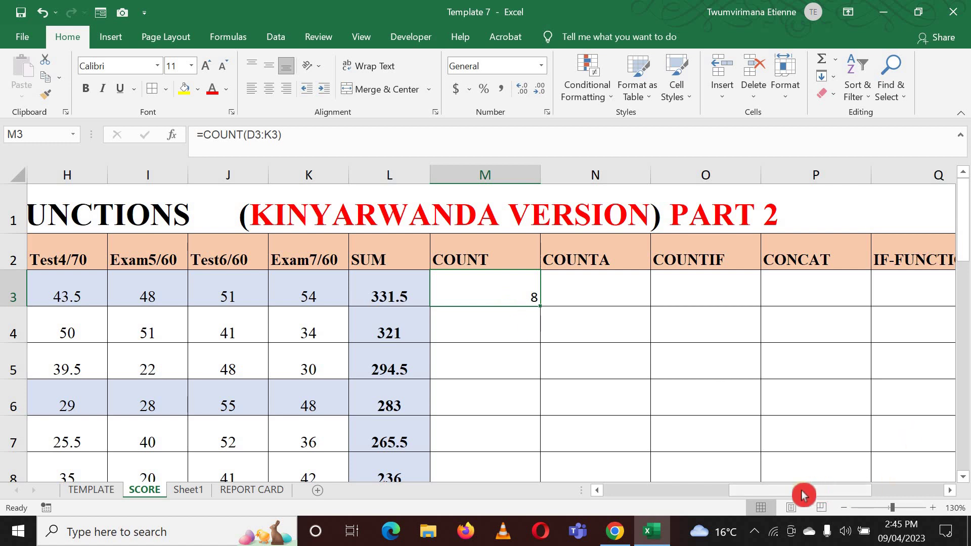
drag(803, 494, 732, 493)
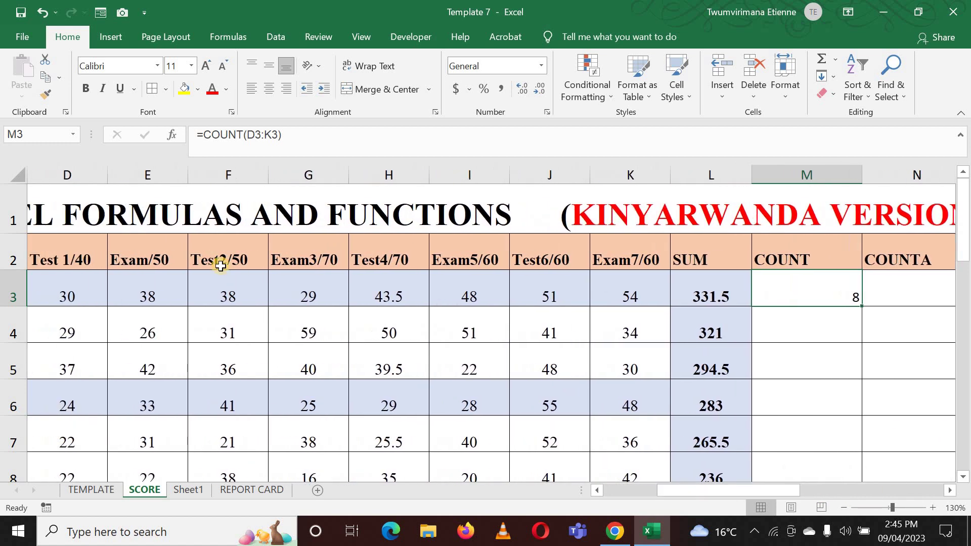
click(243, 287)
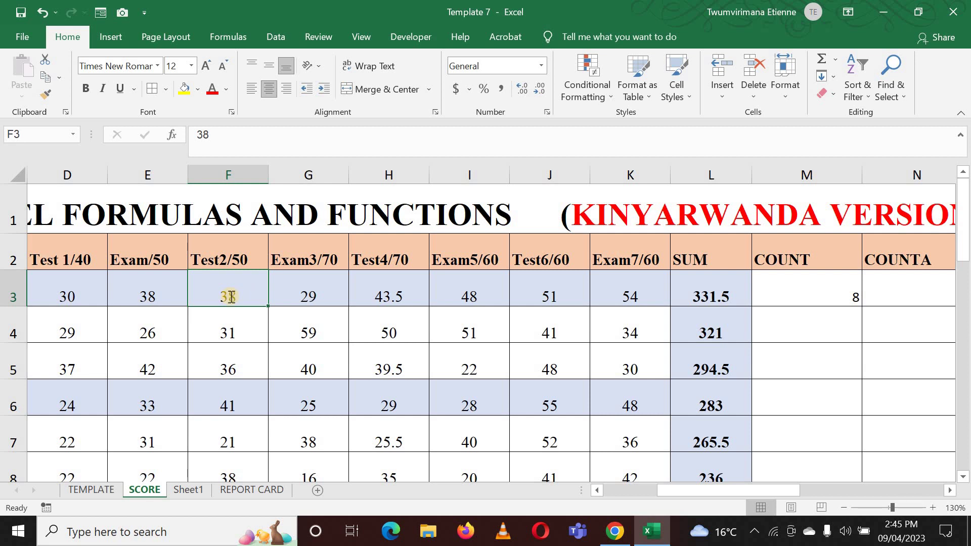
text(A)
click(310, 336)
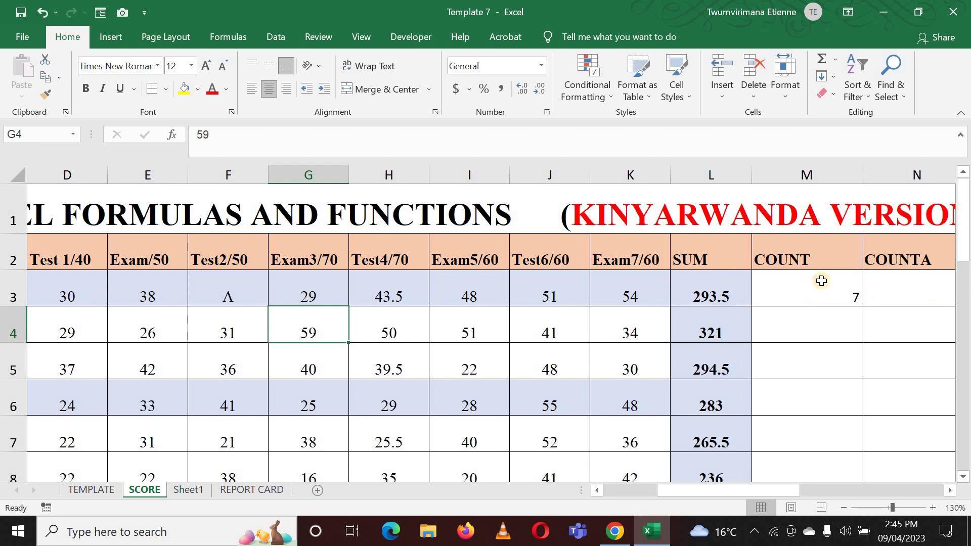
Step: Replace the first student's Exam3/70 score in G3 with the letter B and check the COUNT result in M3
click(330, 297)
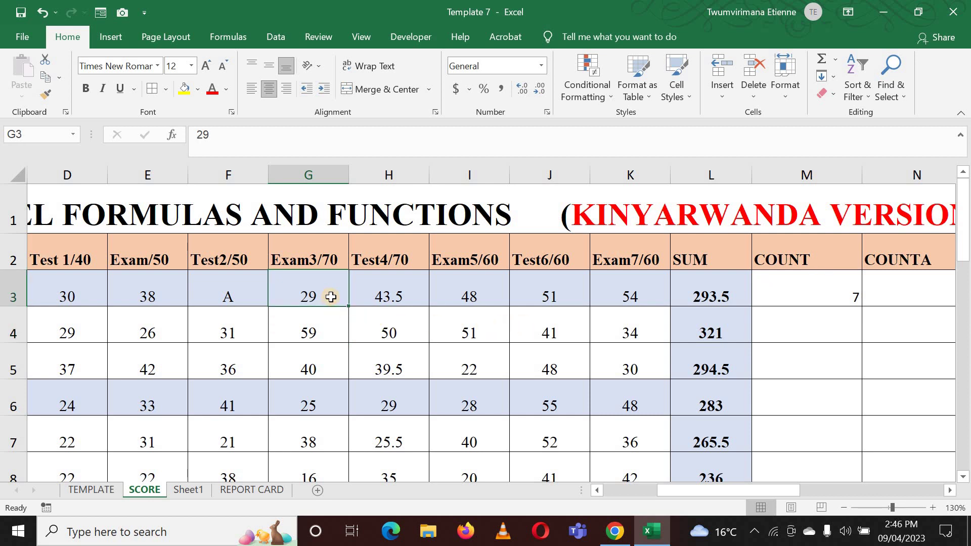
text(D)
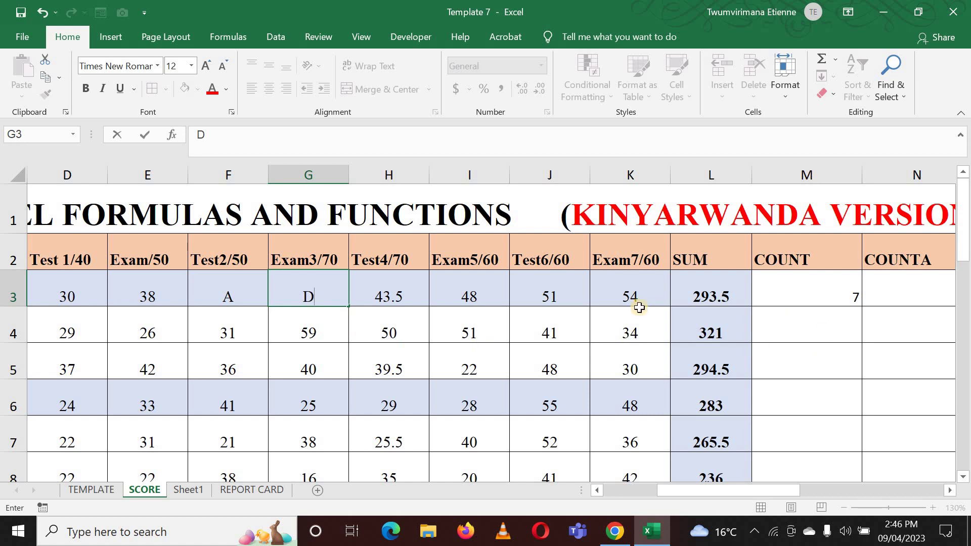
key(BackSpace)
text(B)
click(848, 315)
click(802, 290)
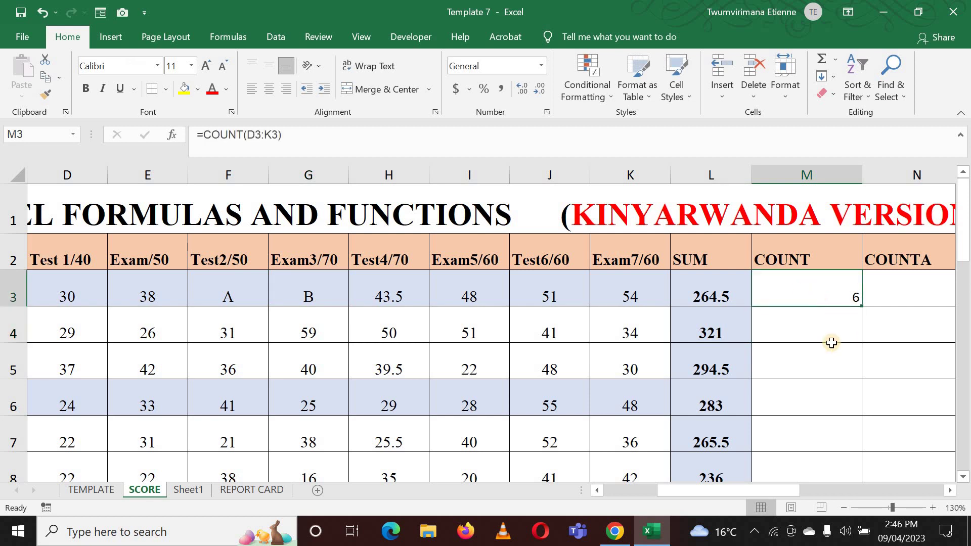
Step: Fill the COUNT formula from M3 down column M for the remaining students
drag(711, 490, 804, 490)
click(508, 296)
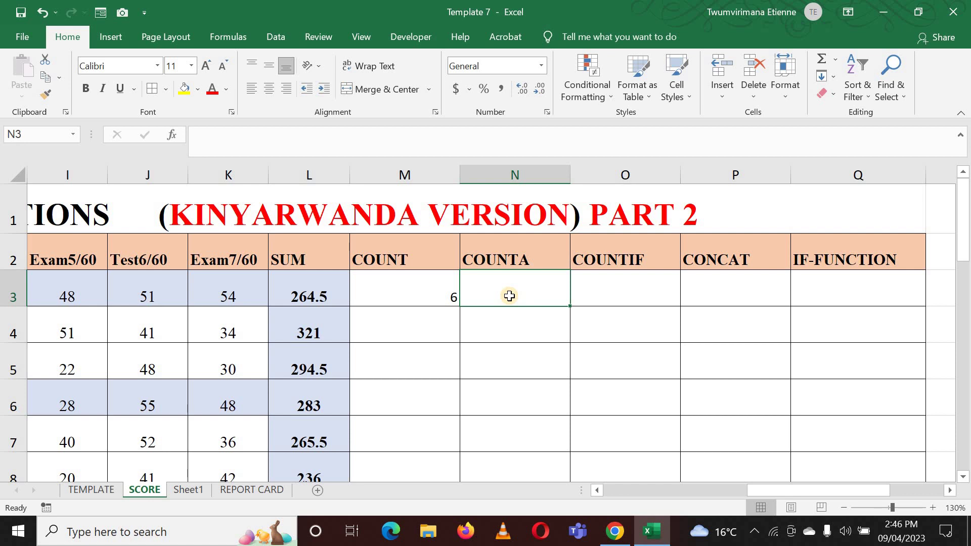
click(434, 282)
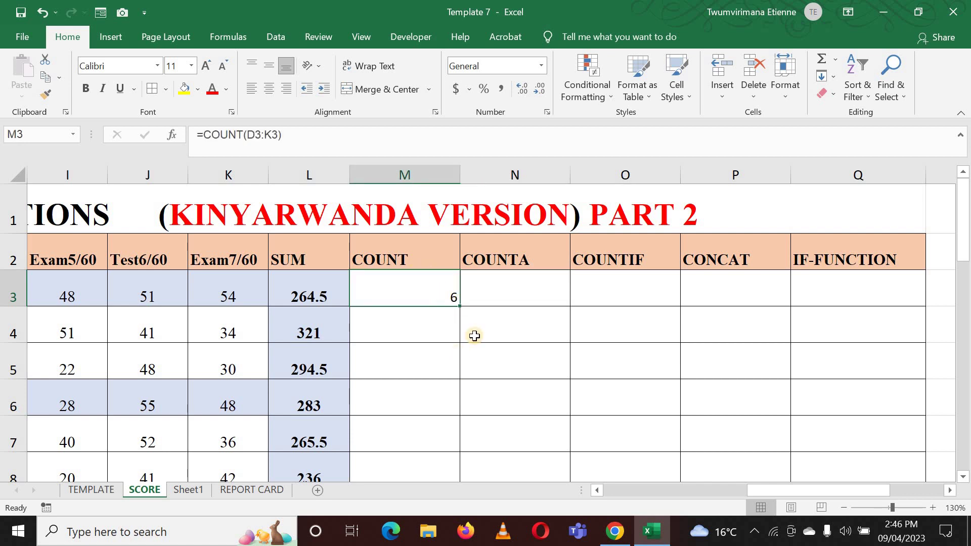
double_click(460, 306)
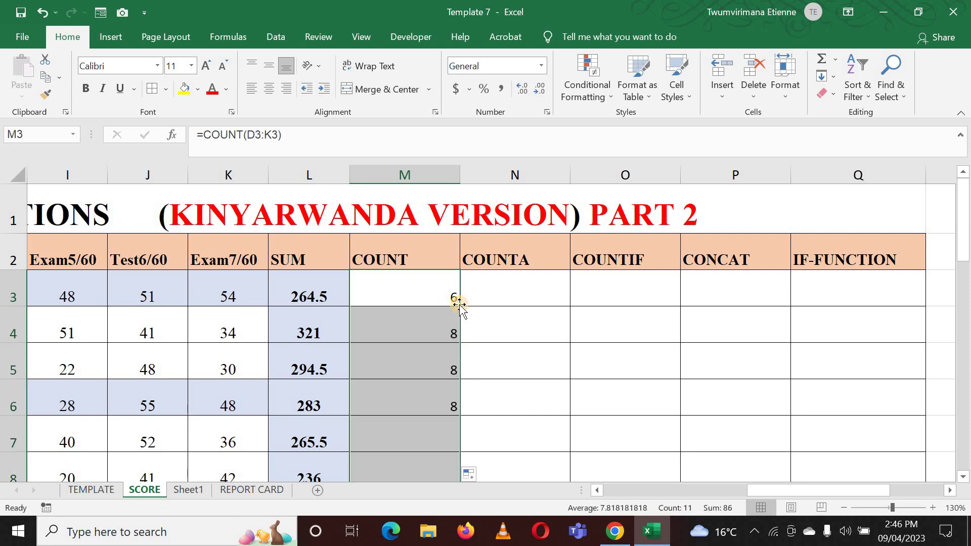
scroll(444, 351, down, 2)
scroll(438, 346, up, 2)
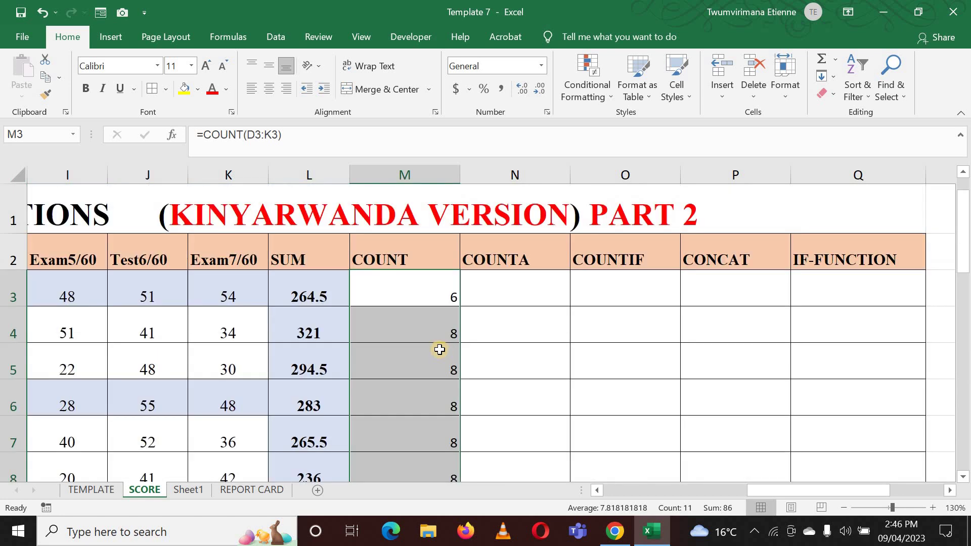
Step: Enter =COUNTA(D3:K3) in N3 to count the first student's non-empty score cells
click(489, 290)
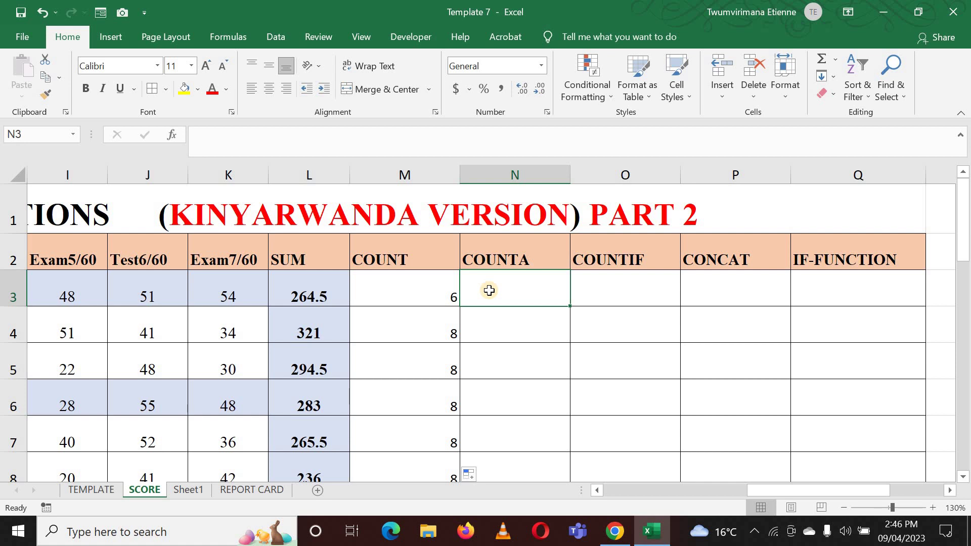
text(=)
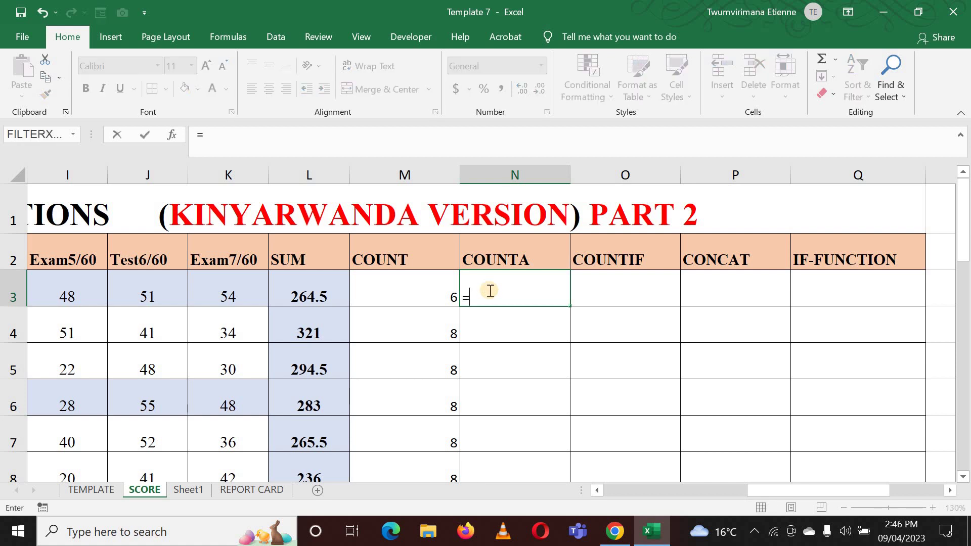
text(COUNTA)
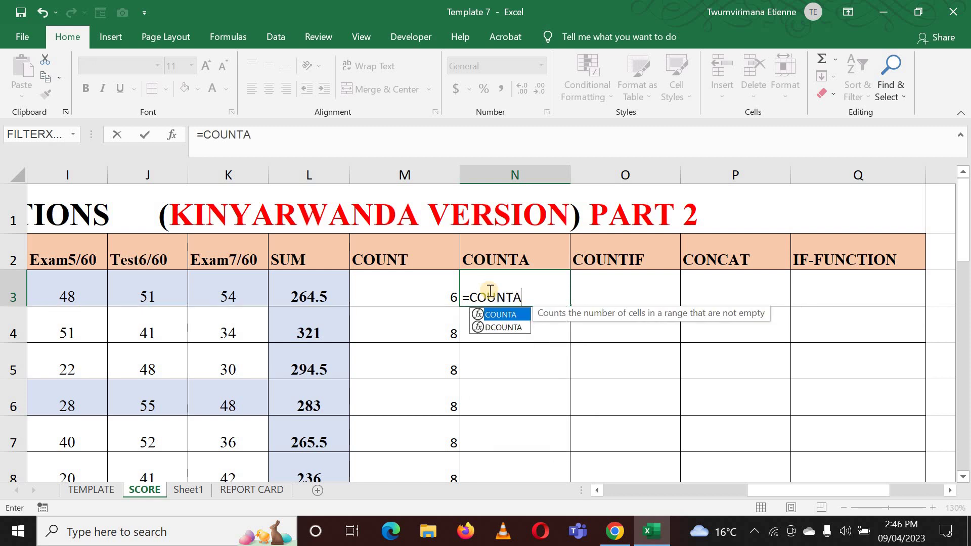
text(()
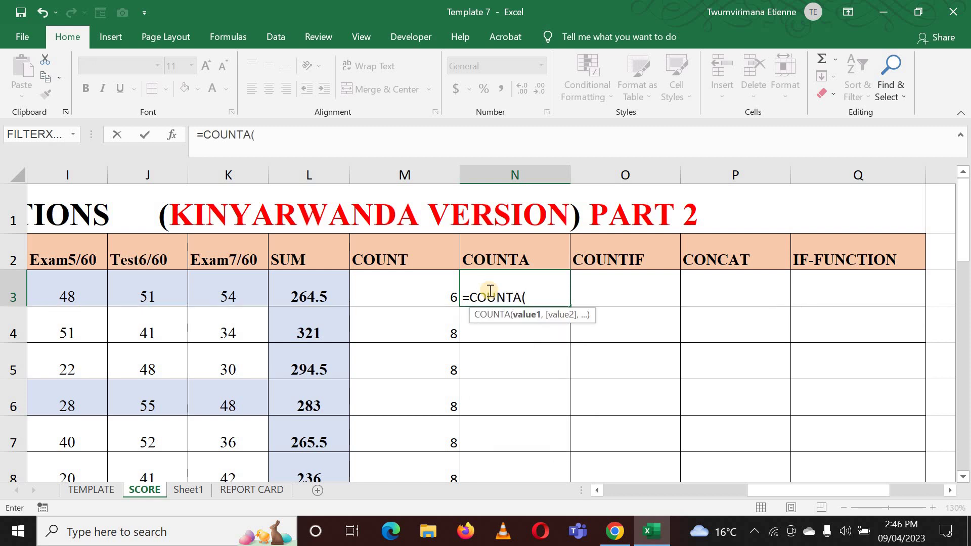
text(D3:K)
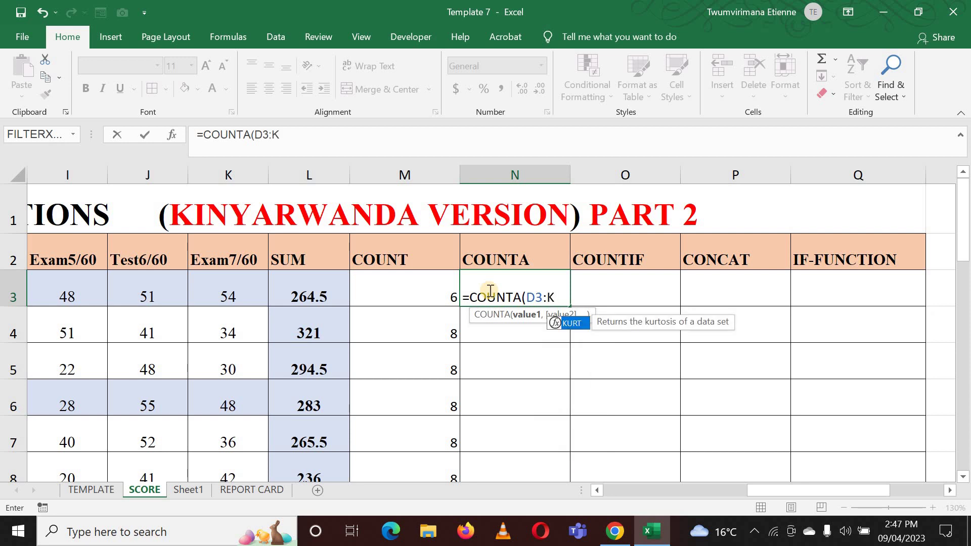
text(3))
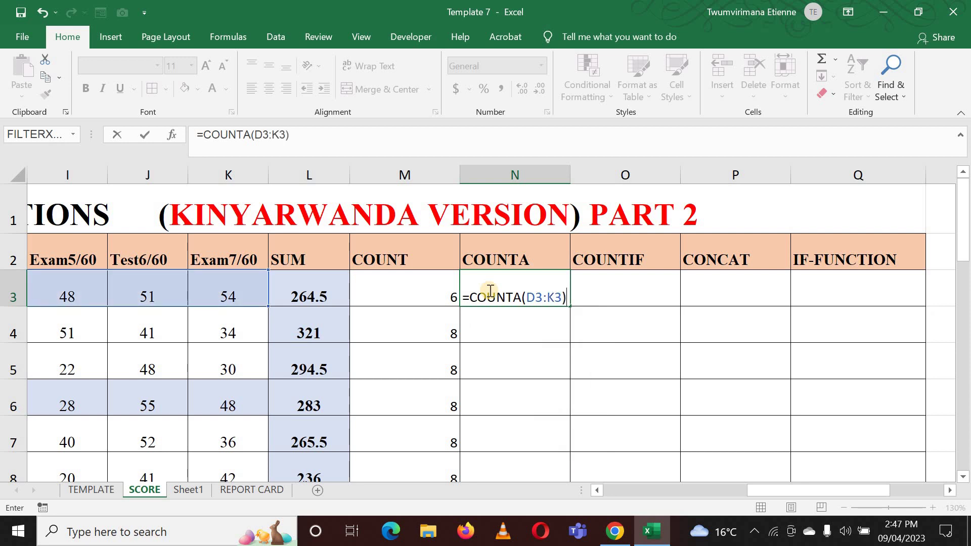
key(Return)
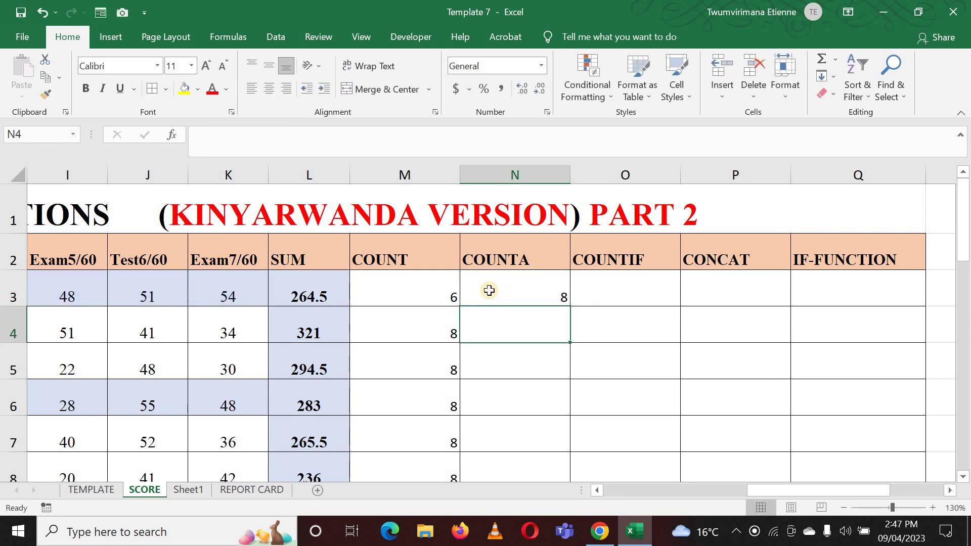
Step: Compare the COUNT result in M3 with the COUNTA result in N3 against the letter entries in F3 and G3
click(438, 283)
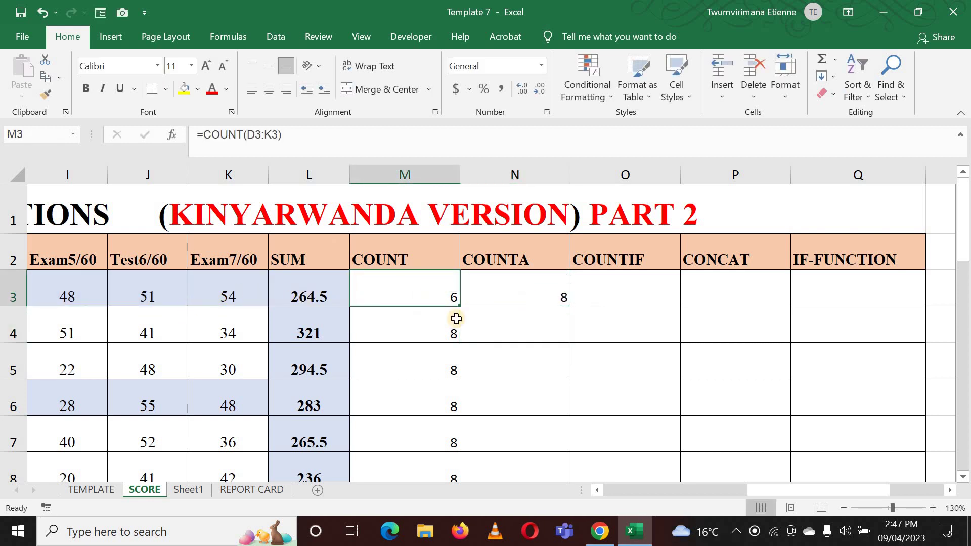
click(528, 288)
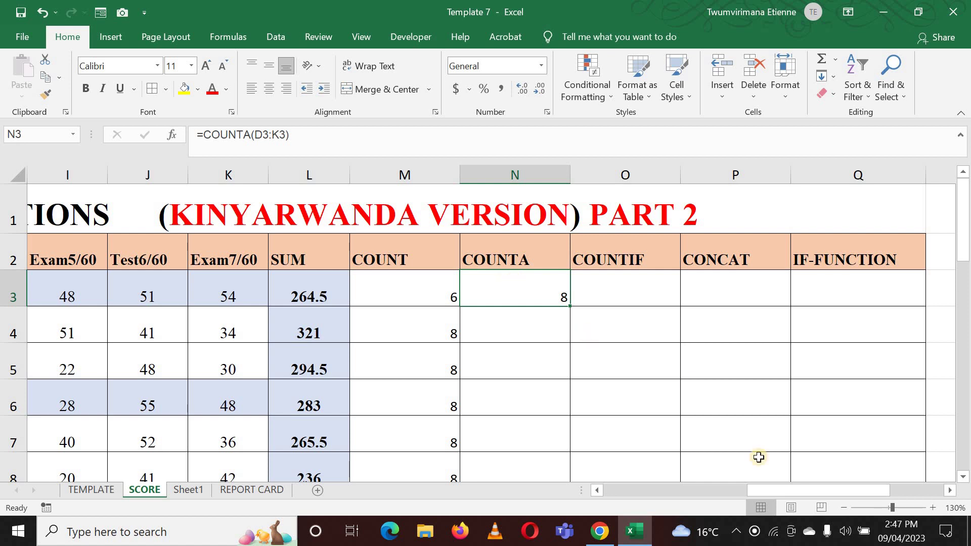
drag(750, 496, 632, 503)
click(368, 290)
click(440, 286)
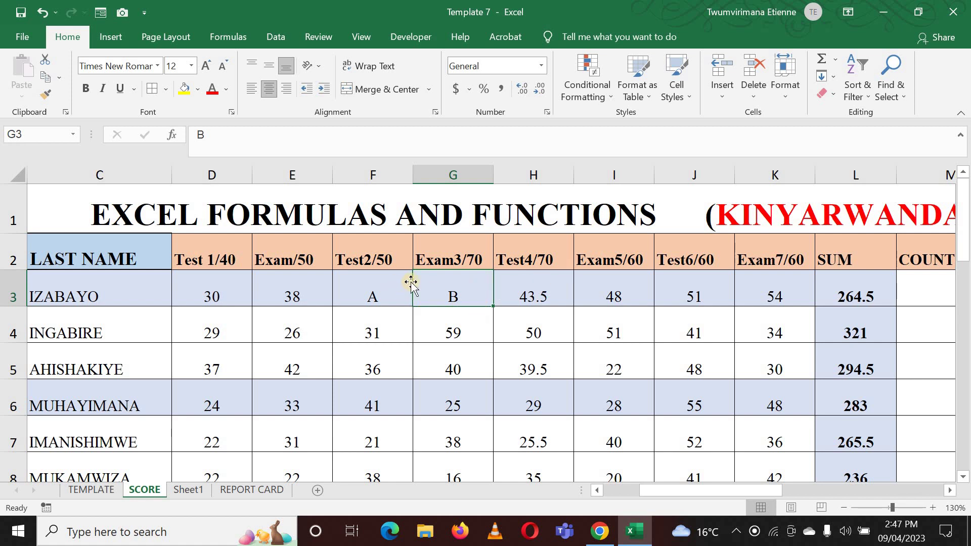
click(623, 302)
drag(687, 493, 786, 483)
click(534, 287)
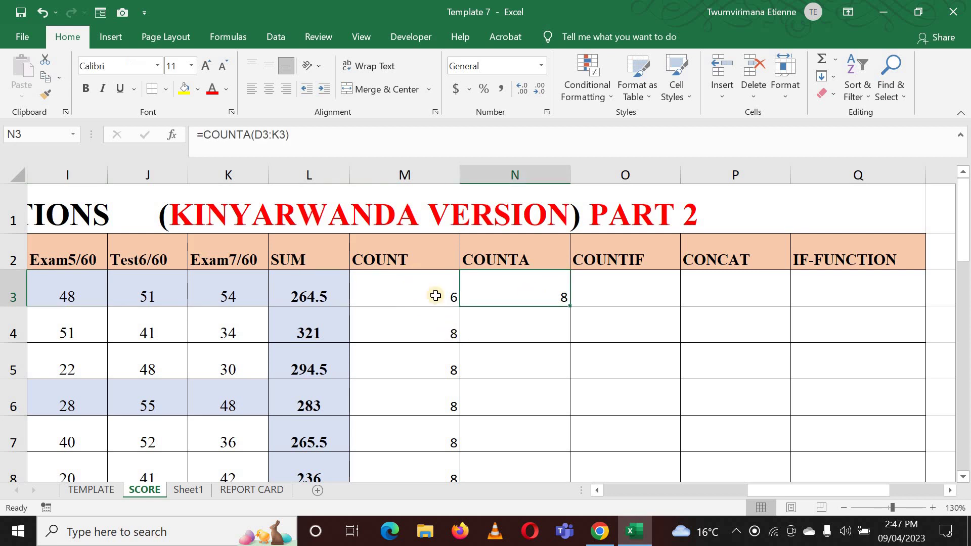
click(404, 290)
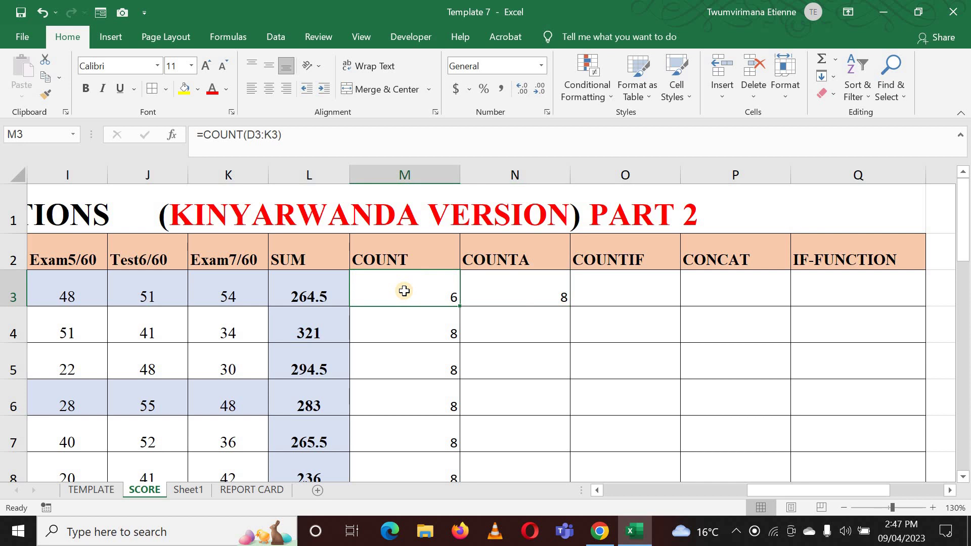
Step: Compare the COUNT and COUNTA results for the first student and fill the COUNTA formula from N3 down column N
click(533, 292)
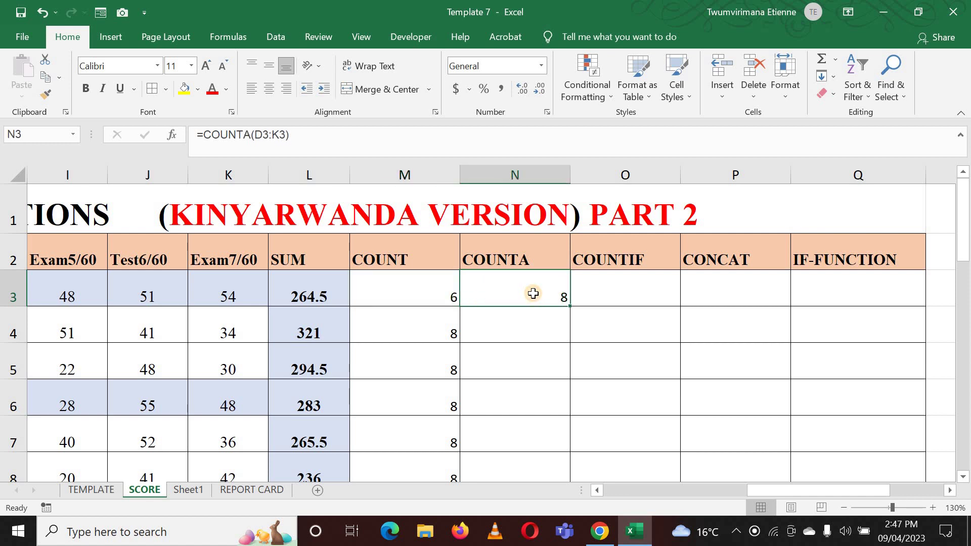
click(425, 281)
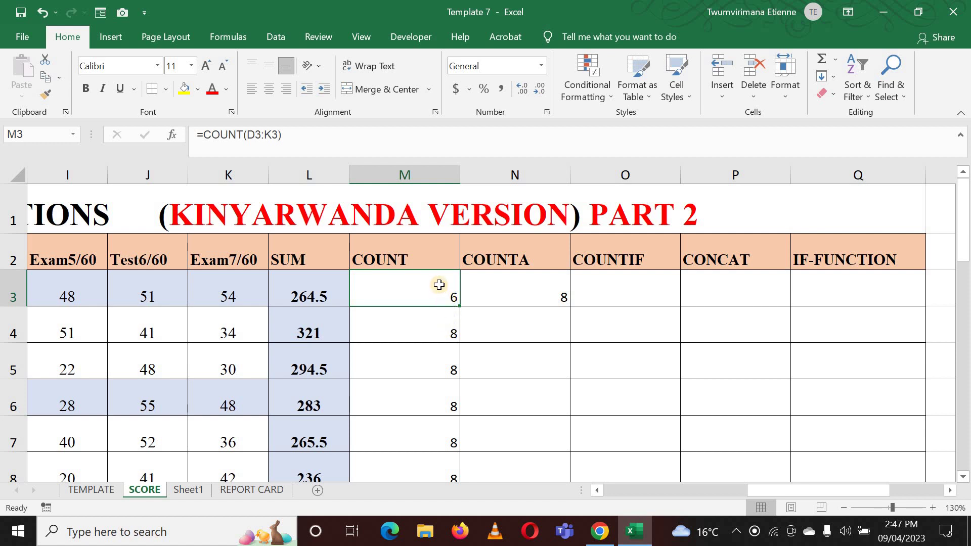
click(561, 288)
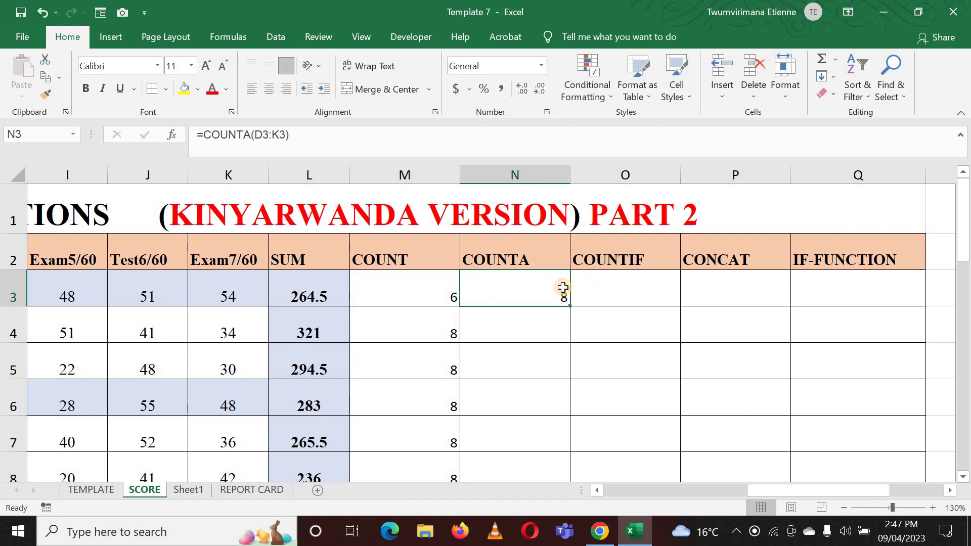
click(407, 290)
click(558, 279)
drag(573, 304, 573, 304)
double_click(573, 304)
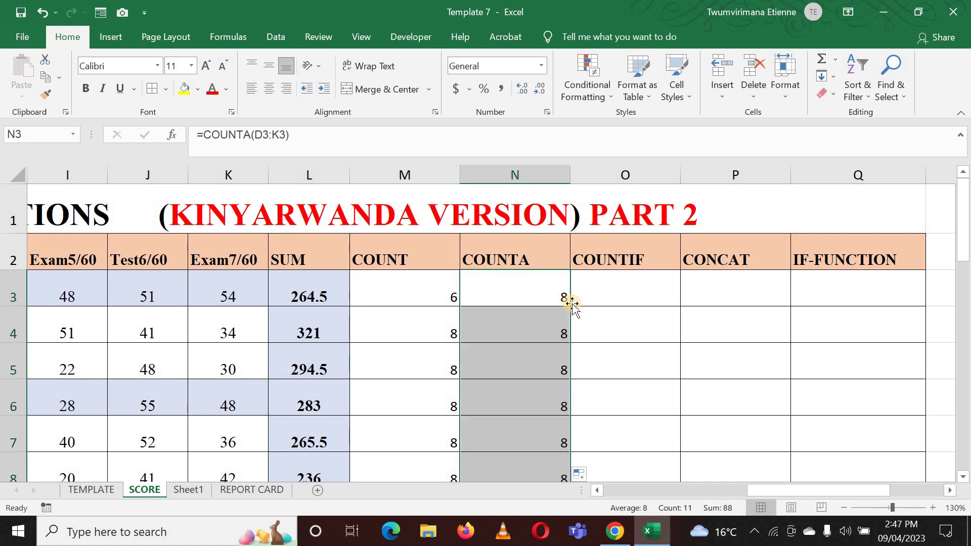
click(595, 329)
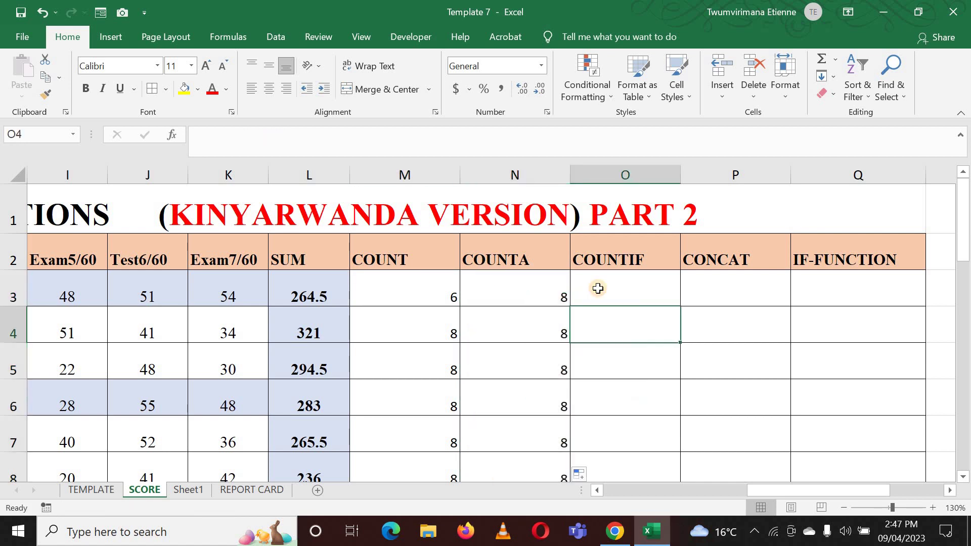
Step: Enter =COUNTIF(D3:K3,">=50") in O3 to count the first student's scores of at least 50
click(598, 289)
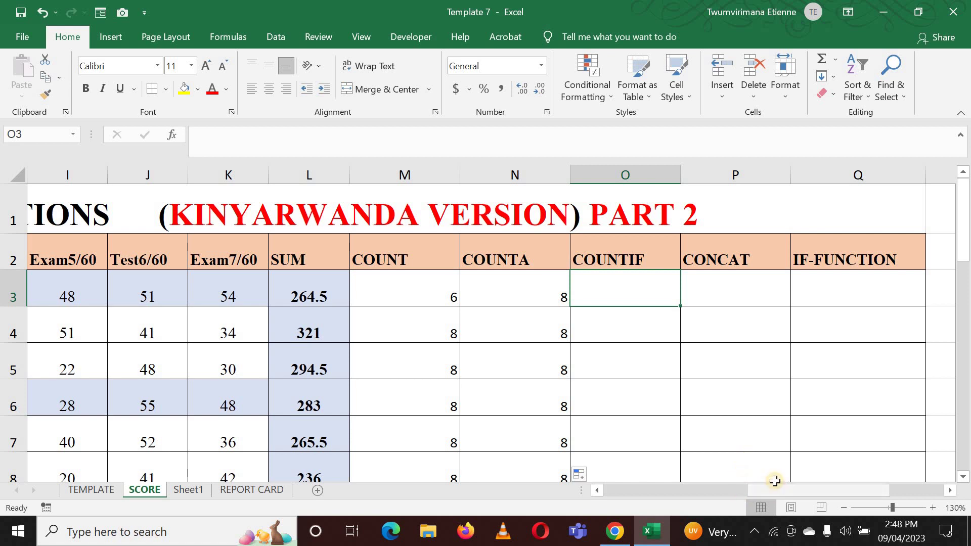
mouse_move(770, 493)
mouse_down()
mouse_move(665, 511)
mouse_move(786, 493)
mouse_up()
scroll(632, 354, right, 1)
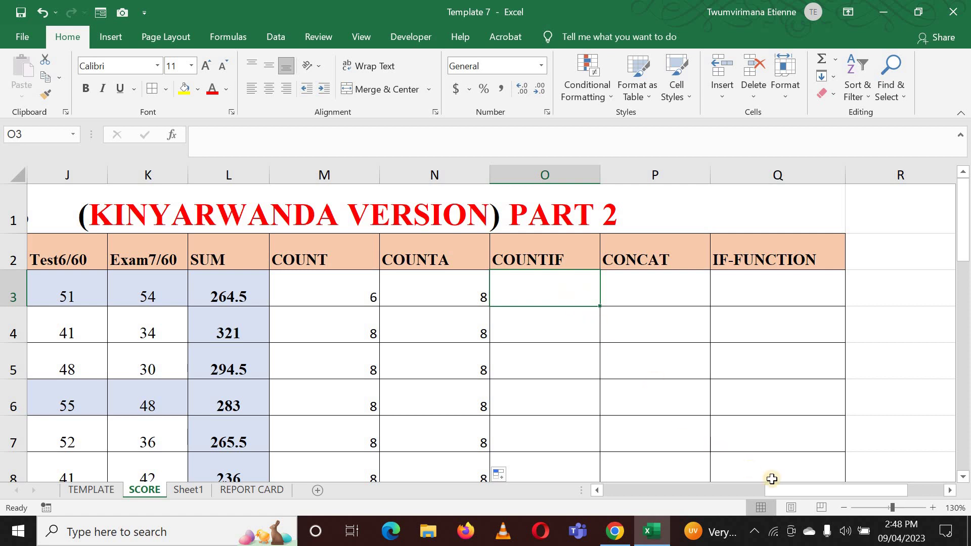
mouse_move(790, 493)
mouse_down()
mouse_move(669, 516)
mouse_move(704, 507)
mouse_move(688, 507)
mouse_move(744, 520)
mouse_move(736, 520)
mouse_move(797, 491)
mouse_up()
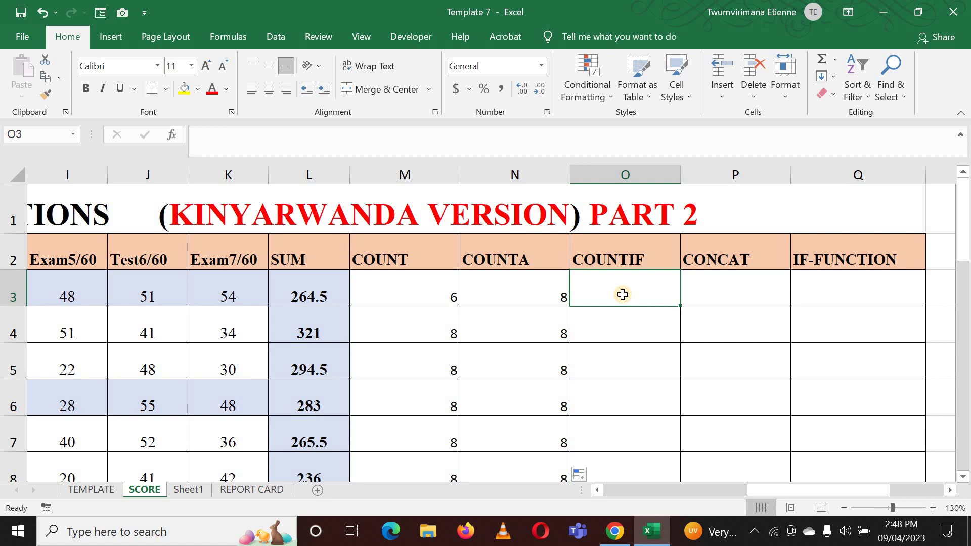
text(=CP)
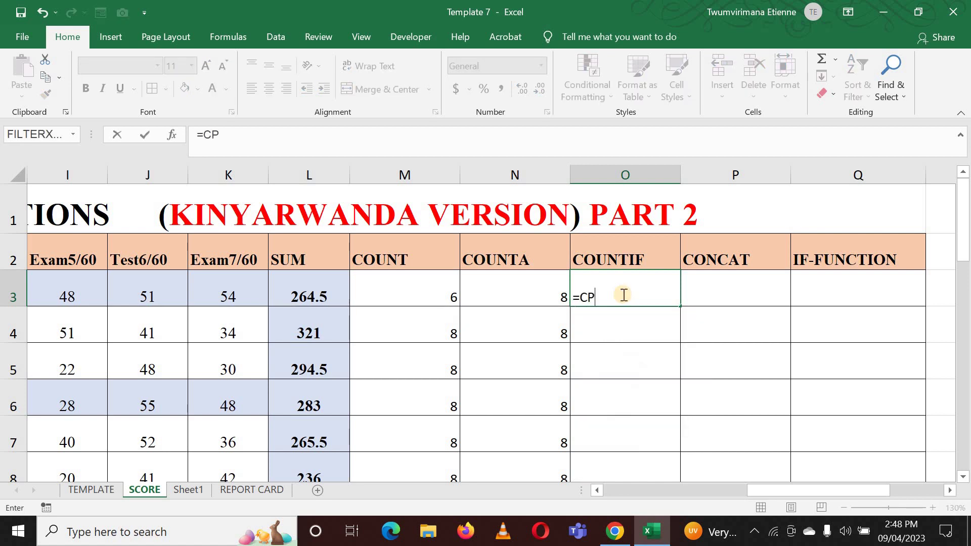
key(BackSpace)
text(OUN)
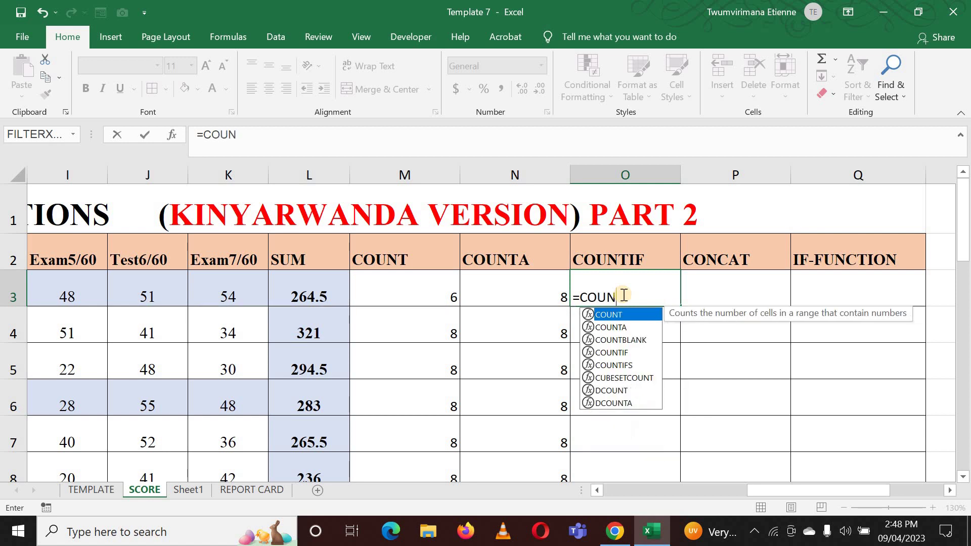
text(TIF)
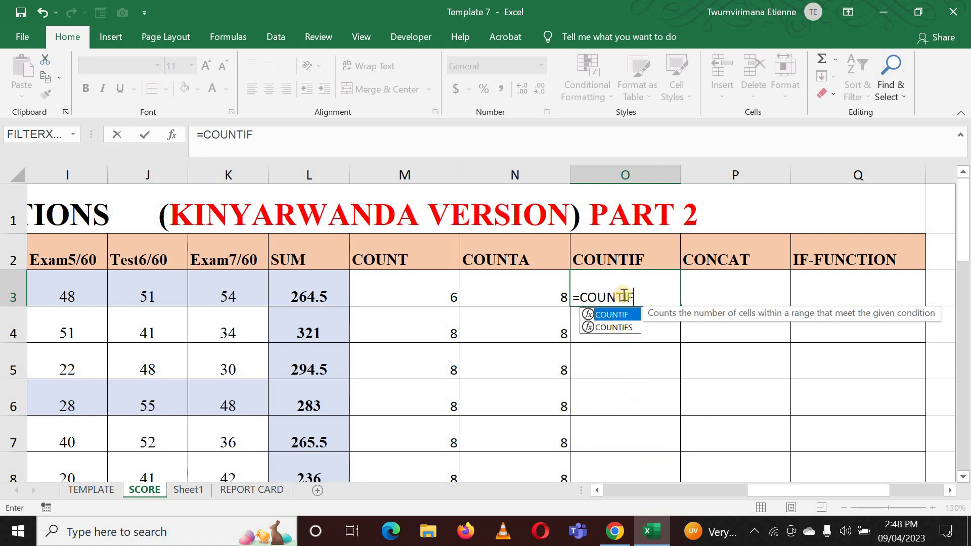
text(()
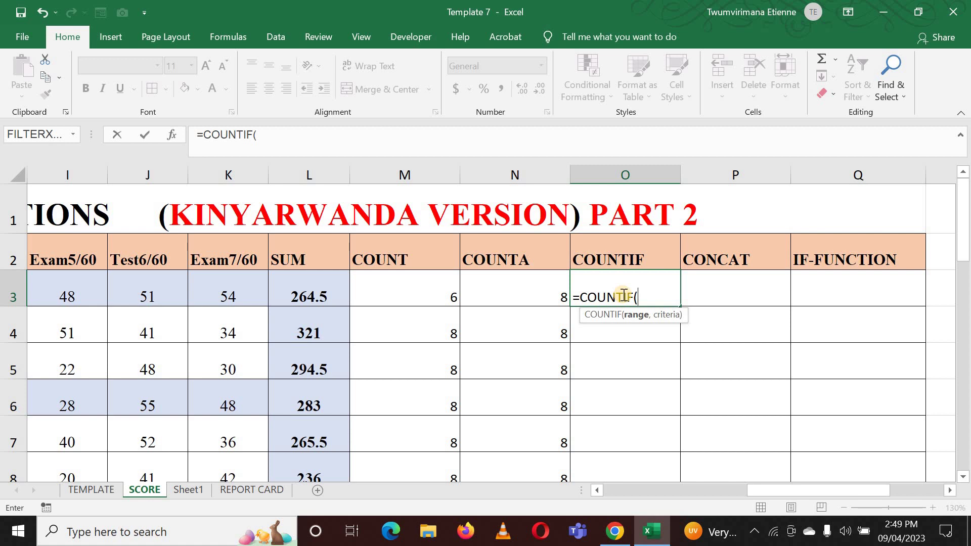
text(D3:K3)
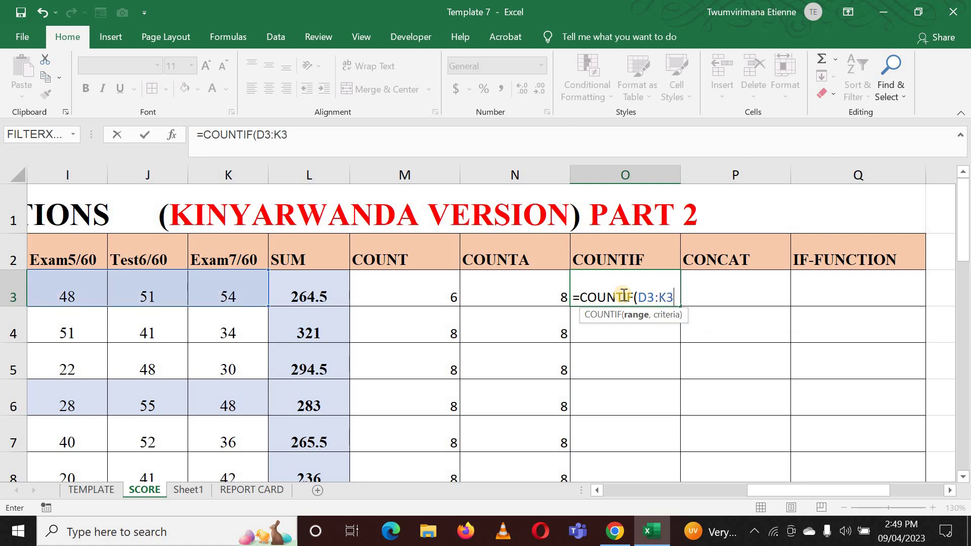
text(,)
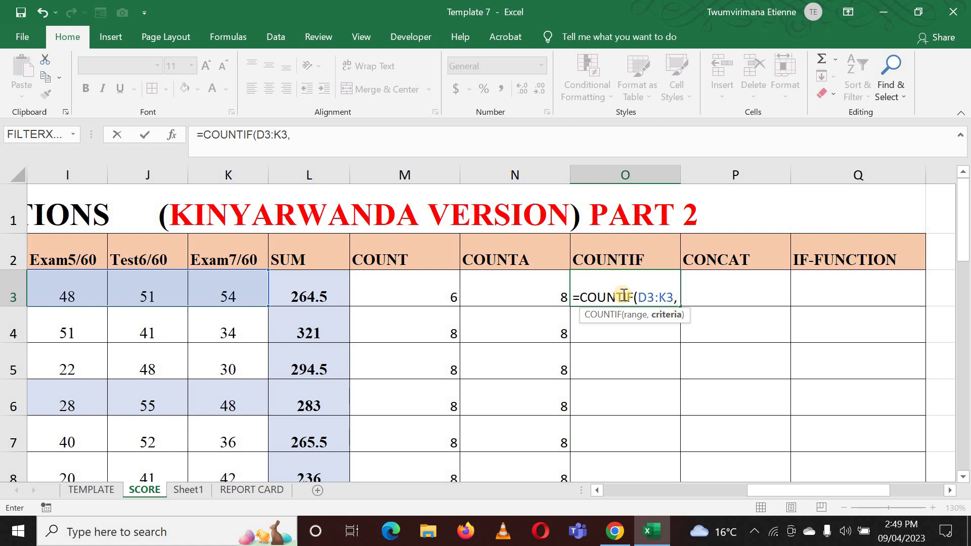
text(")
text(>=50")
text())
key(Return)
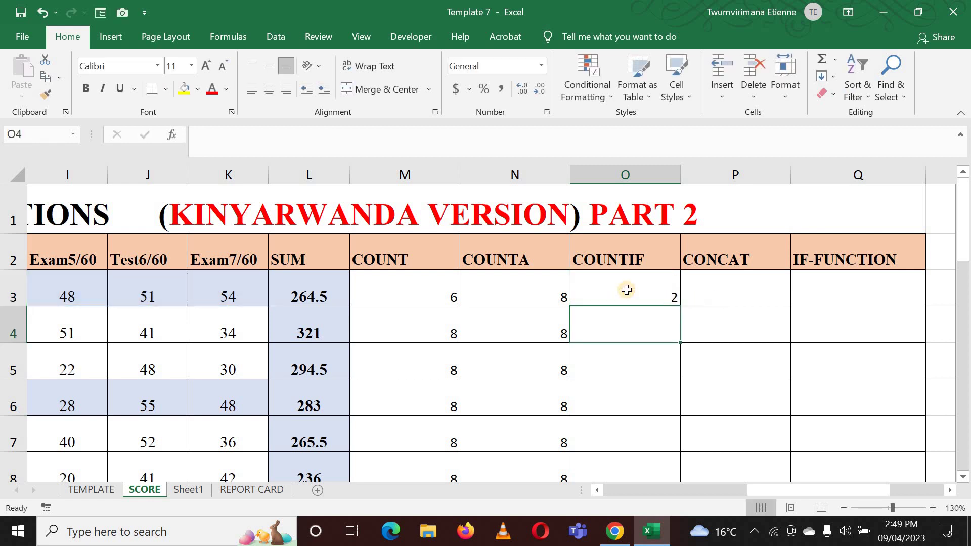
Step: Check the first student's scores against the COUNTIF condition and replace the Test2/50 entry in F3 with 50
click(600, 275)
drag(778, 494, 688, 505)
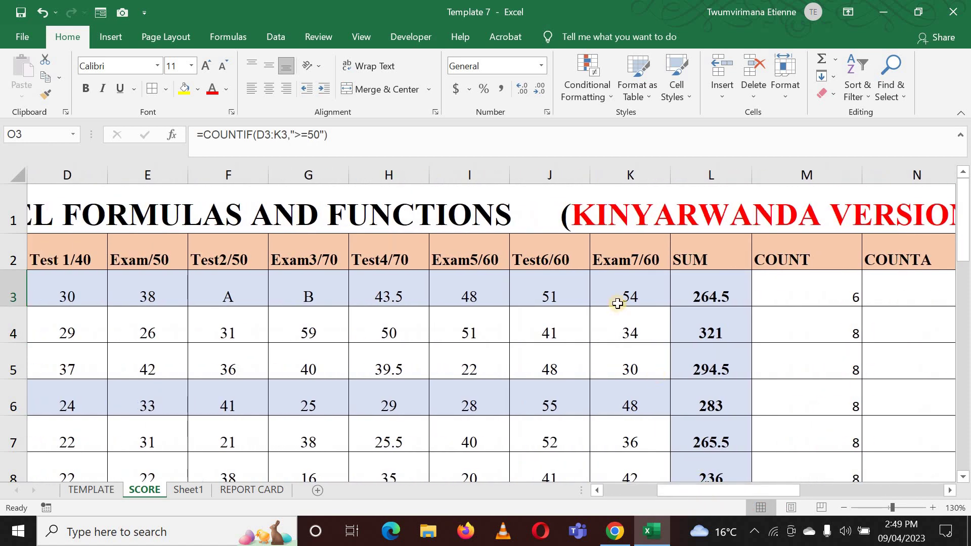
click(610, 291)
click(564, 286)
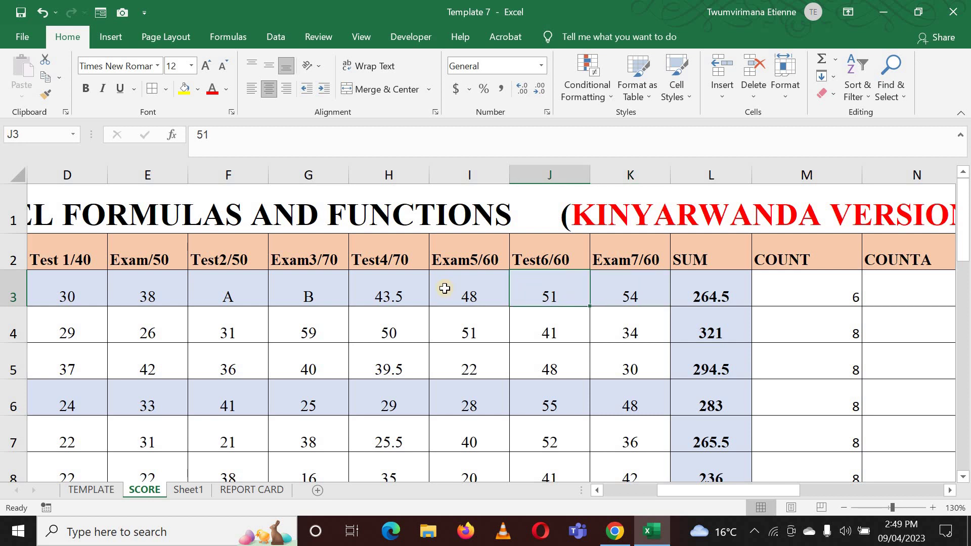
click(252, 290)
text(50)
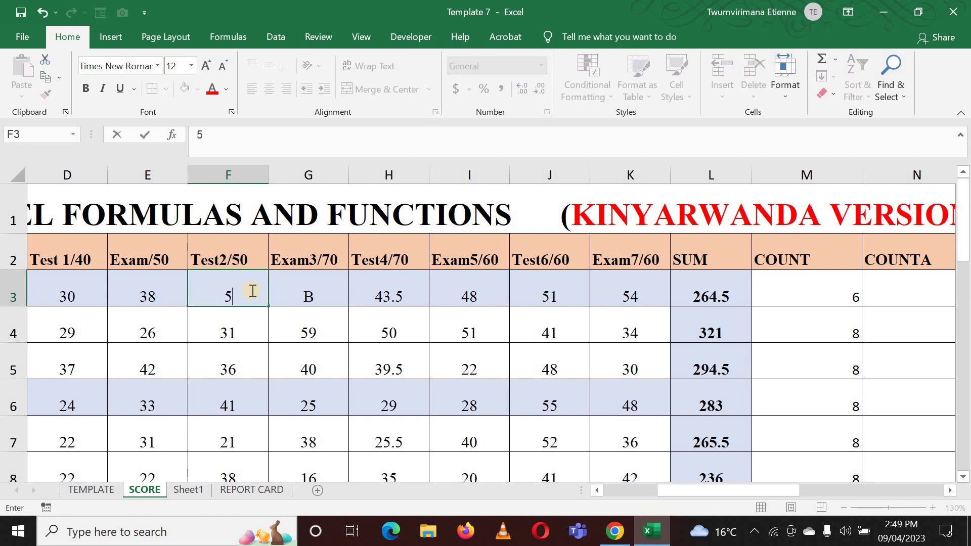
click(465, 316)
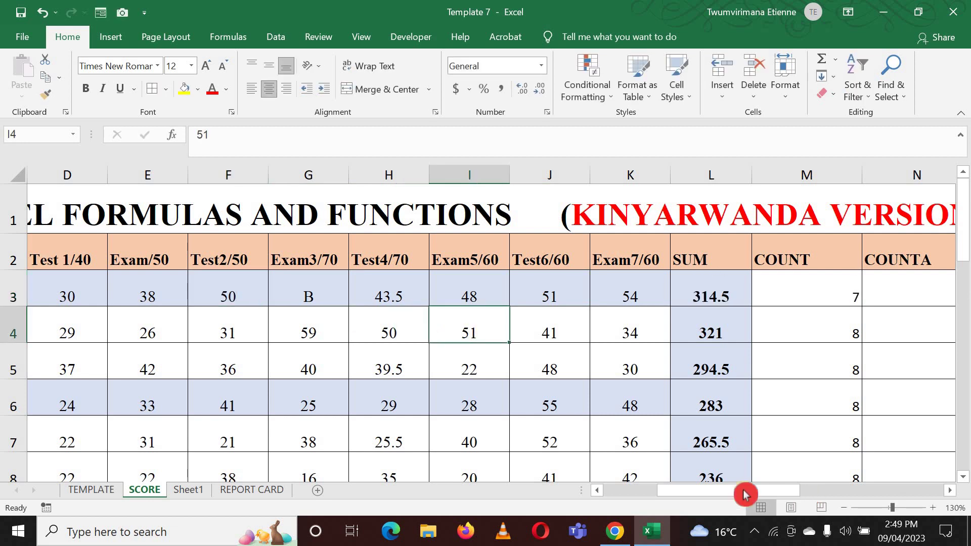
Step: Replace the first student's Exam3/70 entry in G3 with 61
drag(745, 495, 728, 504)
click(425, 294)
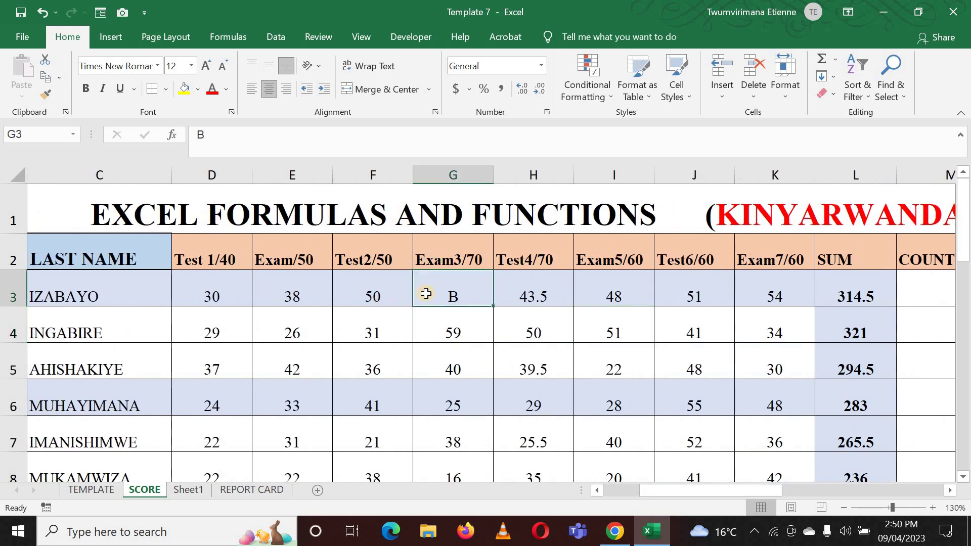
text(61)
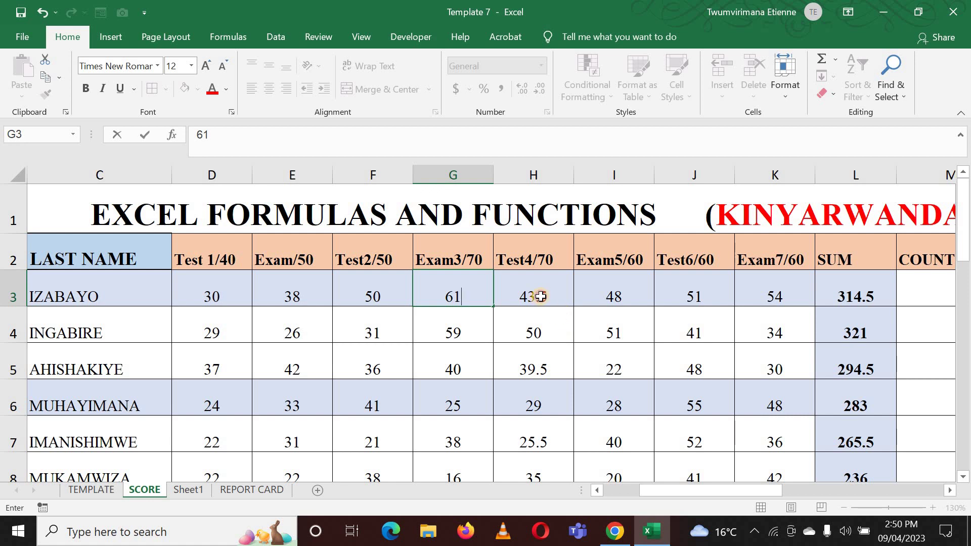
click(541, 296)
click(622, 279)
Step: Fill the COUNTIF formula from O3 down column O for the remaining students
drag(744, 493, 834, 493)
click(806, 297)
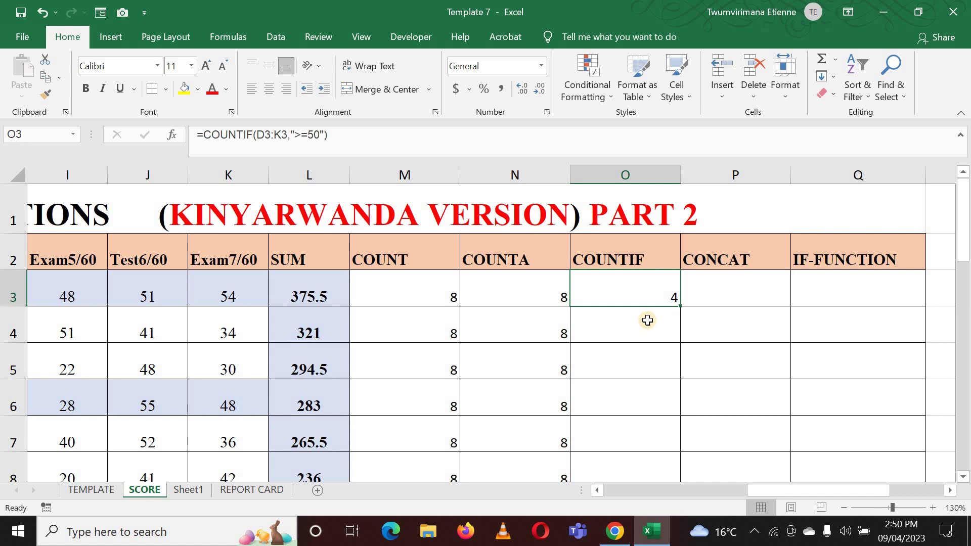
double_click(682, 308)
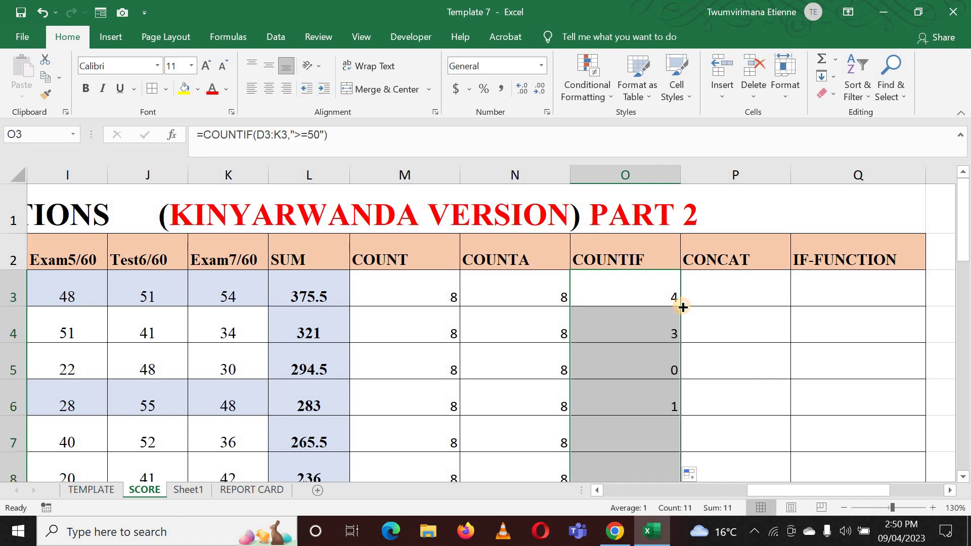
click(654, 351)
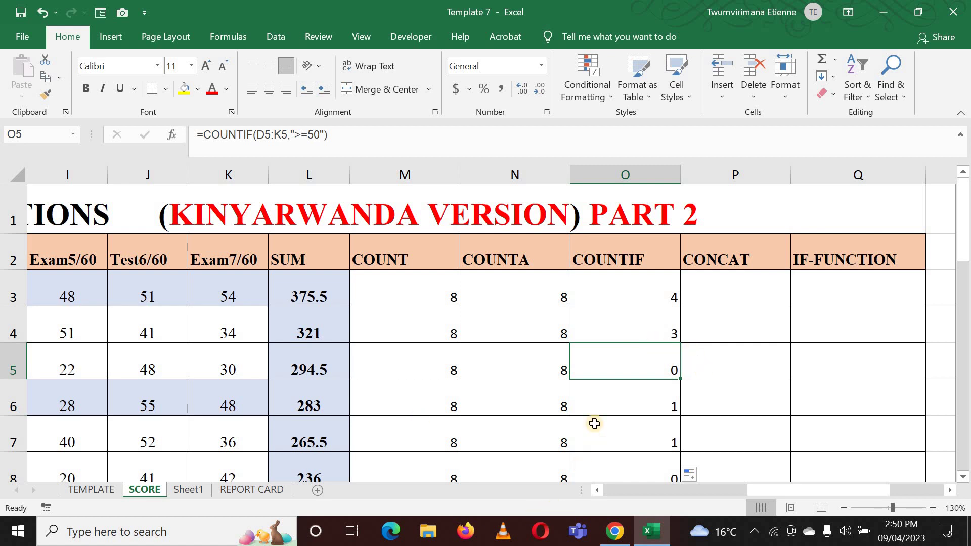
Step: Examine the third student's scores in D5:K5 against the COUNTIF result in O5
click(611, 408)
click(566, 460)
click(639, 353)
click(202, 366)
key(Left)
key(Left)
key(Left)
key(Left)
key(Left)
key(Left)
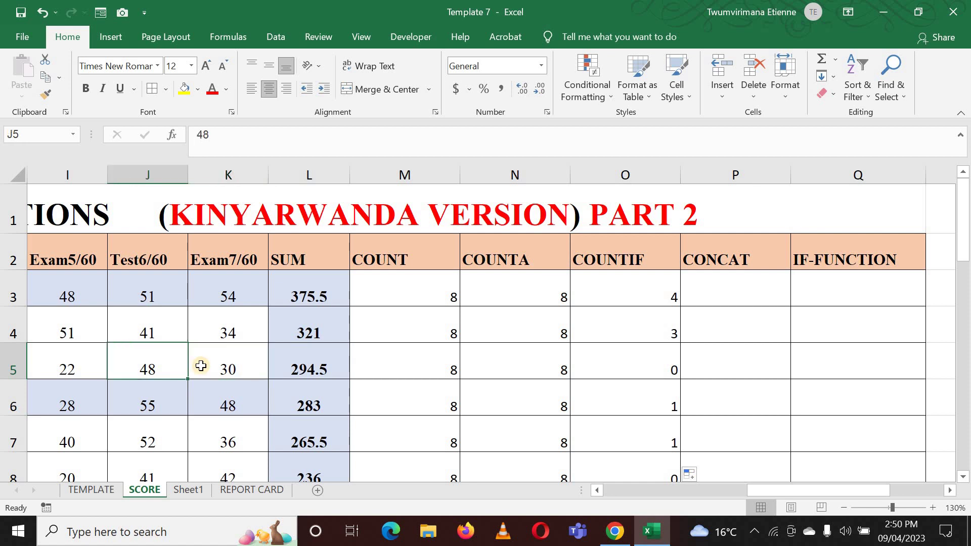
key(Left)
key(Left)
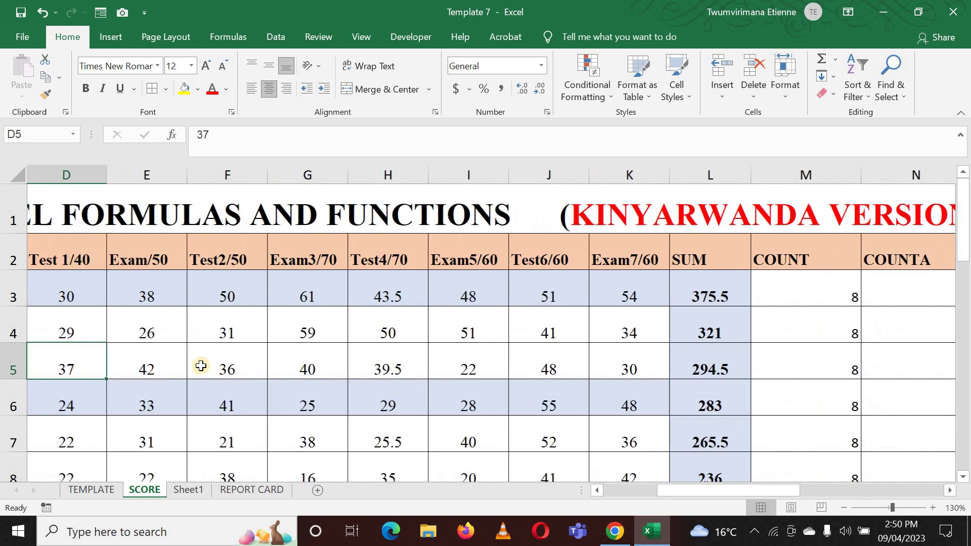
key(Right)
key(Right)
key(Right)
key(Right)
key(Right)
key(Right)
key(Right)
key(Right)
key(Right)
key(Right)
key(Right)
key(Right)
key(Right)
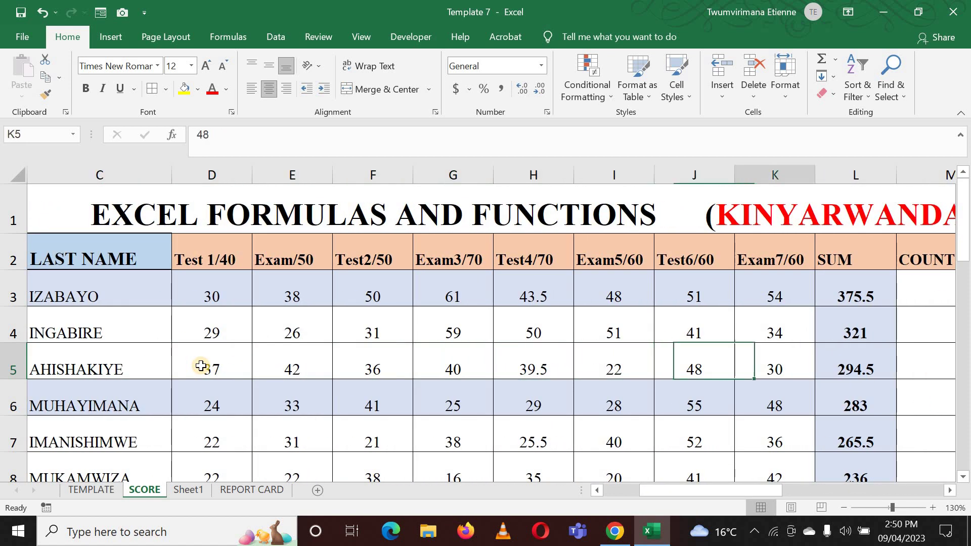
key(Right)
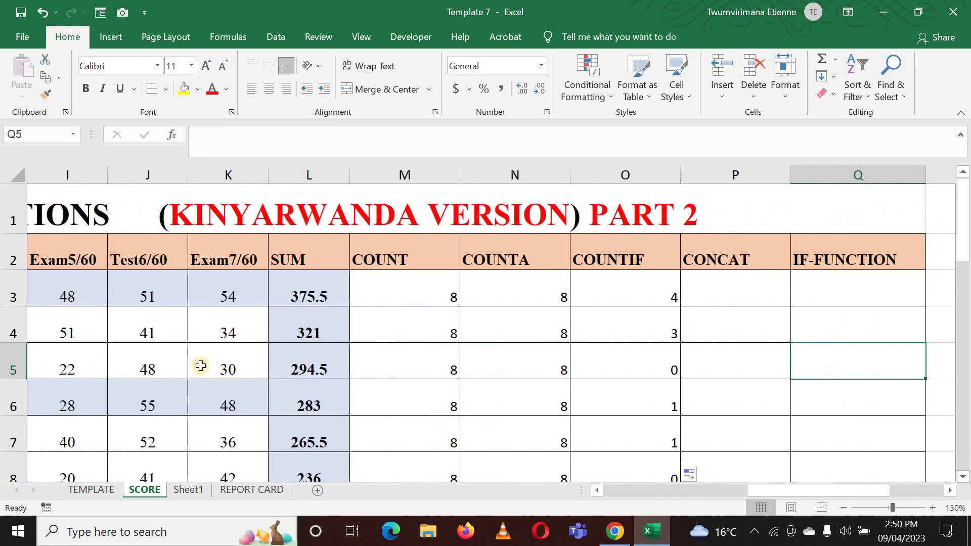
key(Left)
key(Left)
key(Right)
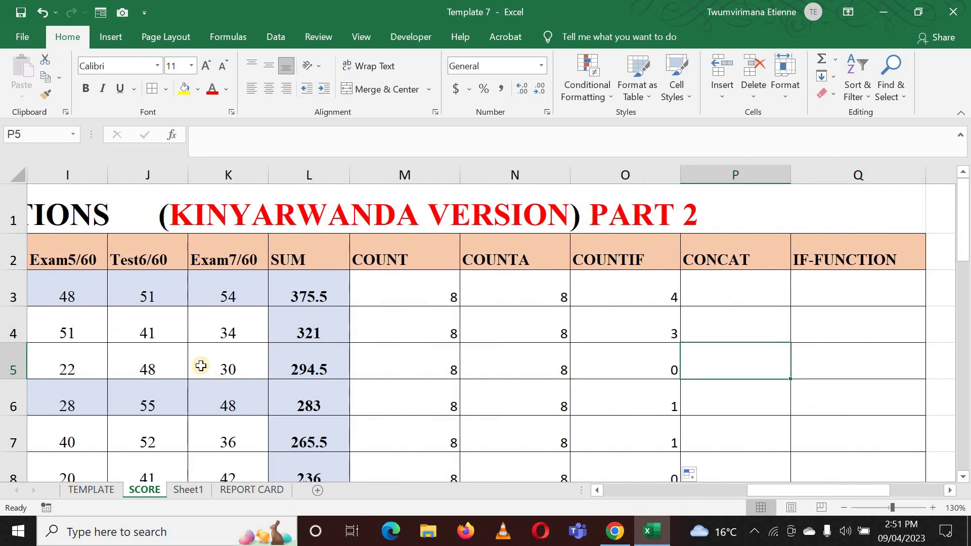
key(Right)
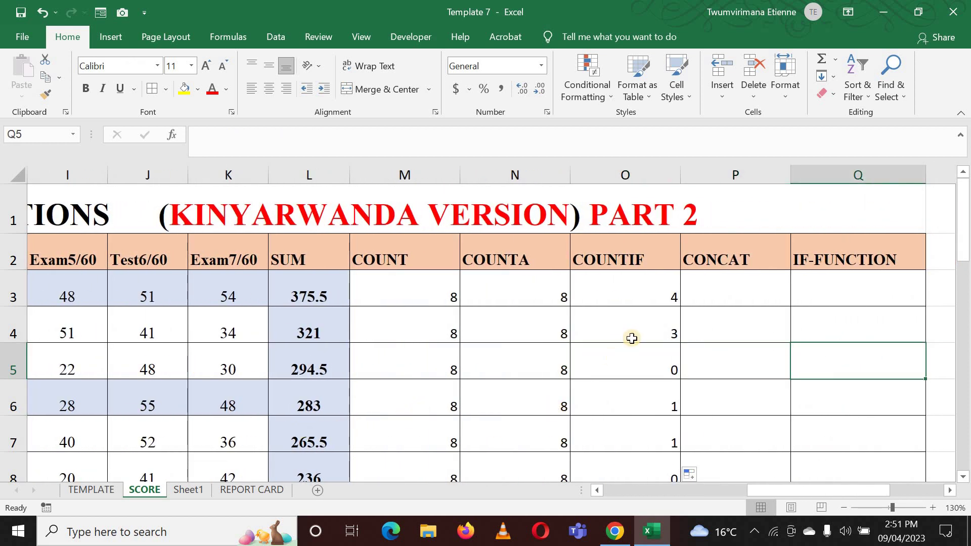
Step: Start a CONCAT formula in cell P3 of the CONCAT column for the first student
drag(771, 491, 826, 491)
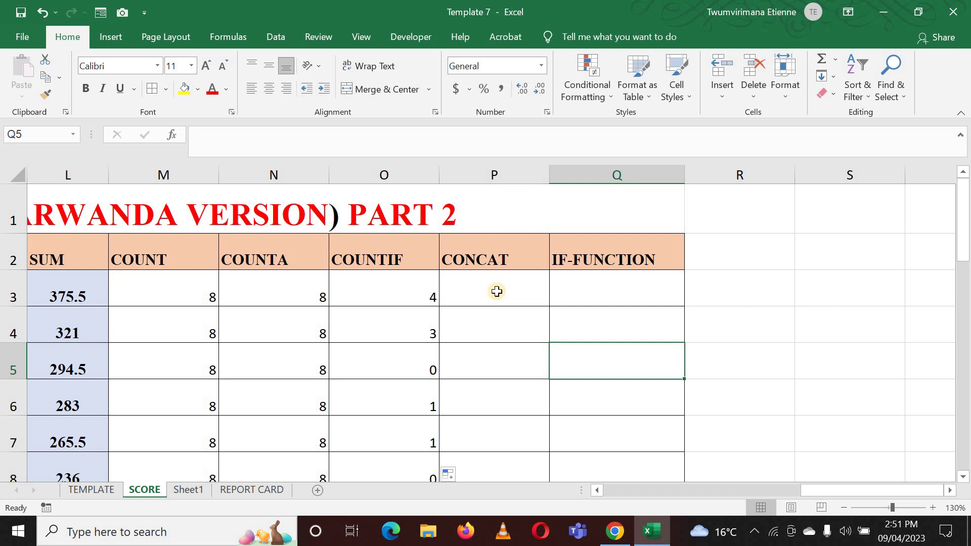
drag(856, 494, 529, 510)
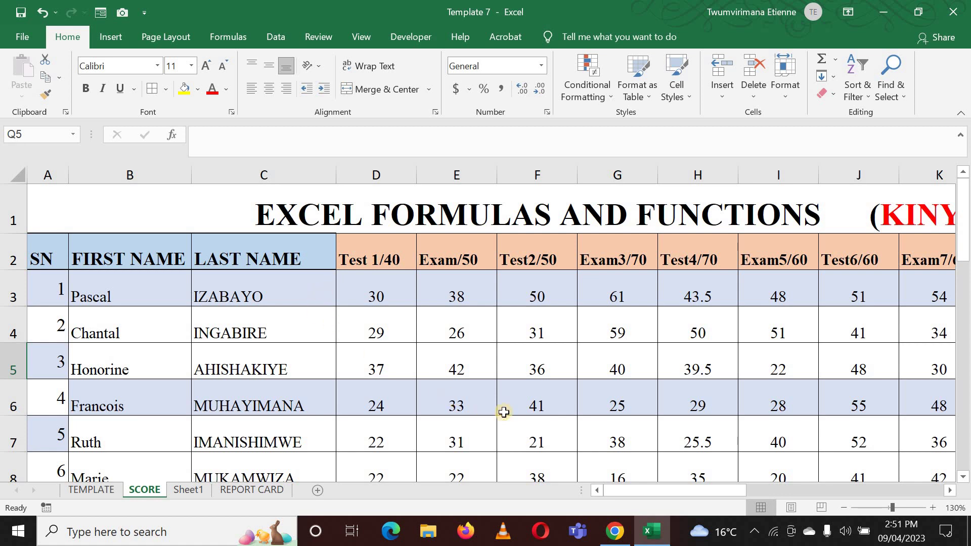
drag(630, 490, 833, 507)
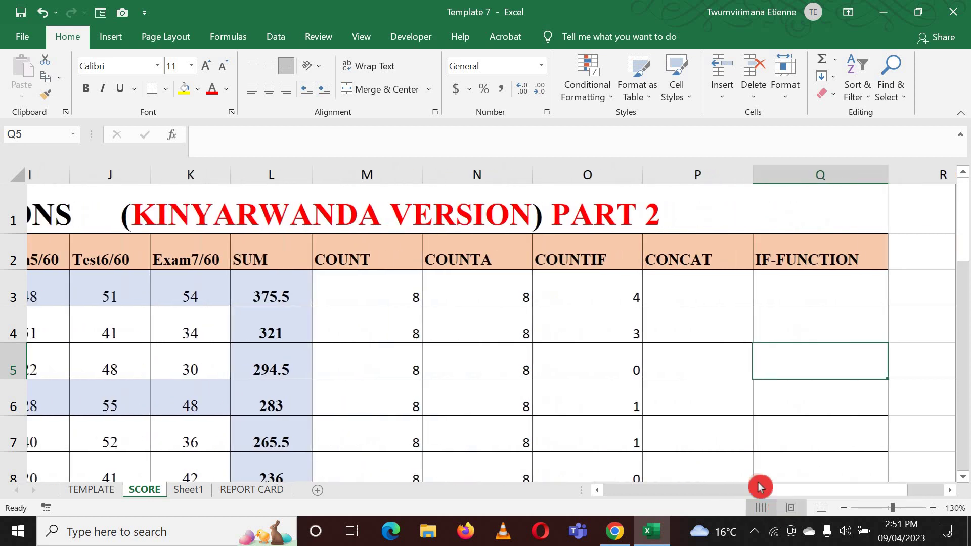
drag(760, 487, 770, 488)
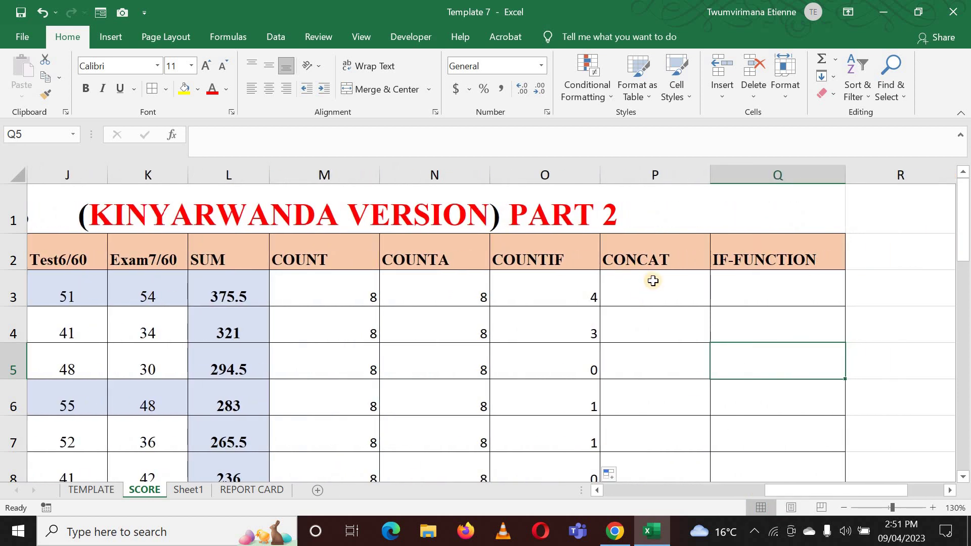
click(653, 285)
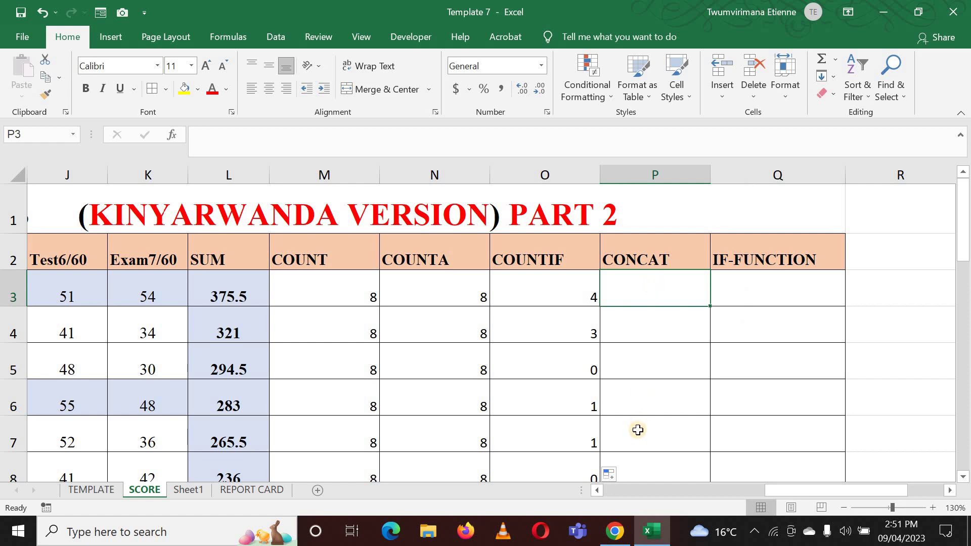
click(788, 499)
drag(789, 498, 627, 500)
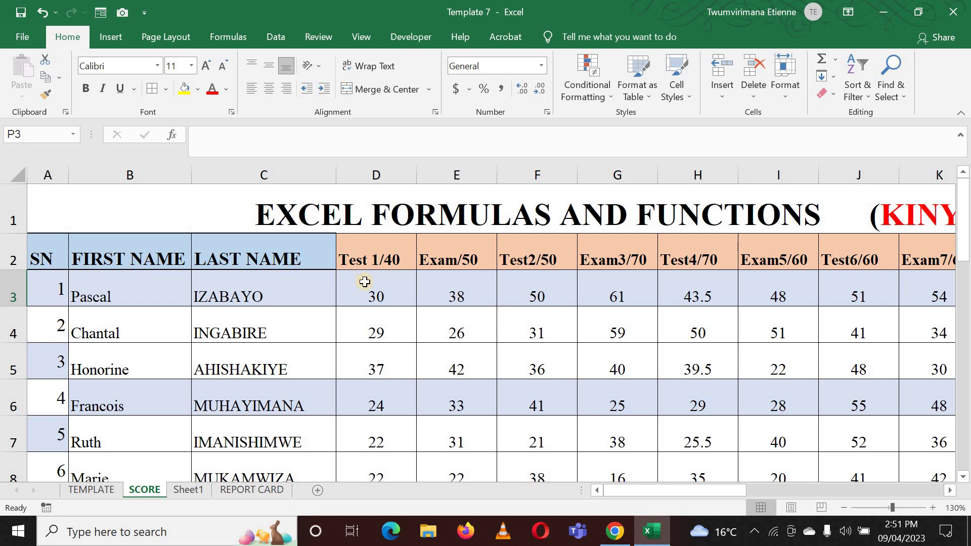
click(654, 499)
drag(654, 498, 815, 493)
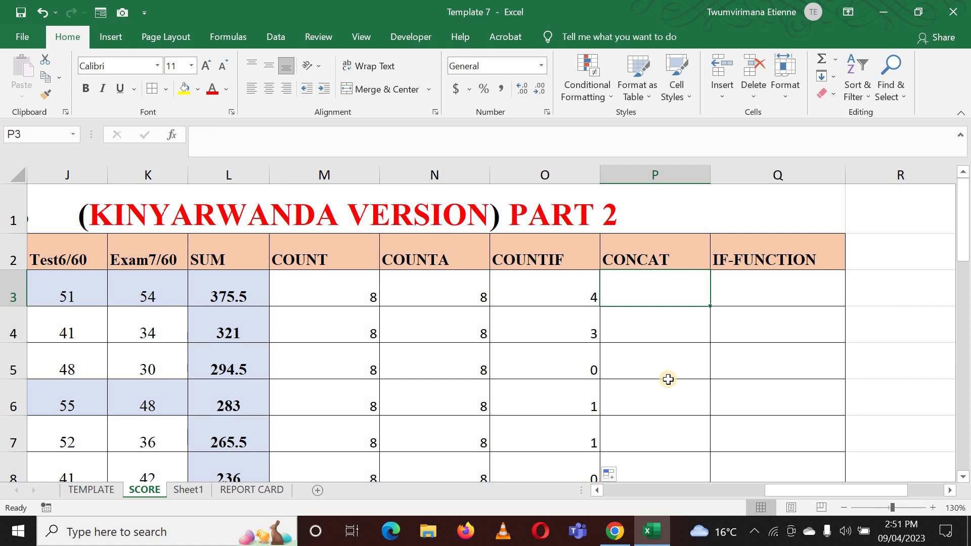
text(=CO)
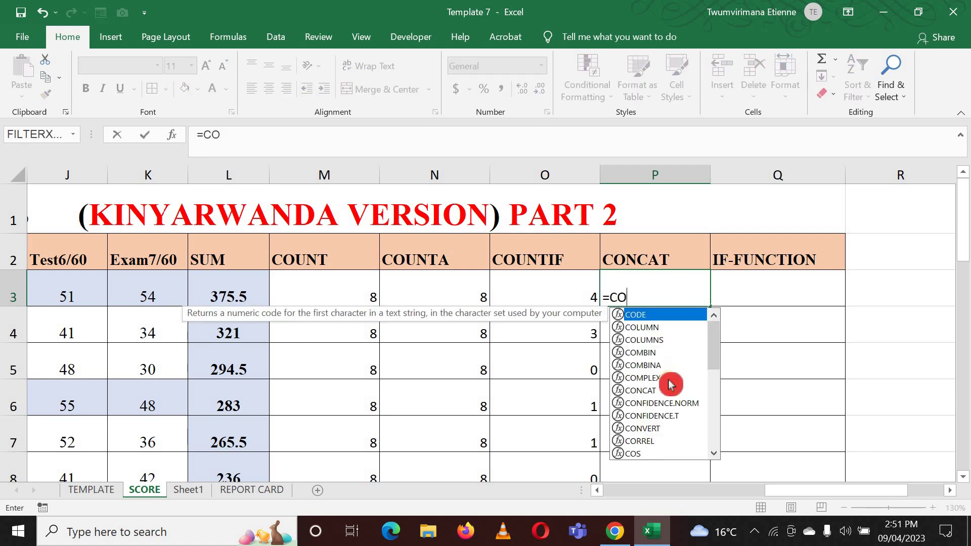
text(NCATE)
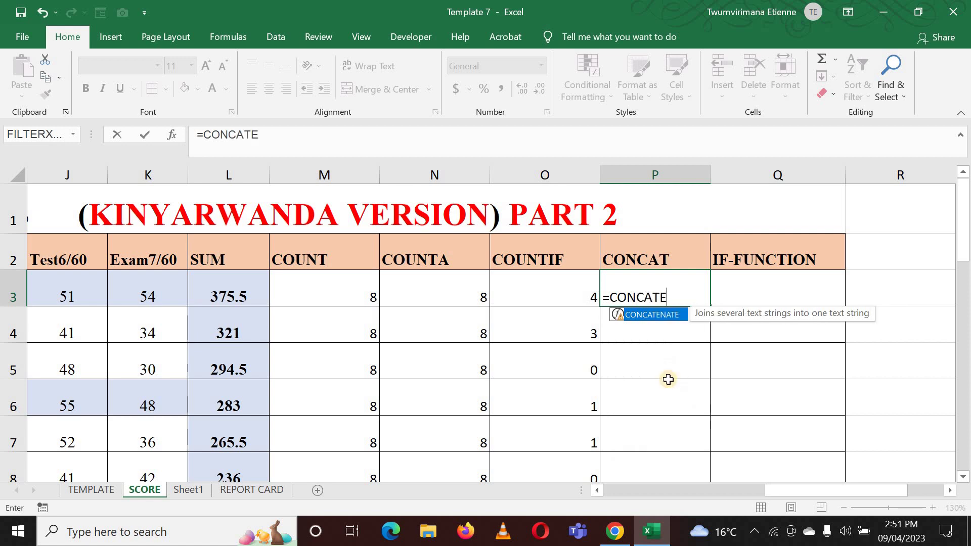
click(675, 324)
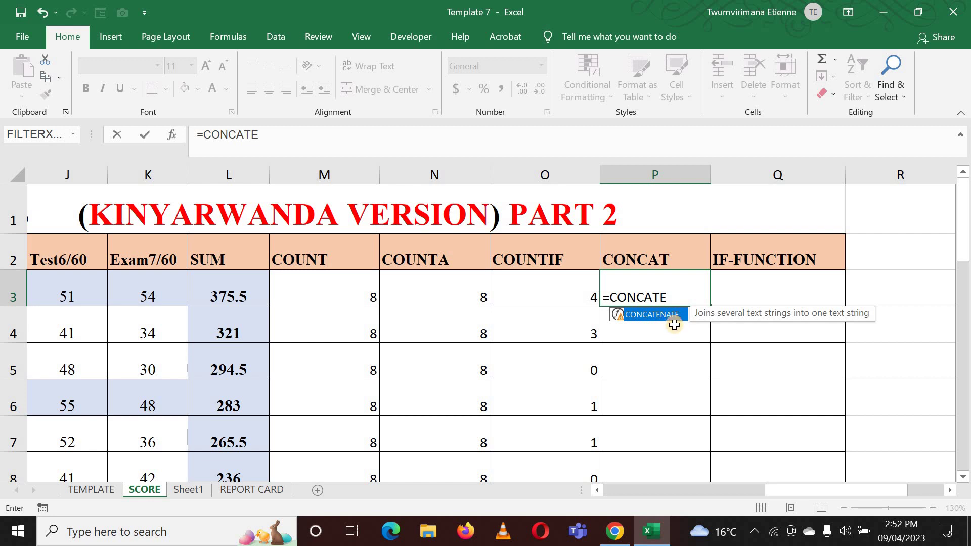
click(674, 326)
key(BackSpace)
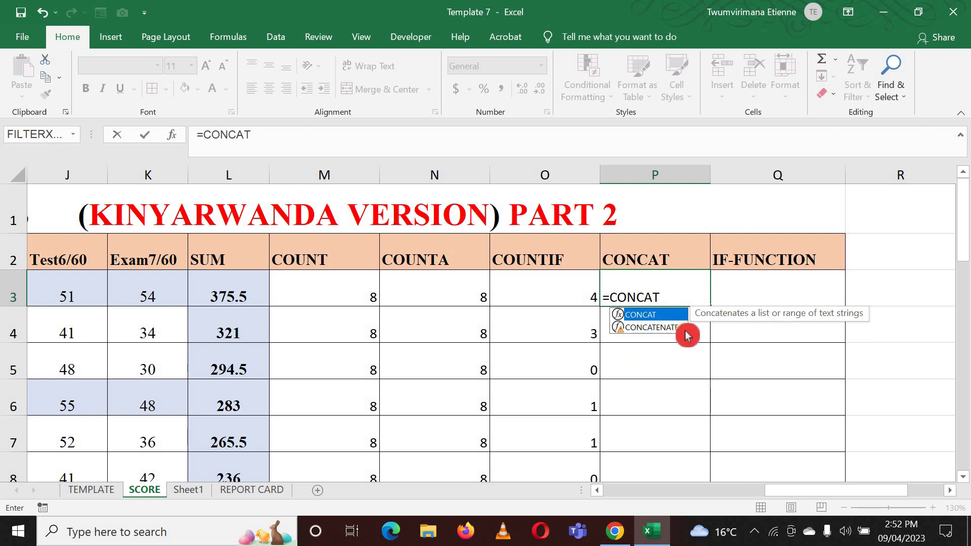
text(()
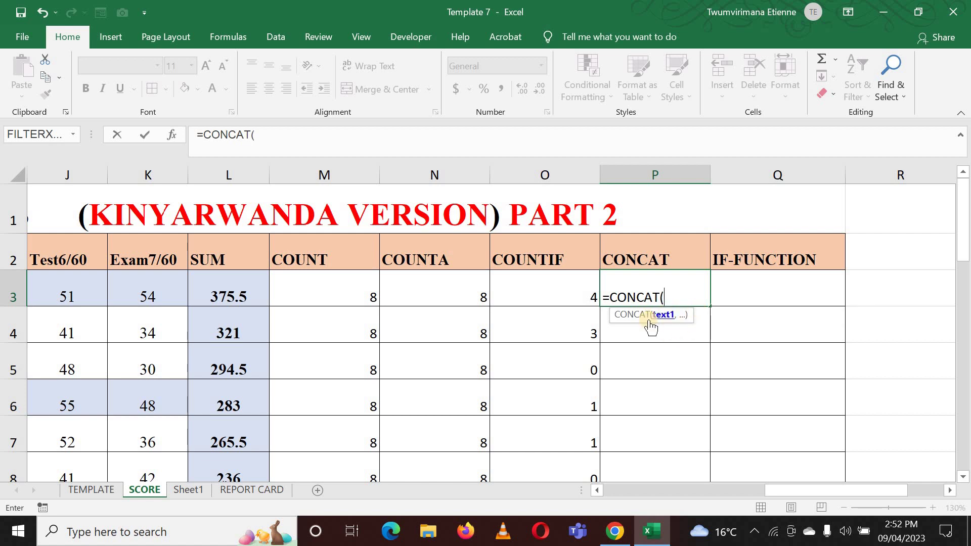
Step: Complete the P3 formula with the last name cell and the first name cell as =CONCAT(C3,B3)
drag(767, 491, 550, 505)
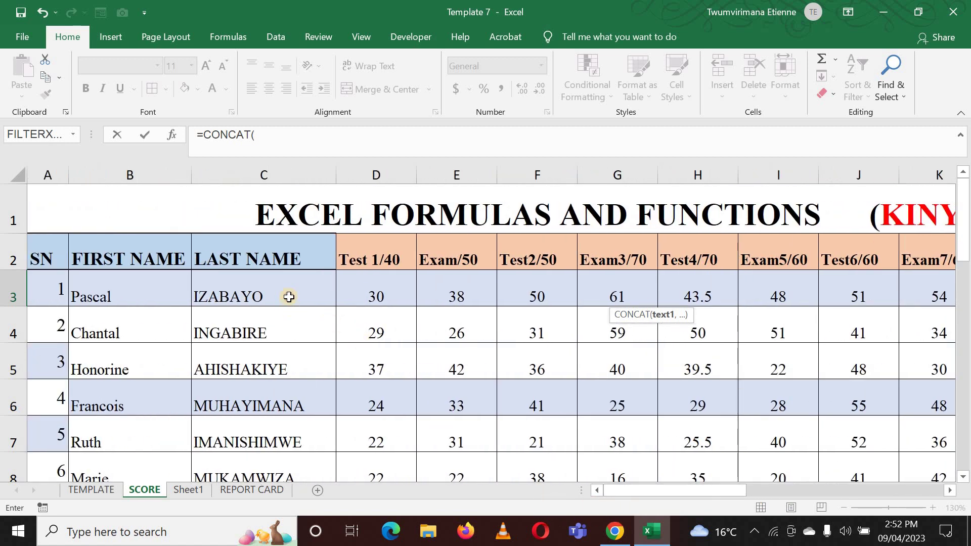
click(286, 301)
drag(617, 487, 784, 496)
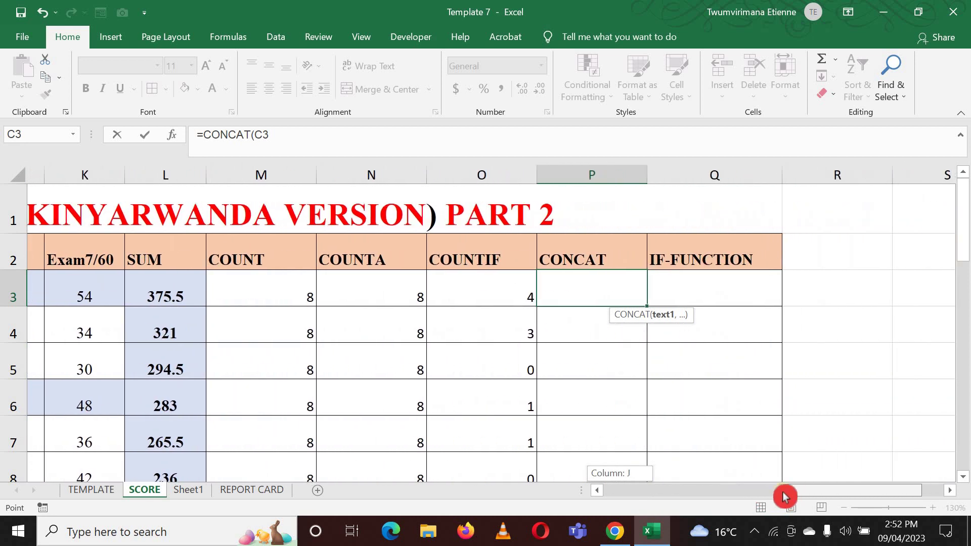
text(,)
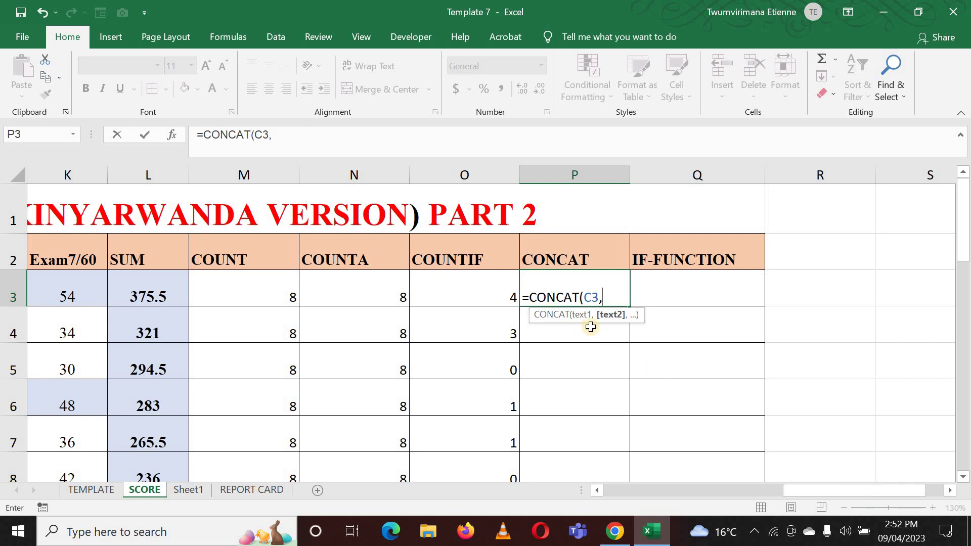
drag(849, 498, 445, 500)
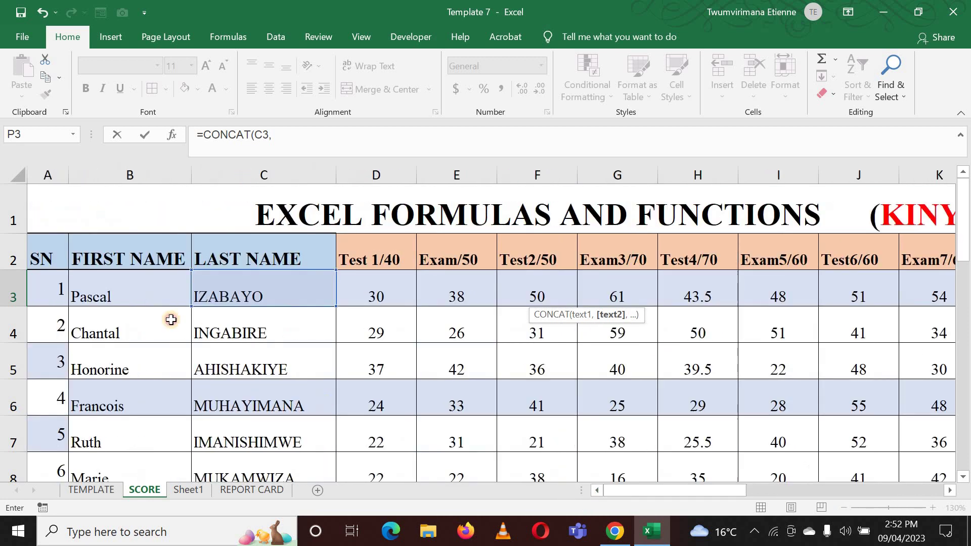
click(130, 290)
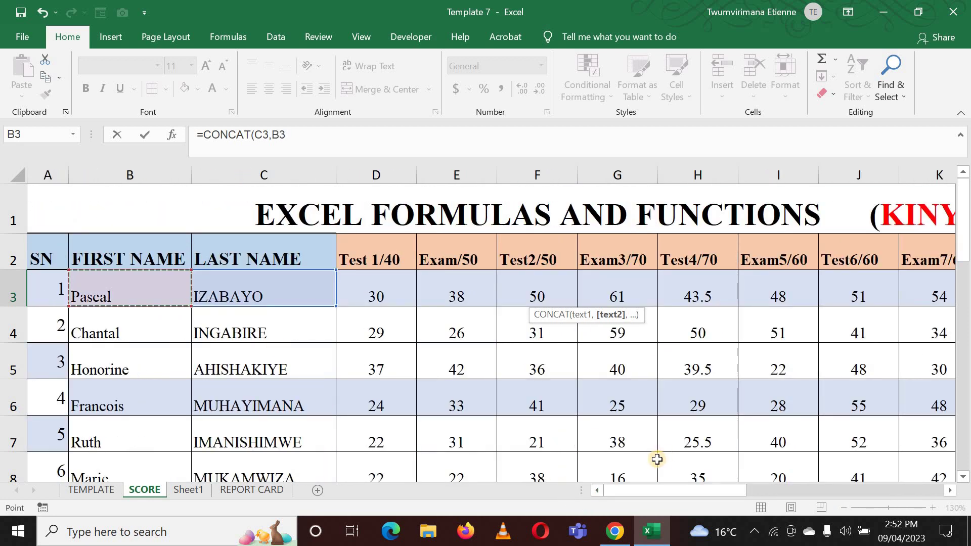
click(710, 493)
drag(710, 496, 812, 491)
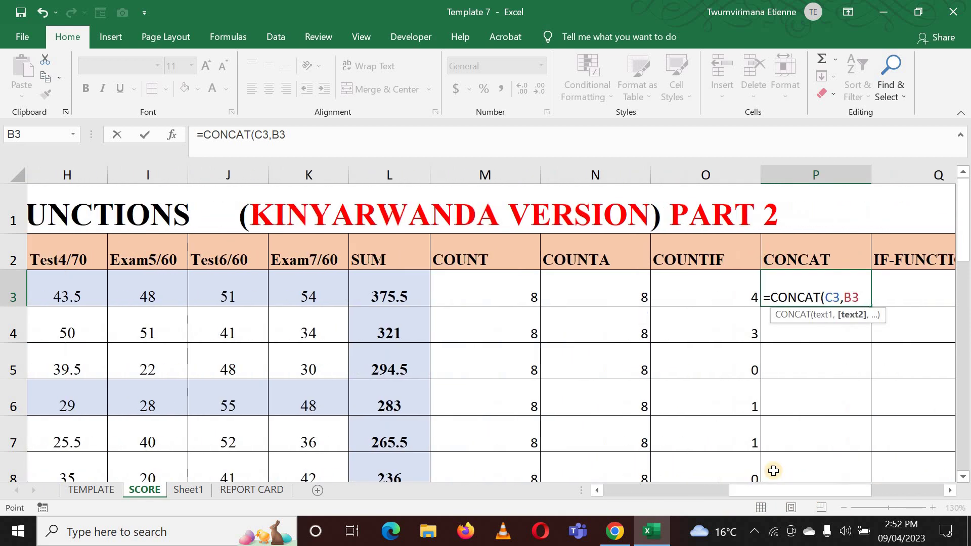
text())
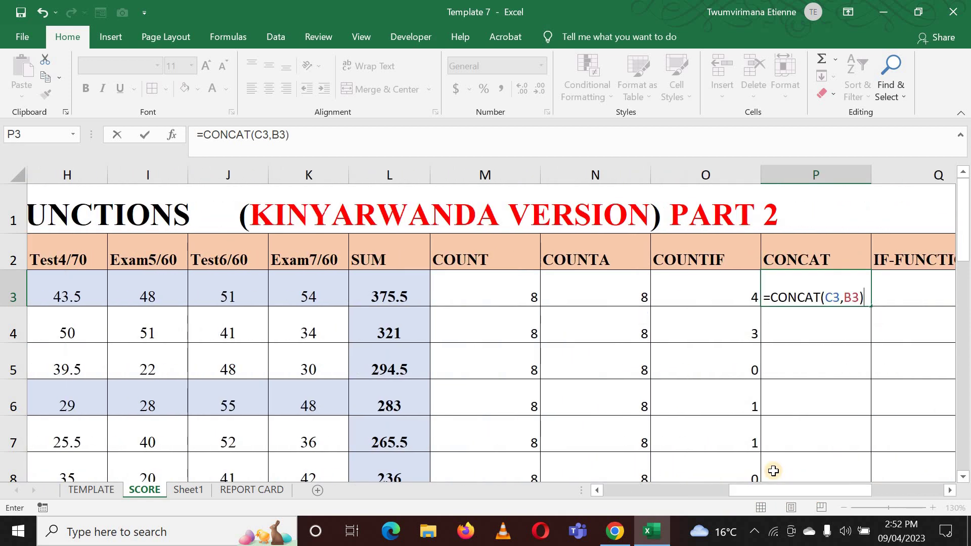
key(Return)
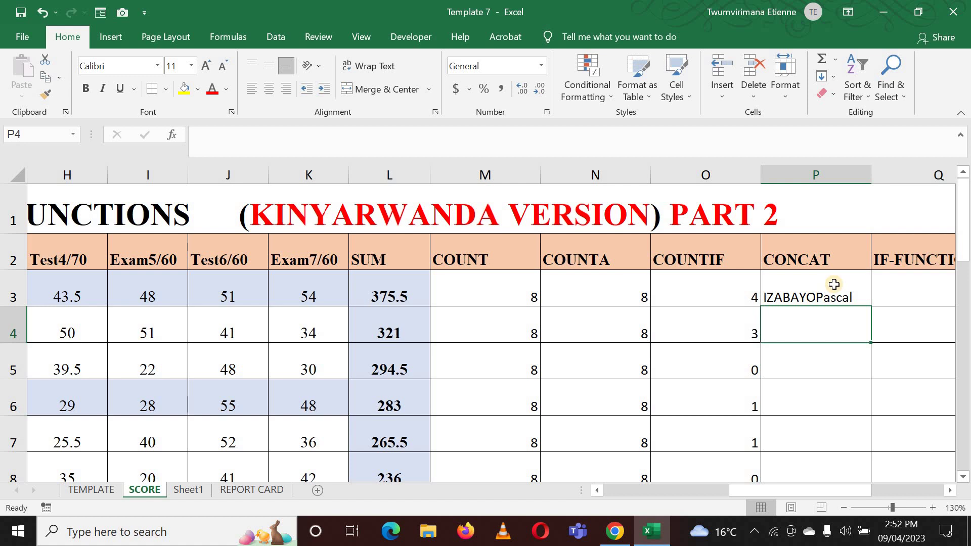
Step: Add a space between the two names in P3 by changing the formula to =CONCAT(C3," ",B3)
double_click(820, 295)
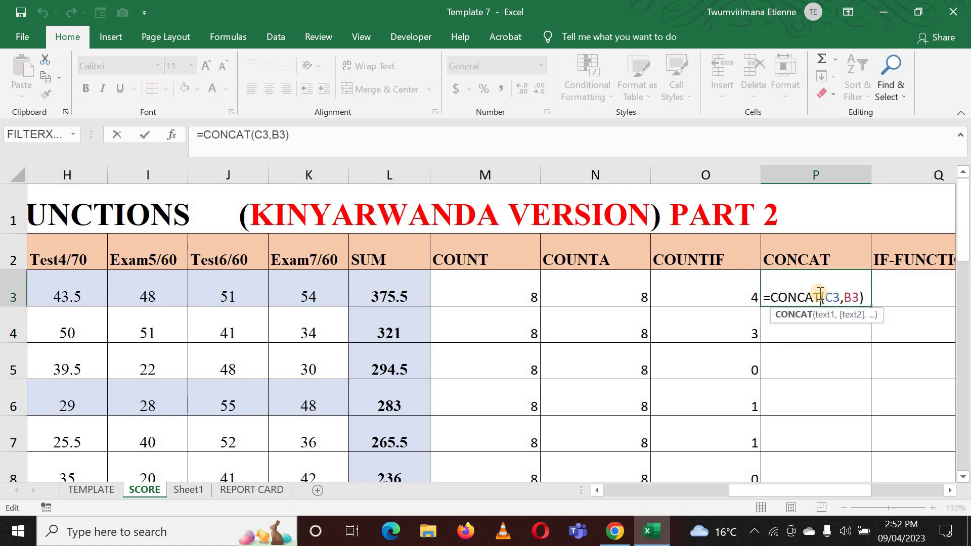
key(Return)
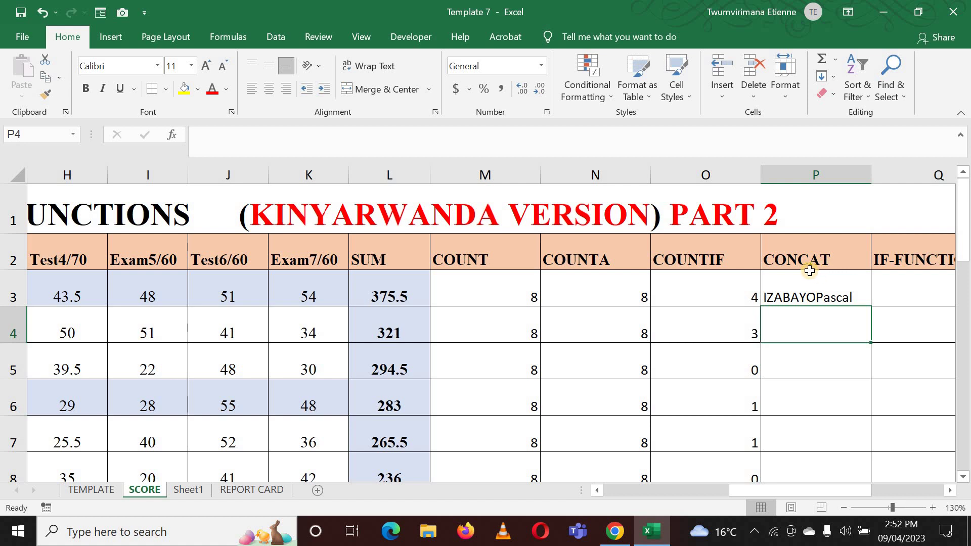
double_click(815, 297)
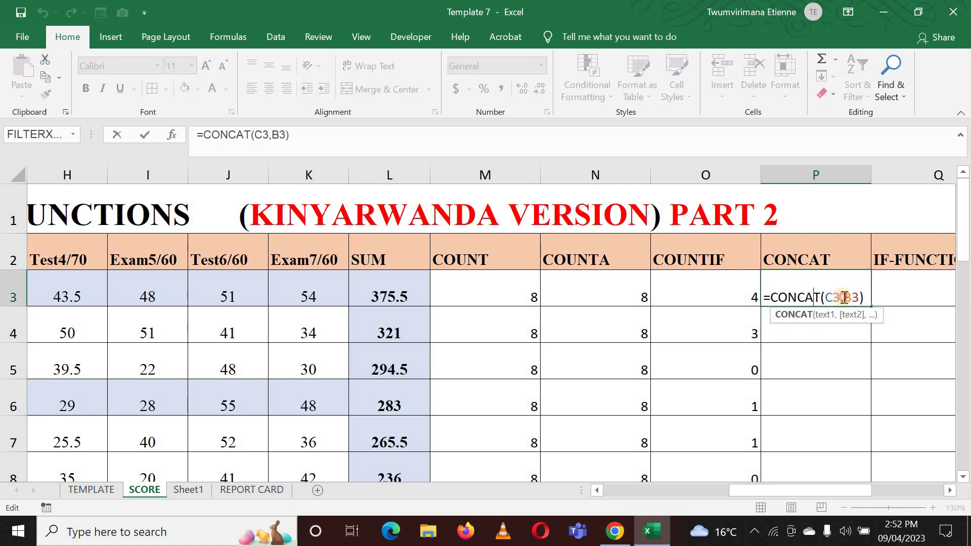
click(870, 294)
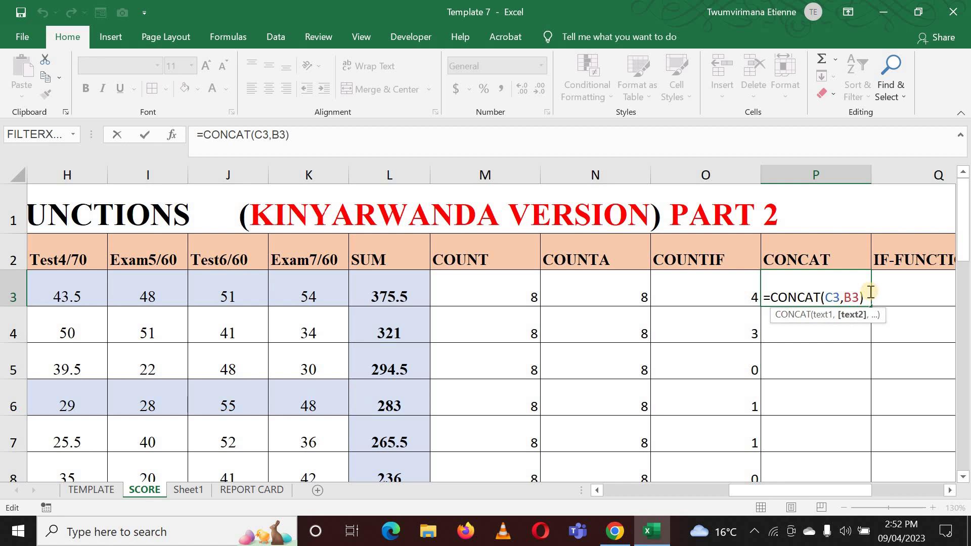
text(")
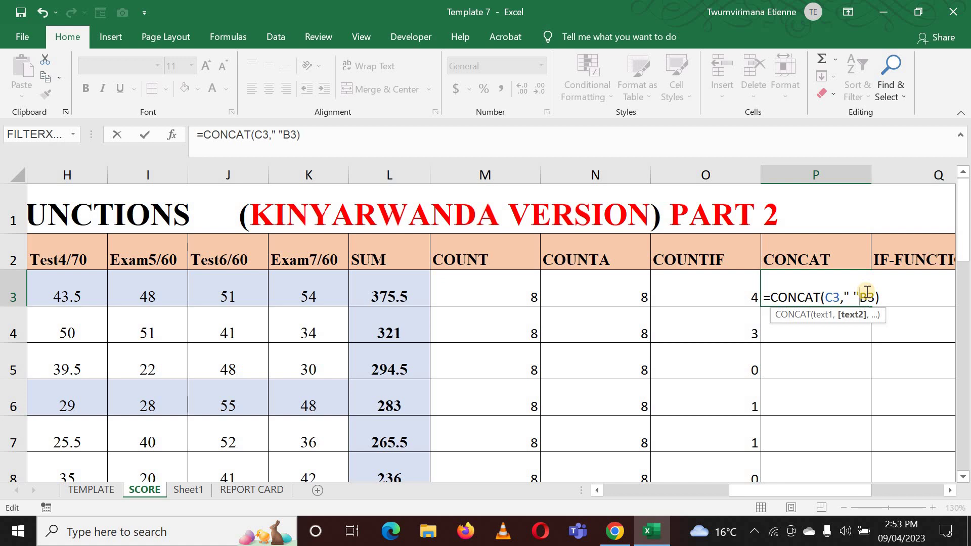
text(,)
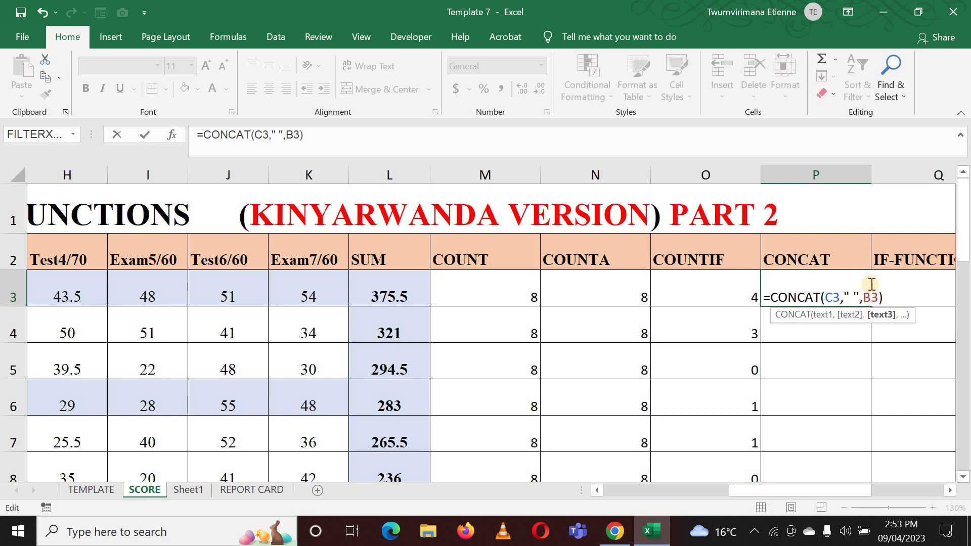
click(879, 300)
key(Return)
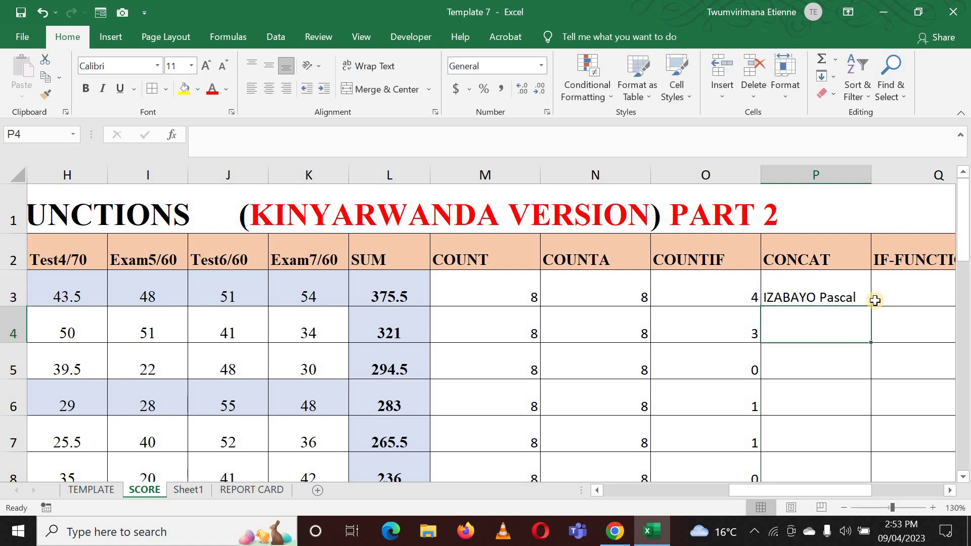
Step: Fill the CONCAT formula from P3 down for all students and widen column P to fit the full names
click(813, 282)
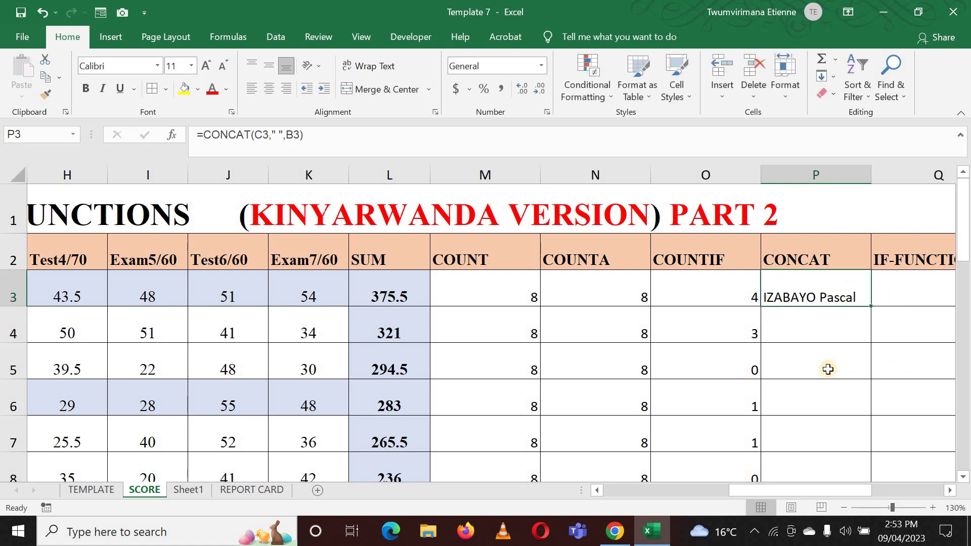
double_click(873, 307)
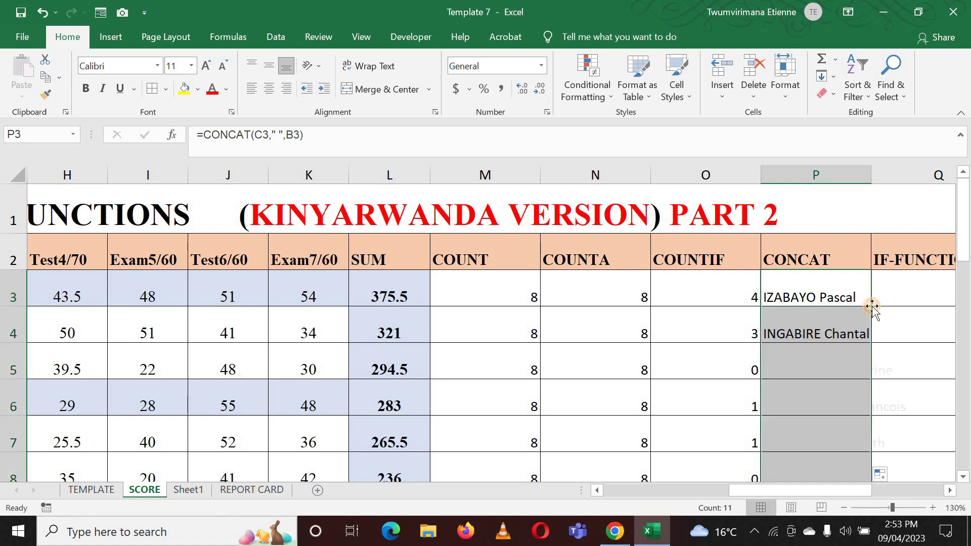
click(846, 329)
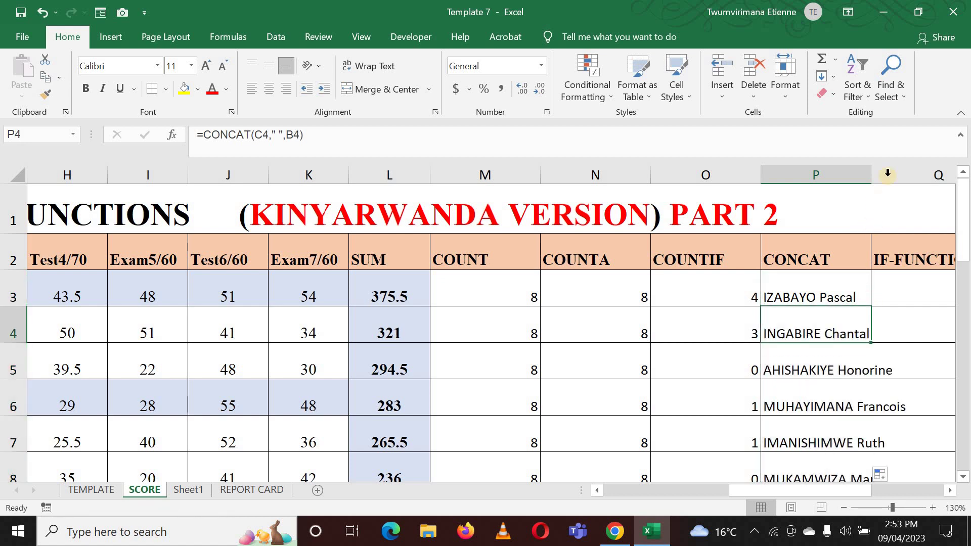
drag(871, 175, 924, 184)
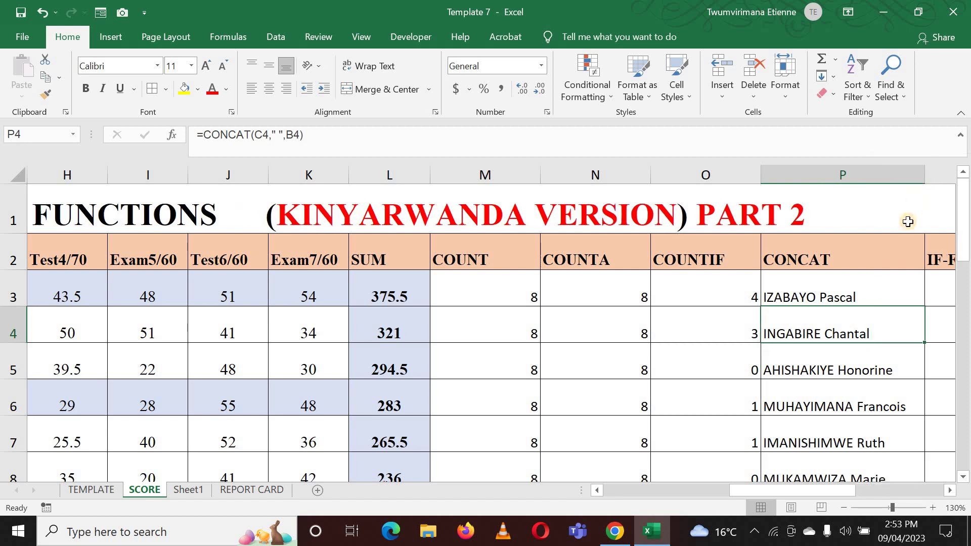
Step: Compare the joined names in column P with the first and last names in columns B and C
click(813, 303)
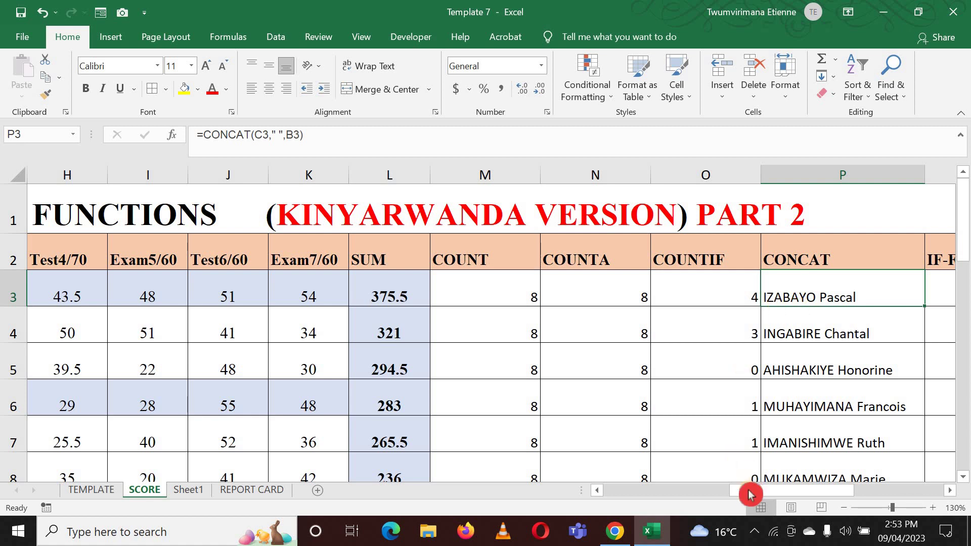
click(665, 493)
drag(665, 493, 408, 395)
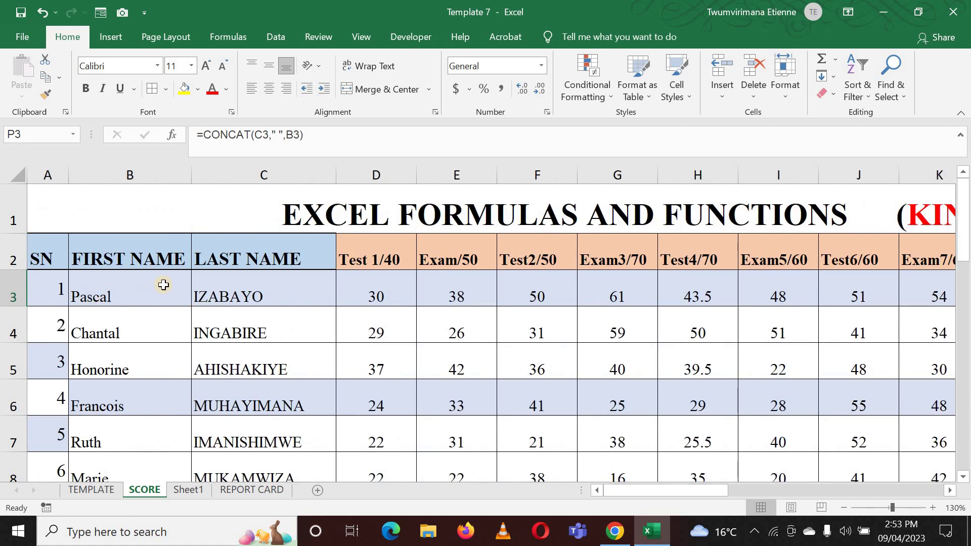
drag(653, 491, 819, 488)
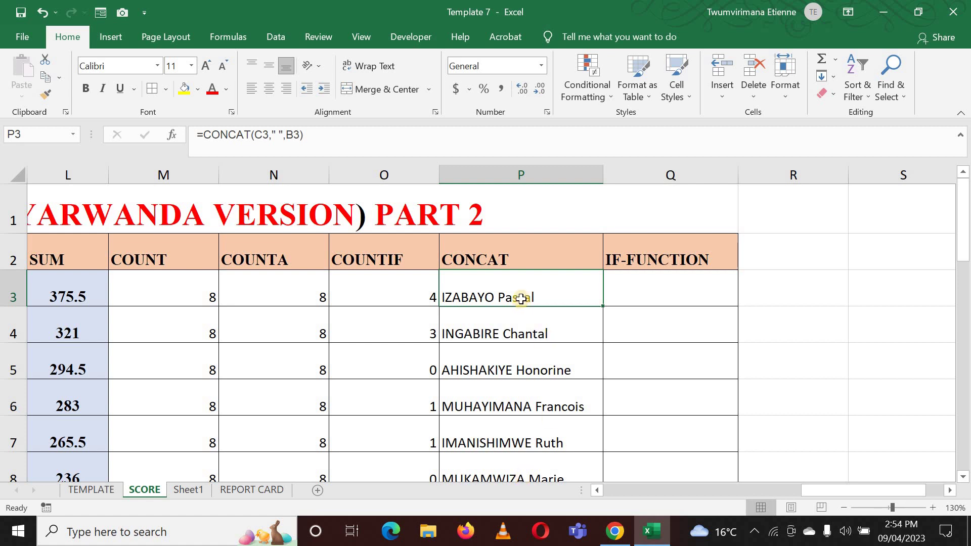
scroll(551, 367, down, 2)
scroll(581, 349, up, 1)
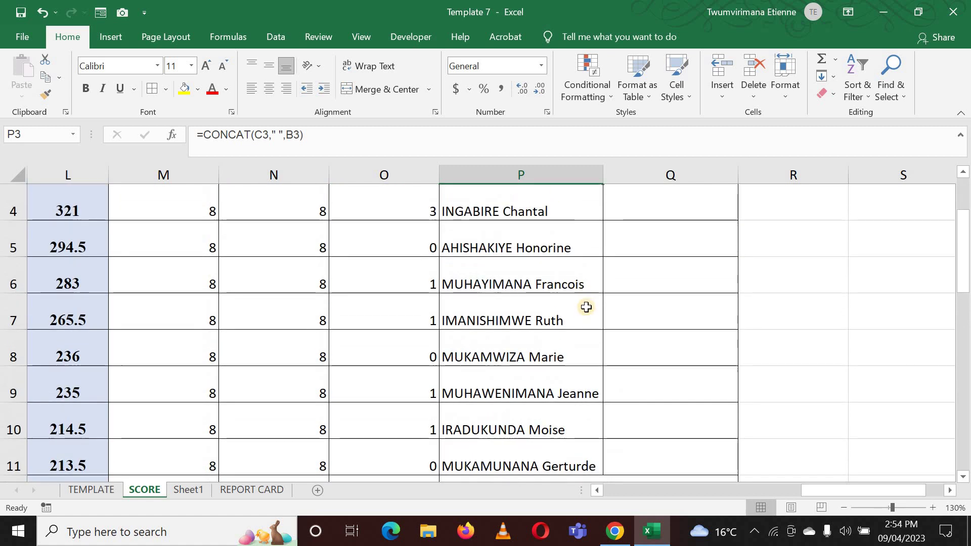
Step: Widen column P a little more to give the full joined names extra room
scroll(610, 319, down, 1)
drag(628, 185, 641, 185)
click(613, 277)
scroll(581, 286, up, 2)
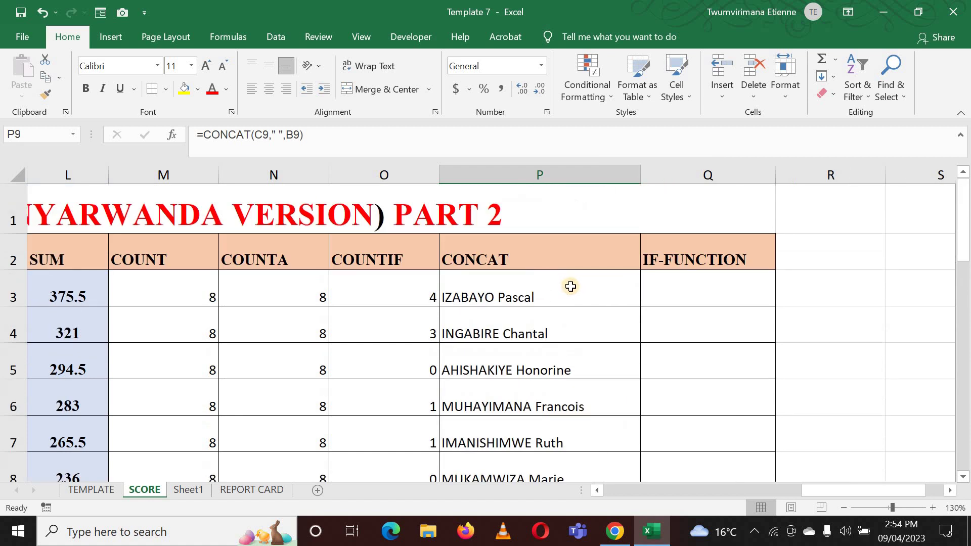
Step: Copy the joined names in P3:P13
drag(568, 291, 550, 419)
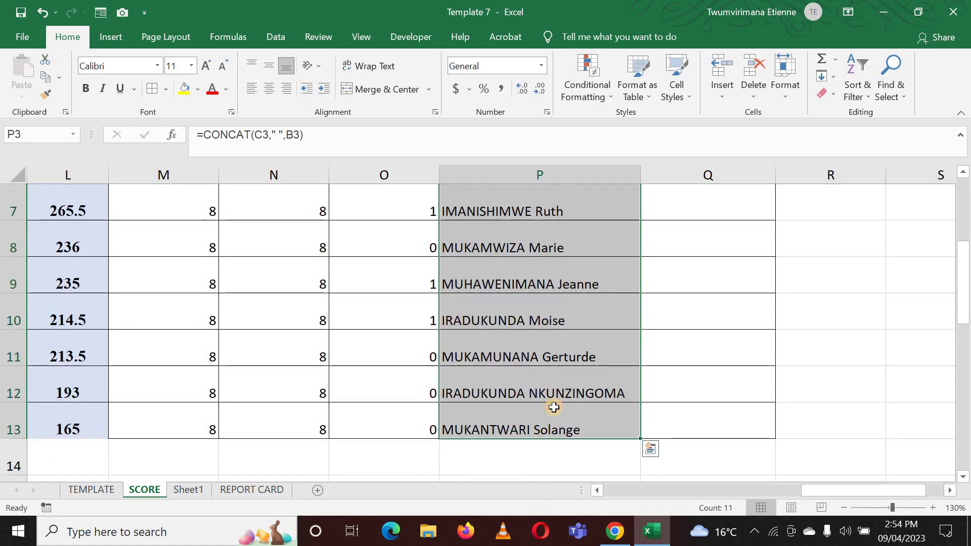
right_click(554, 320)
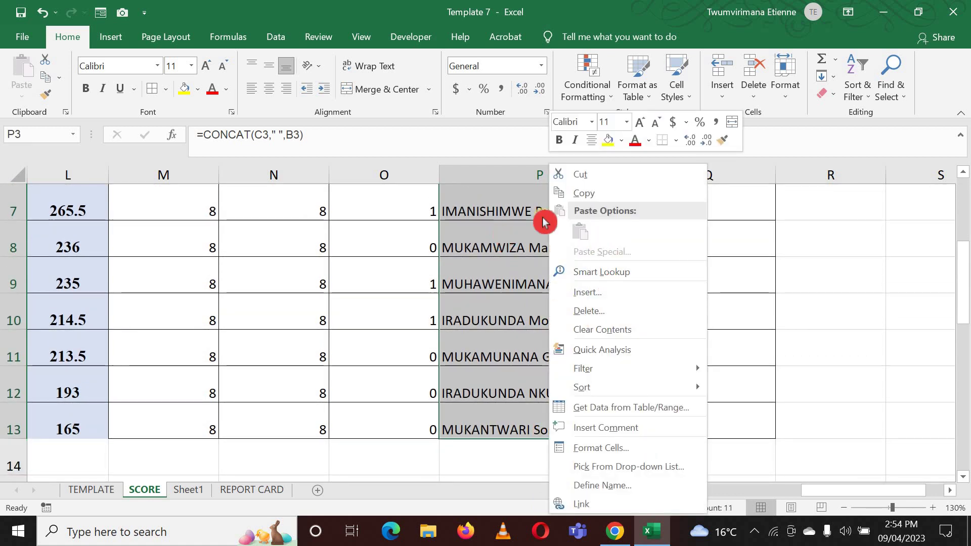
click(575, 197)
scroll(511, 260, up, 2)
scroll(529, 343, down, 4)
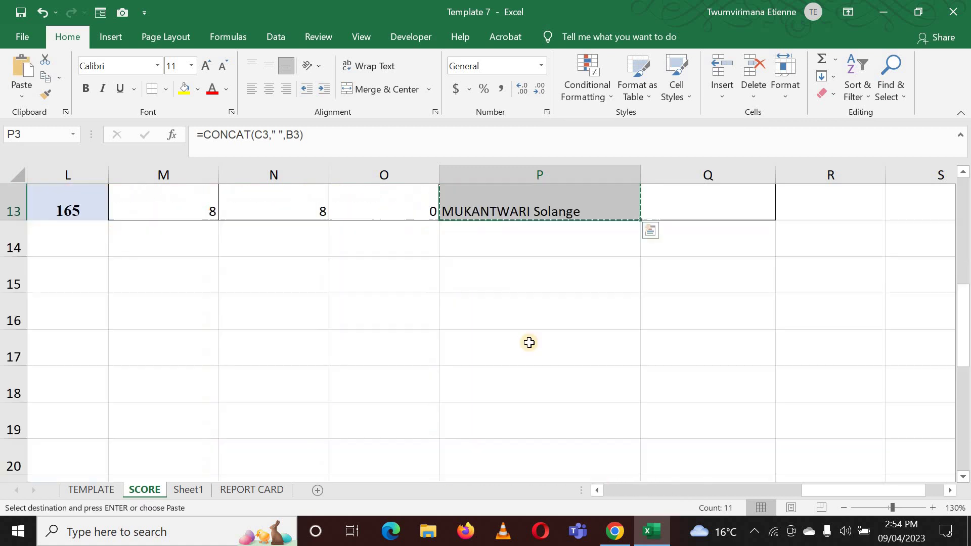
scroll(529, 343, up, 4)
Step: Try a regular paste of the copied CONCAT cells starting at S2, and undo it
drag(830, 496, 896, 289)
click(883, 263)
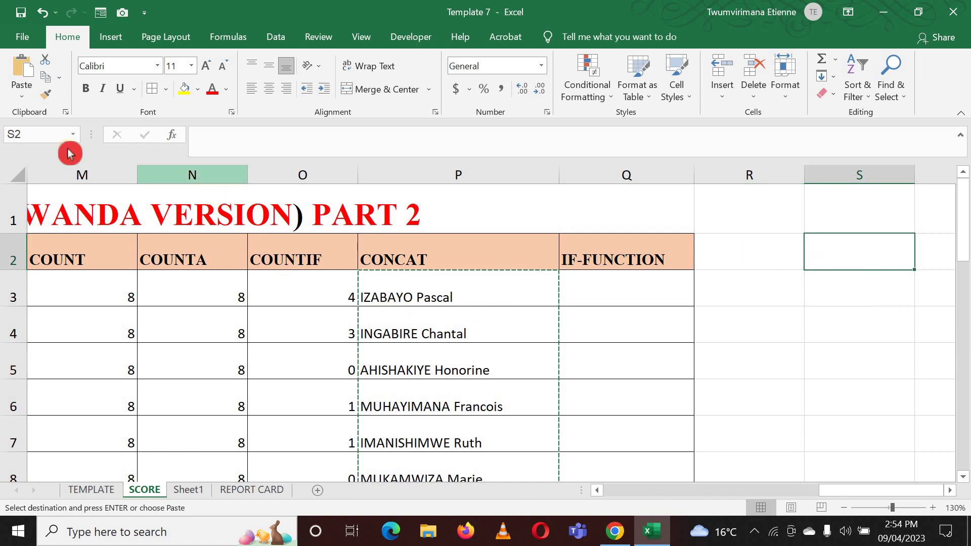
click(25, 68)
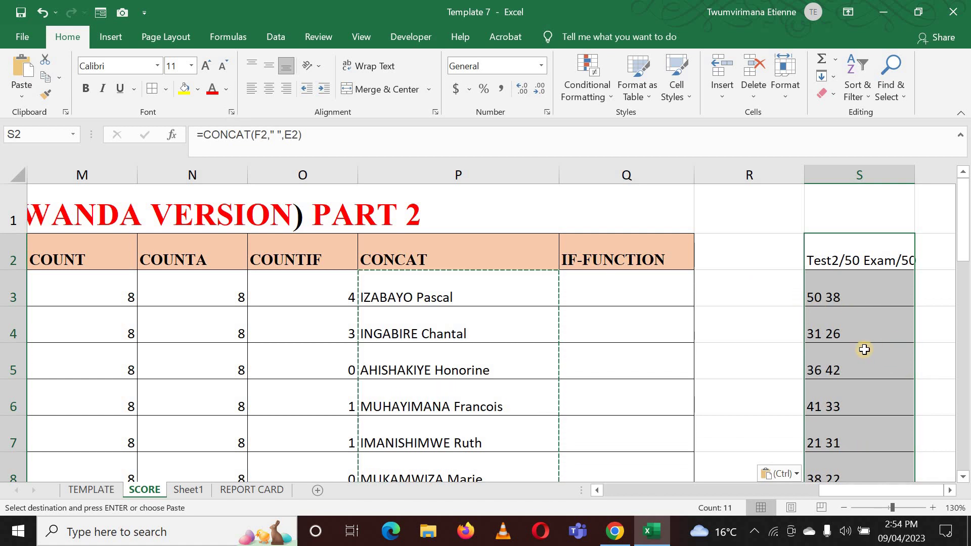
key(ctrl+z)
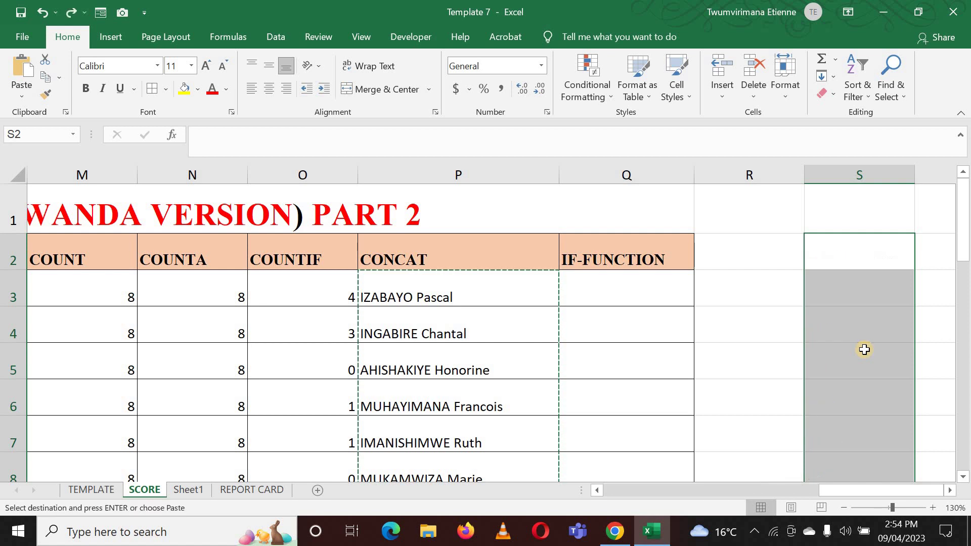
Step: Paste the copied names as values only starting at S3, and autofit column S to them
click(821, 287)
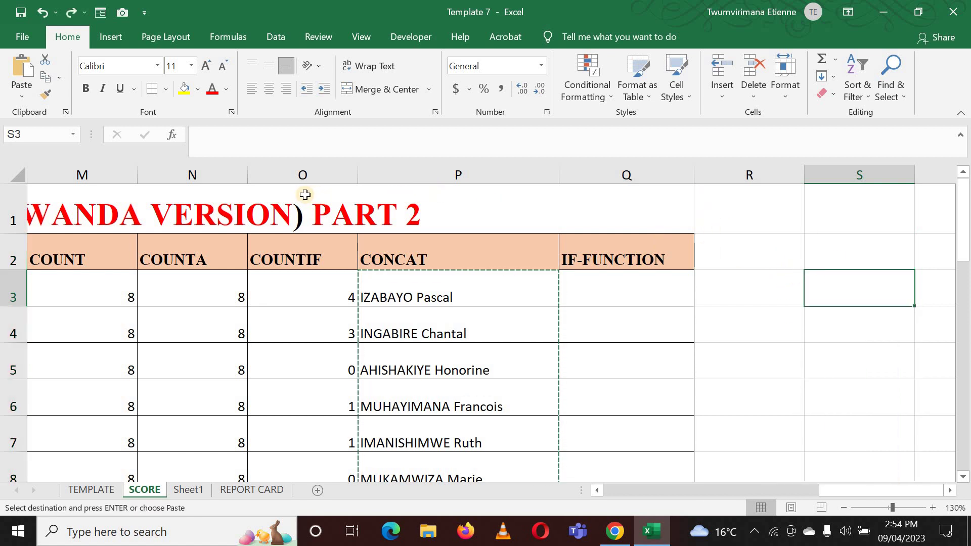
click(29, 105)
click(64, 255)
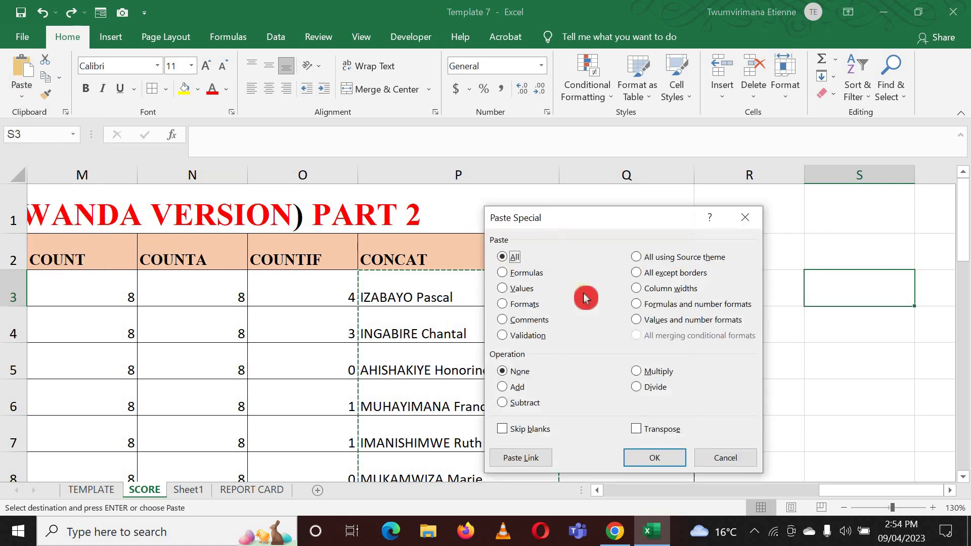
click(507, 289)
click(660, 458)
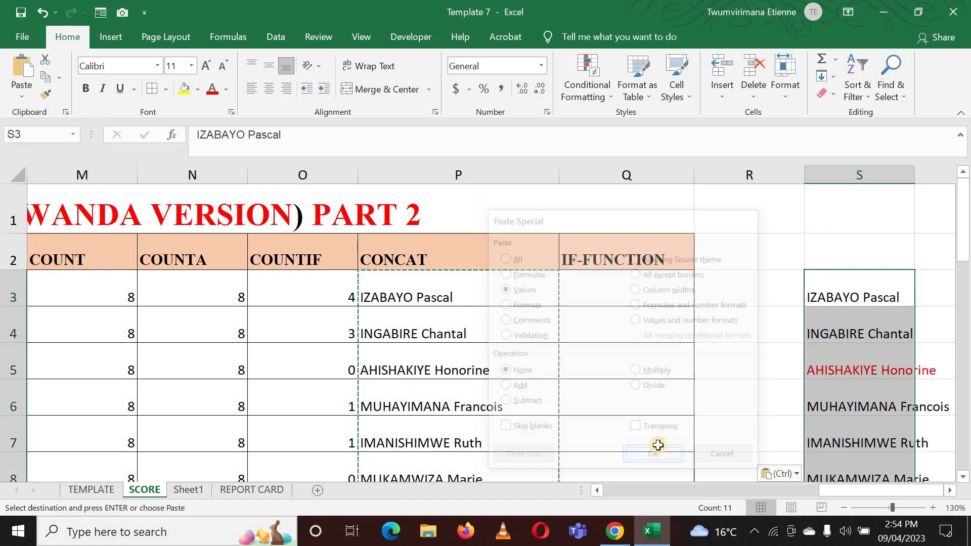
click(851, 396)
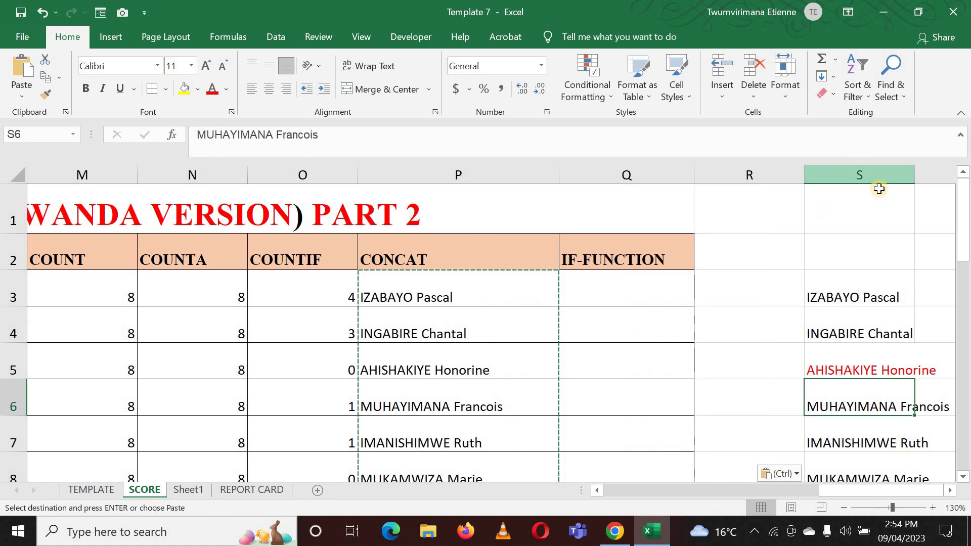
double_click(911, 175)
Step: Inspect the contents of the pasted cells S3 to S6 for plain text instead of formulas
click(882, 297)
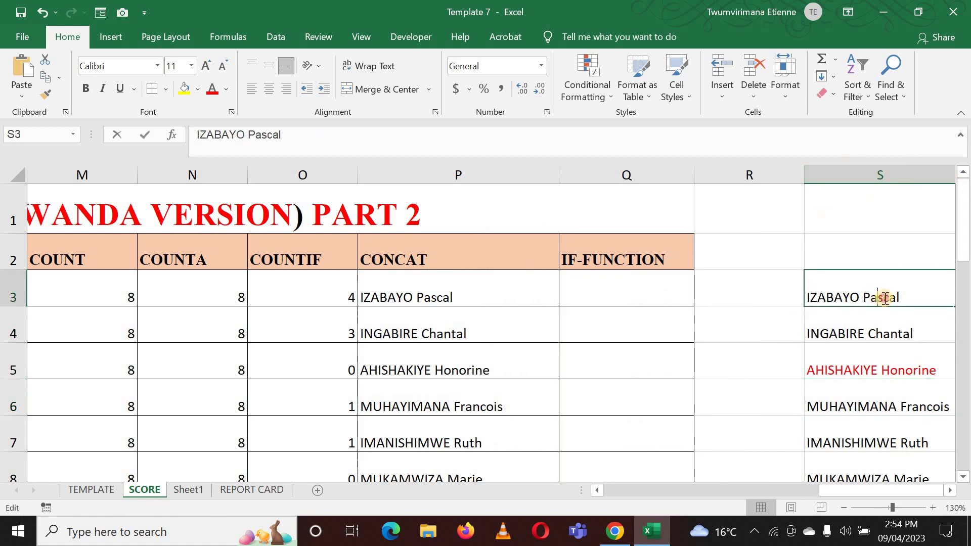
click(866, 325)
click(848, 369)
double_click(848, 398)
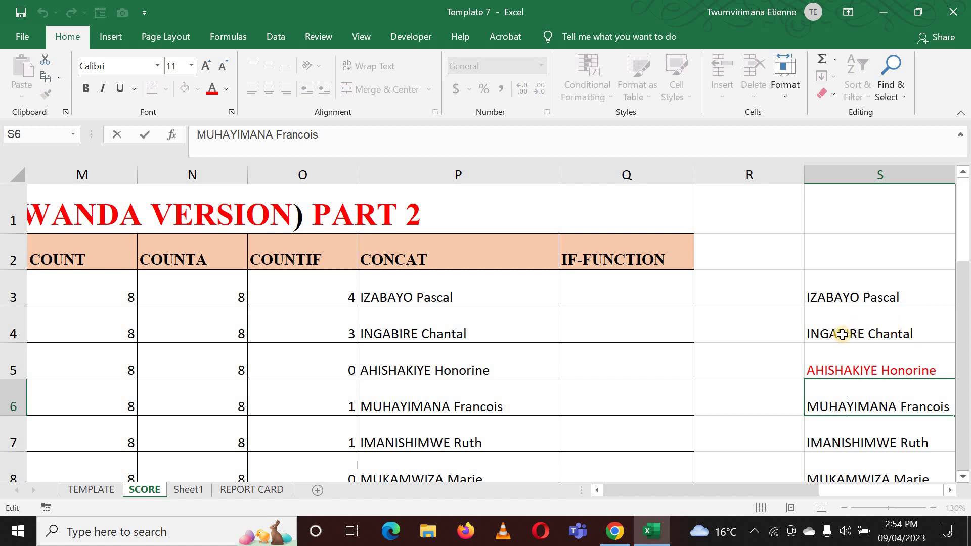
Step: Delete the whole of column S with the pasted names
click(838, 179)
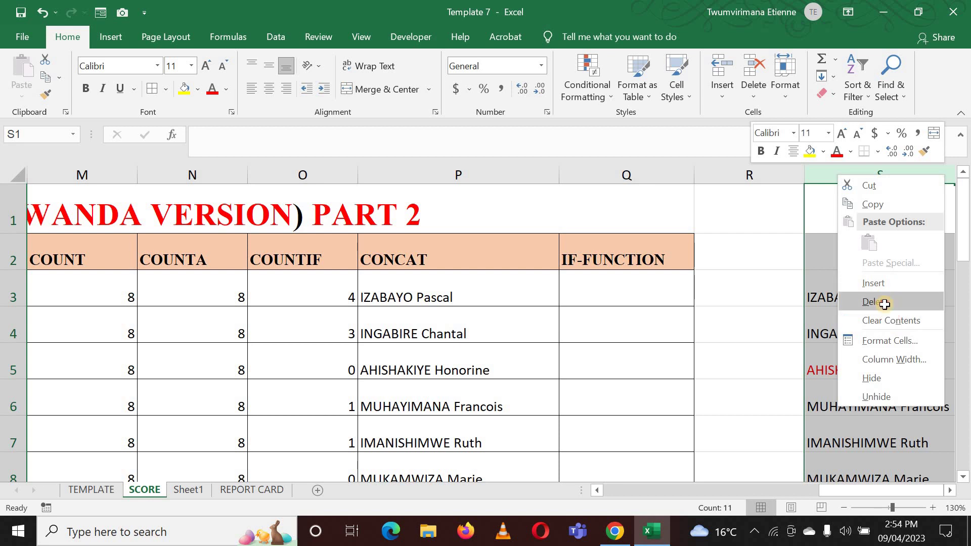
click(876, 302)
click(753, 350)
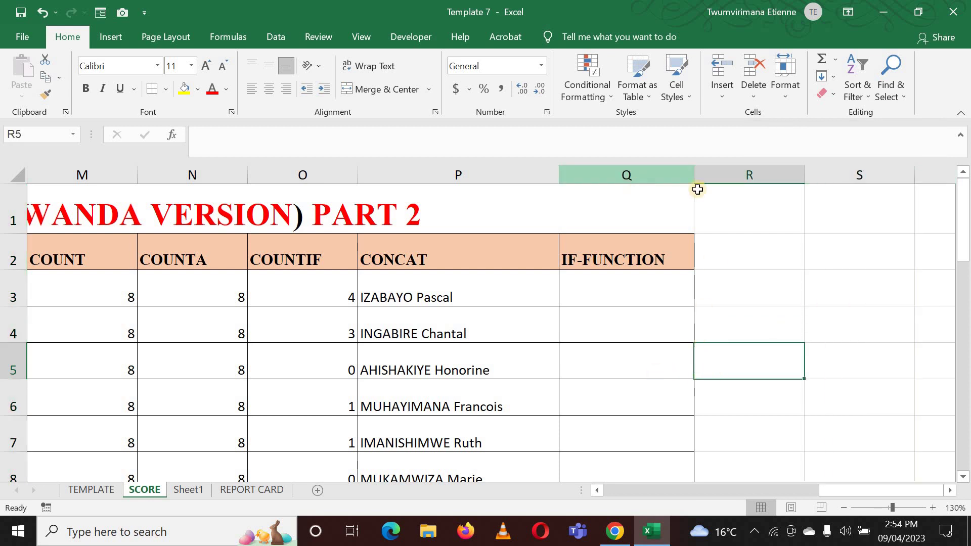
Step: Widen column Q slightly and start an IF formula in Q3 with the logical test L3>=230
drag(696, 172, 714, 175)
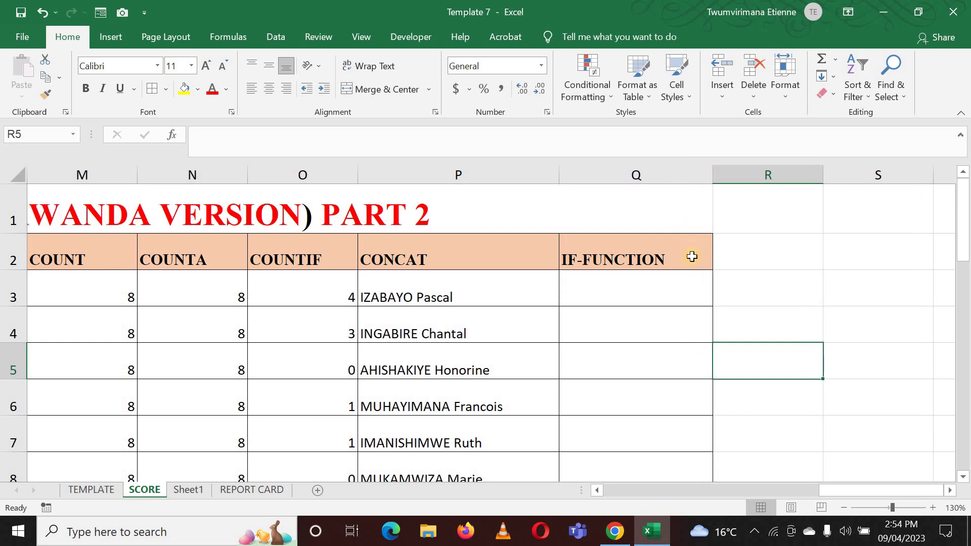
click(685, 282)
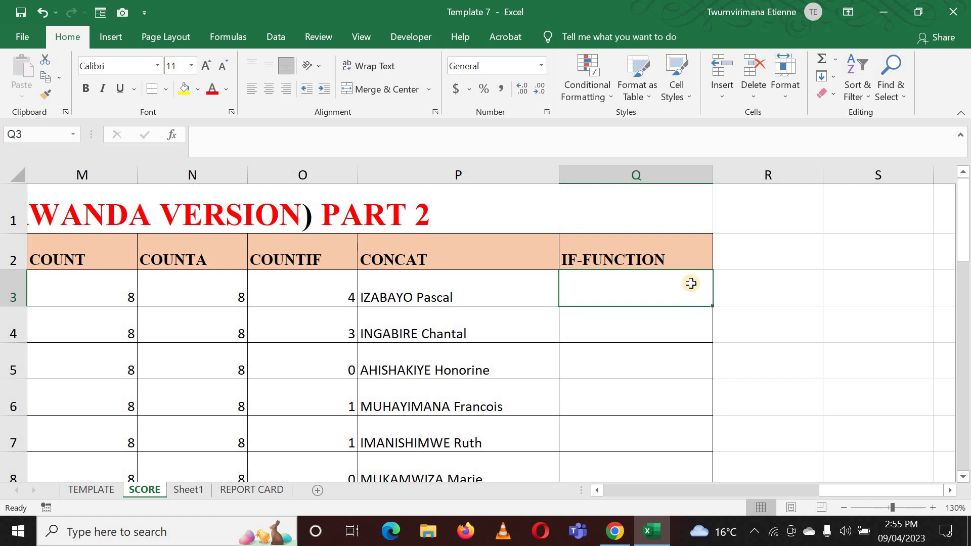
text(=)
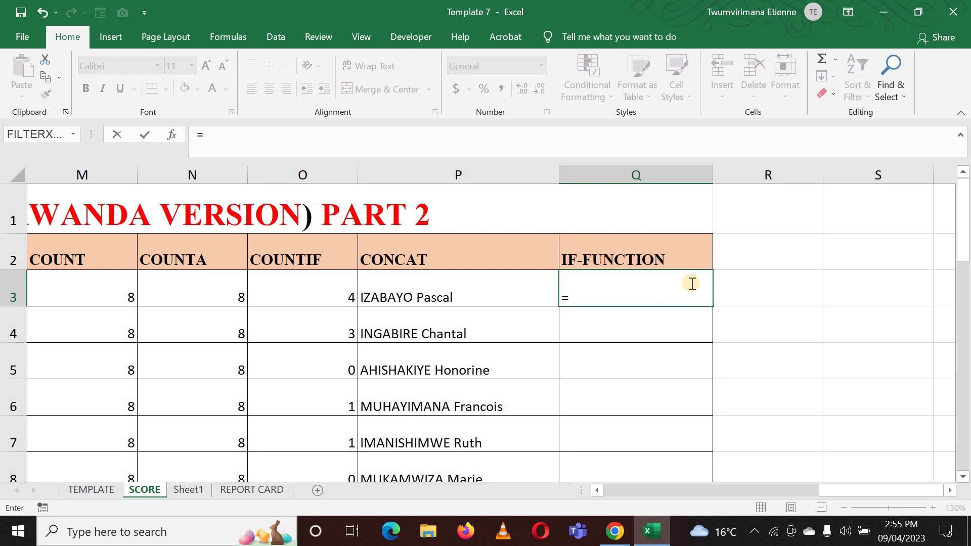
mouse_move(836, 501)
mouse_down()
mouse_move(762, 513)
mouse_move(787, 496)
mouse_move(844, 492)
mouse_up()
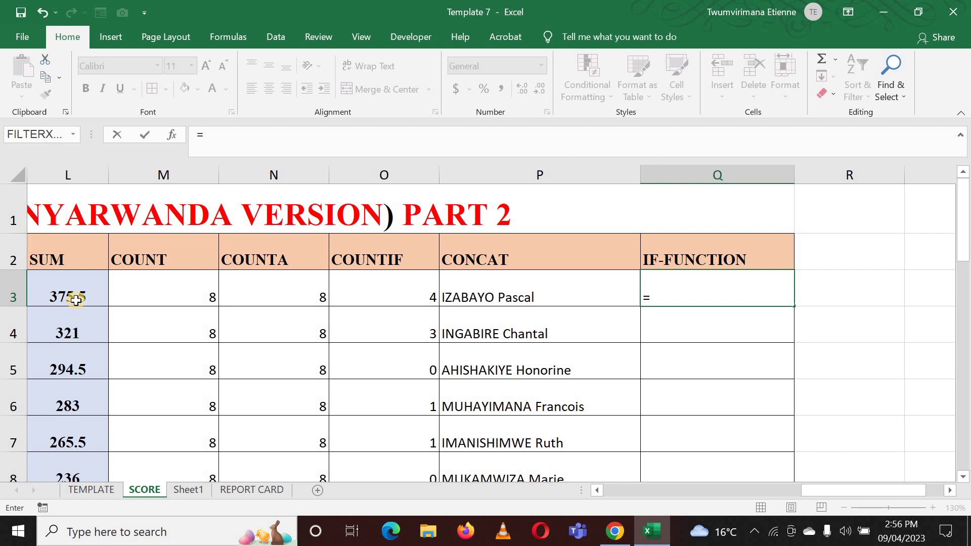
text(IF)
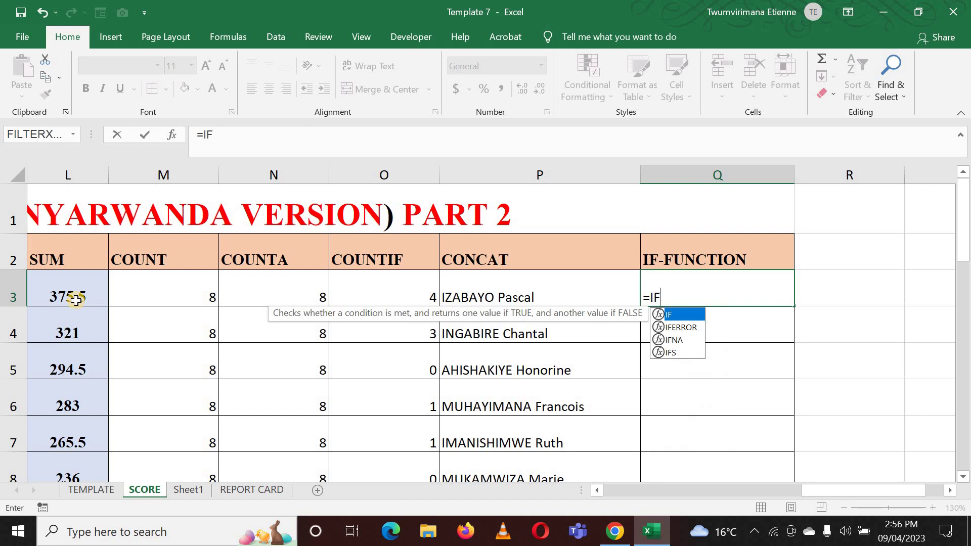
text(()
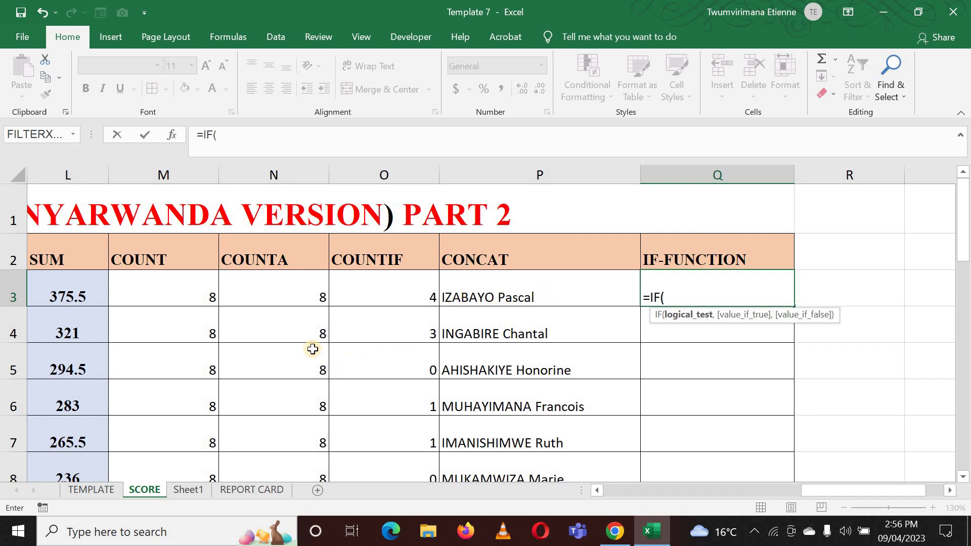
click(50, 294)
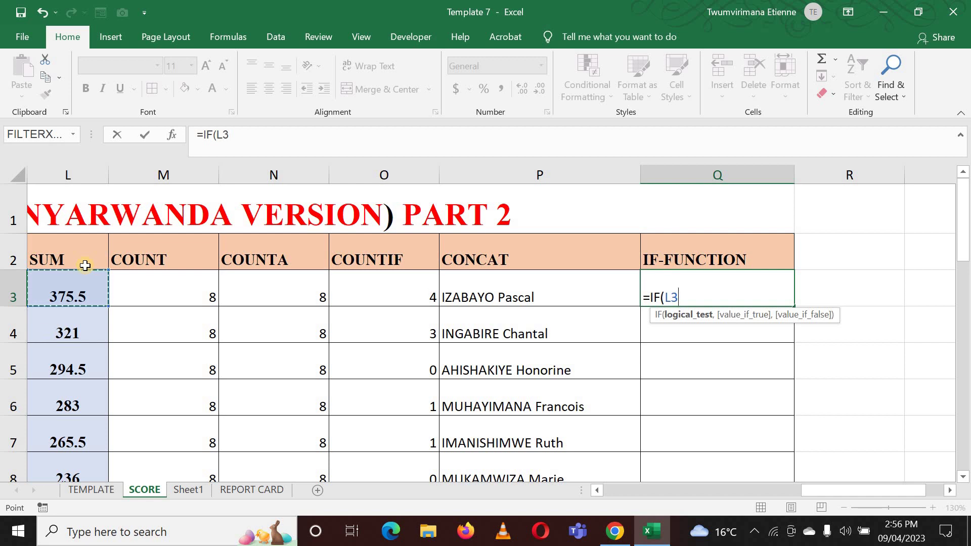
text(>=)
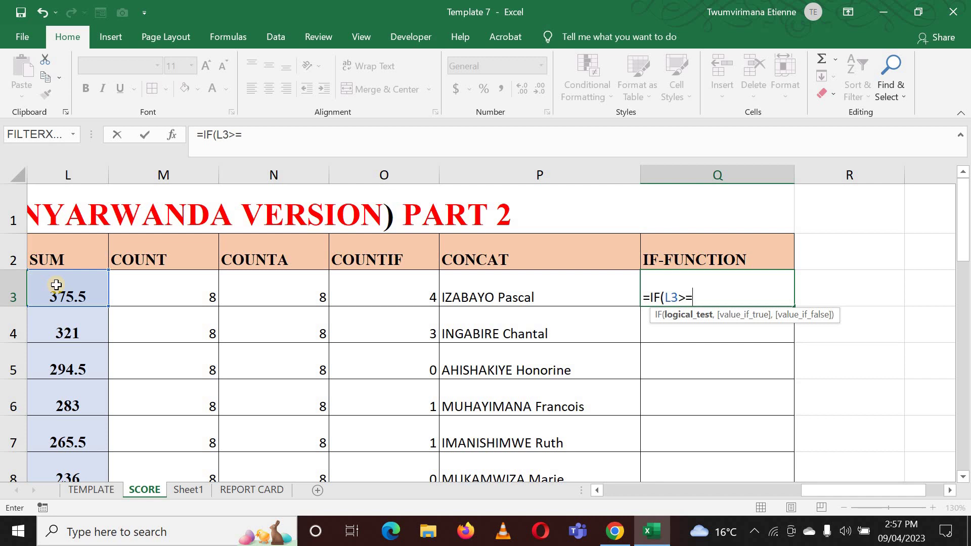
text(230)
text(,)
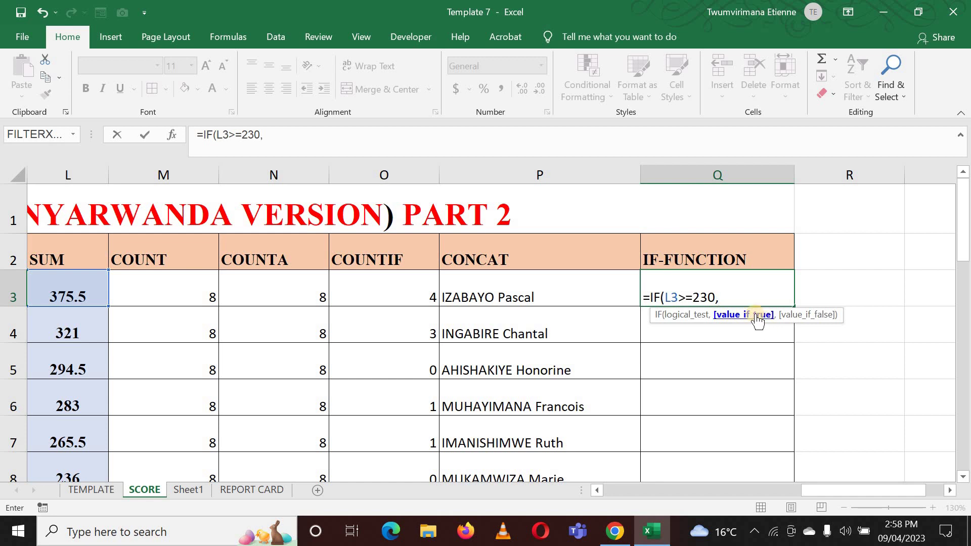
Step: Complete the Q3 formula with the true and false results as =IF(L3>=230,"PASS","FAIL")
text("PASS)
text(,)
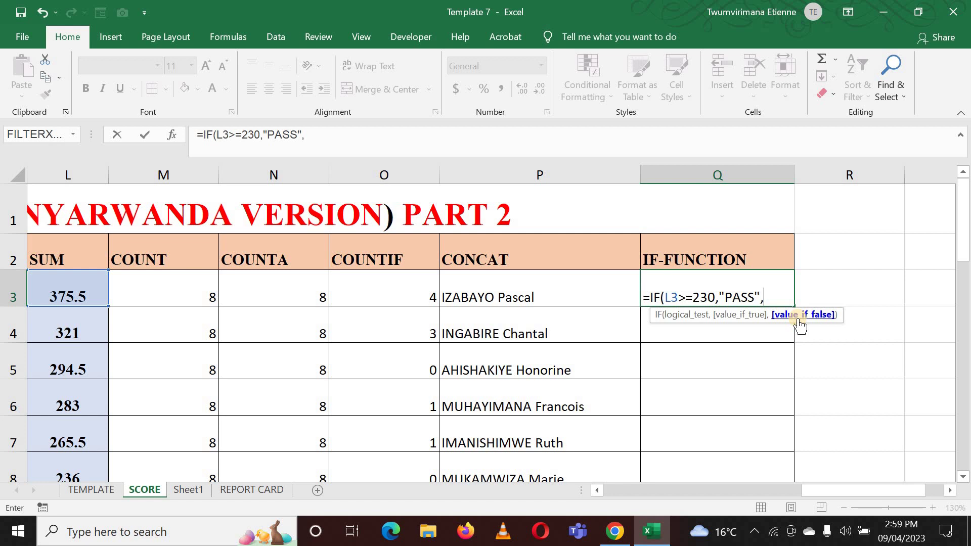
text(","FAIL"))
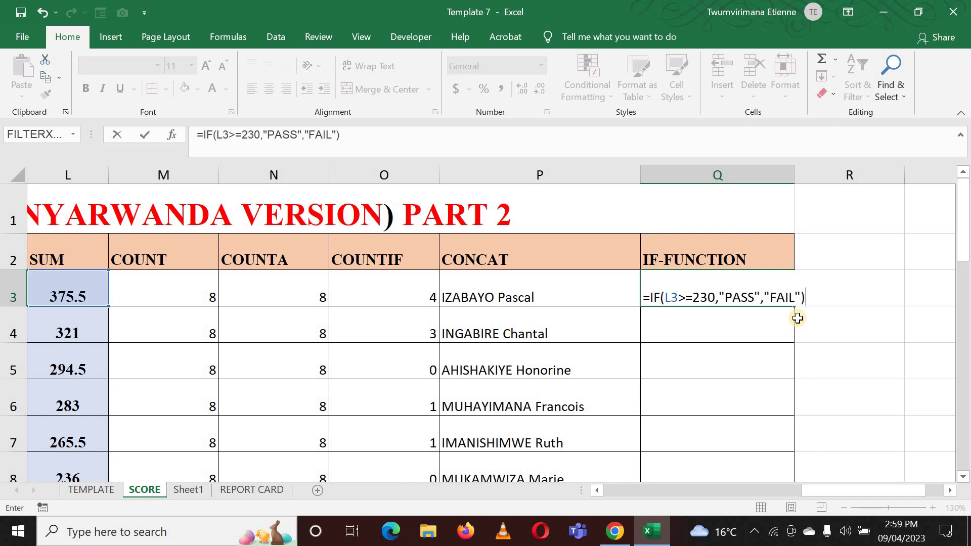
key(Return)
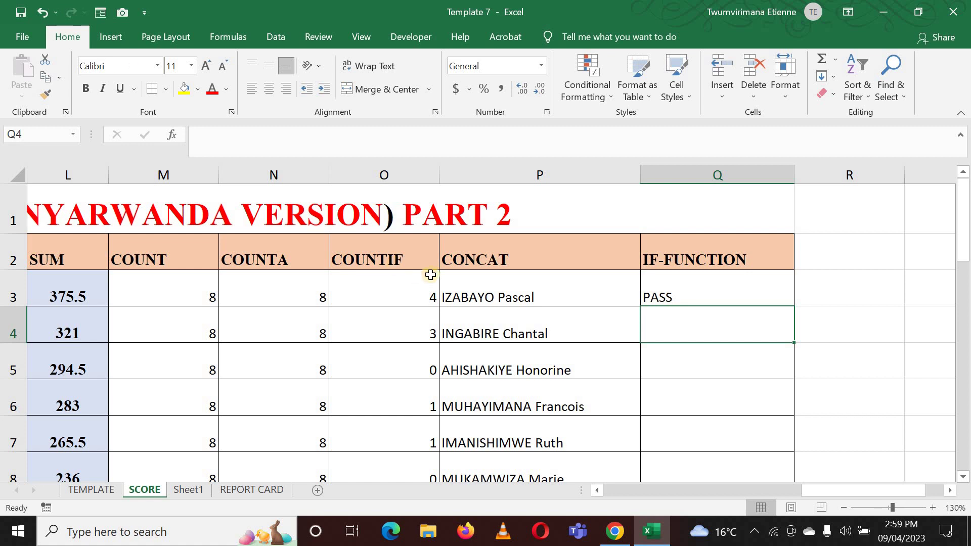
Step: Compare the Q3 result and the students' totals in the SUM column with the 230 pass mark
click(688, 289)
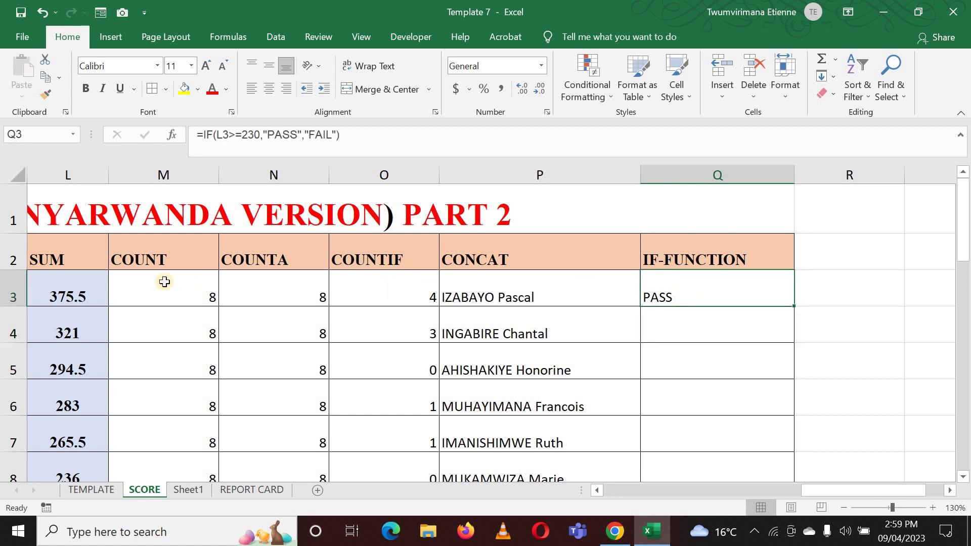
click(74, 278)
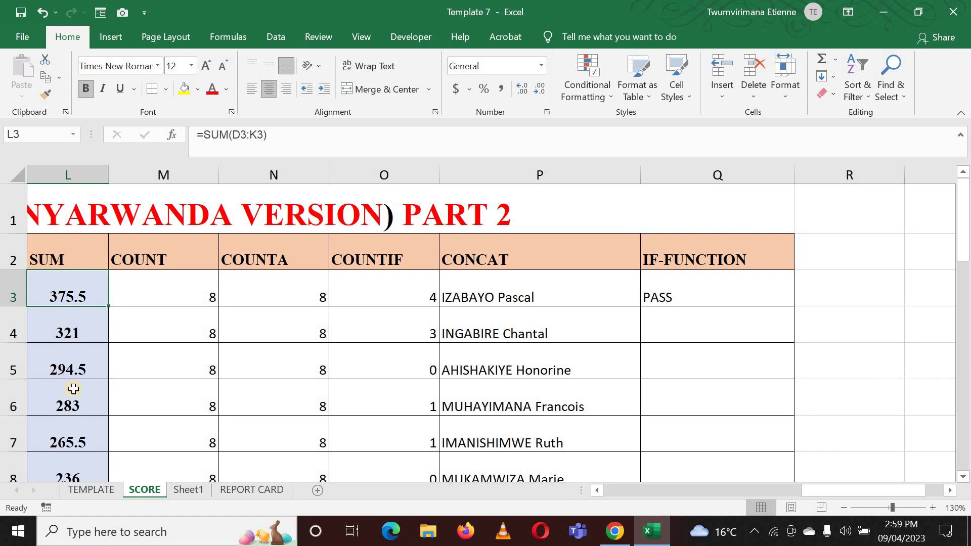
scroll(75, 389, down, 1)
scroll(75, 389, down, 2)
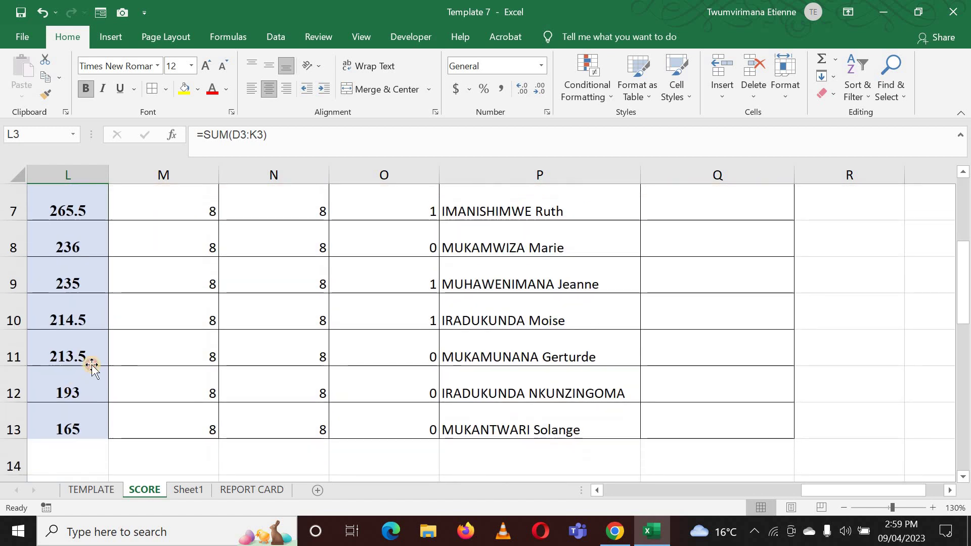
click(92, 352)
click(76, 310)
click(78, 358)
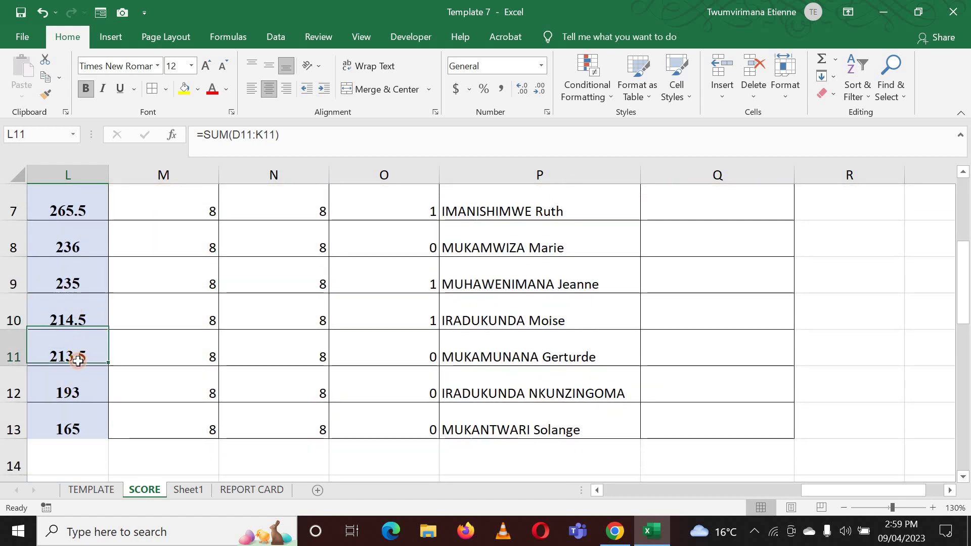
click(74, 393)
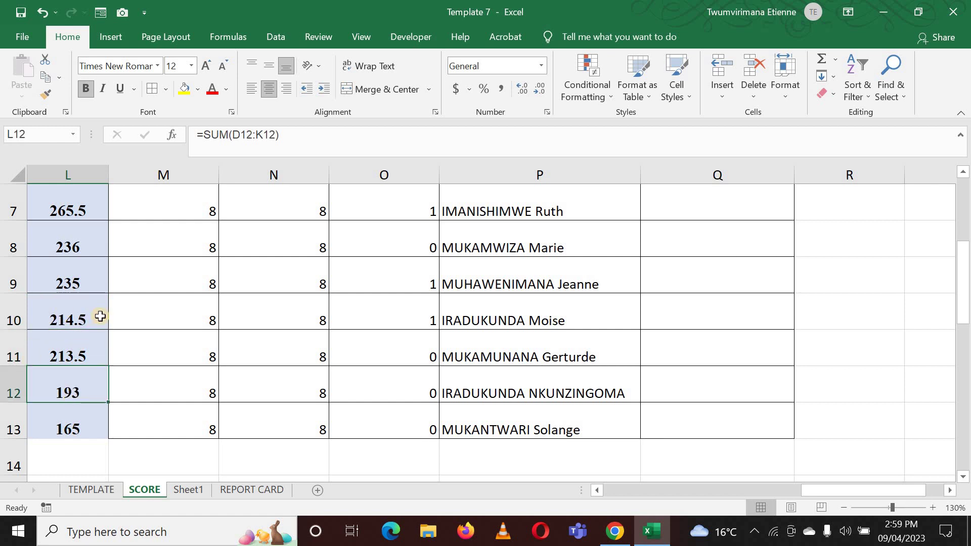
scroll(101, 320, up, 2)
Step: Fill the IF formula from Q3 down for all students and check the copied formulas in Q7 and Q8
click(717, 299)
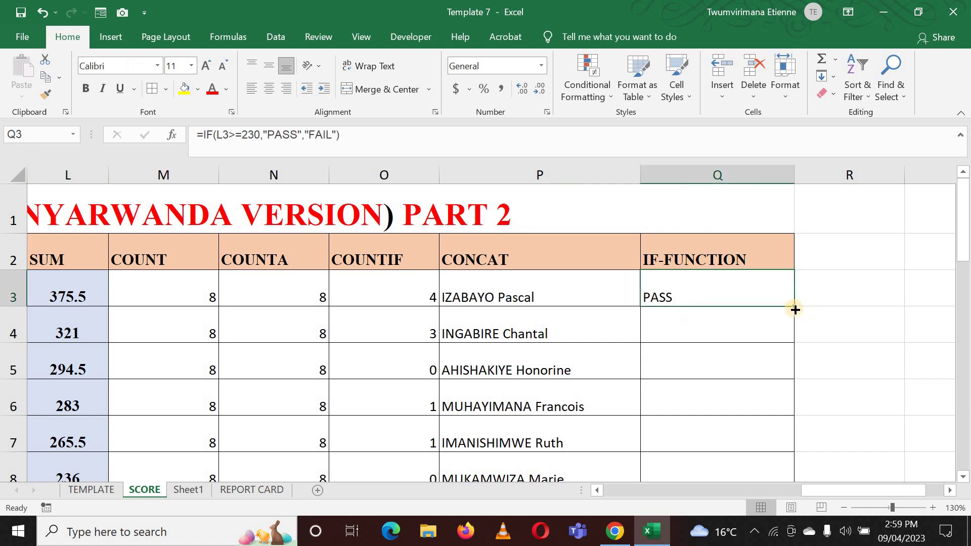
drag(795, 309, 730, 346)
click(685, 301)
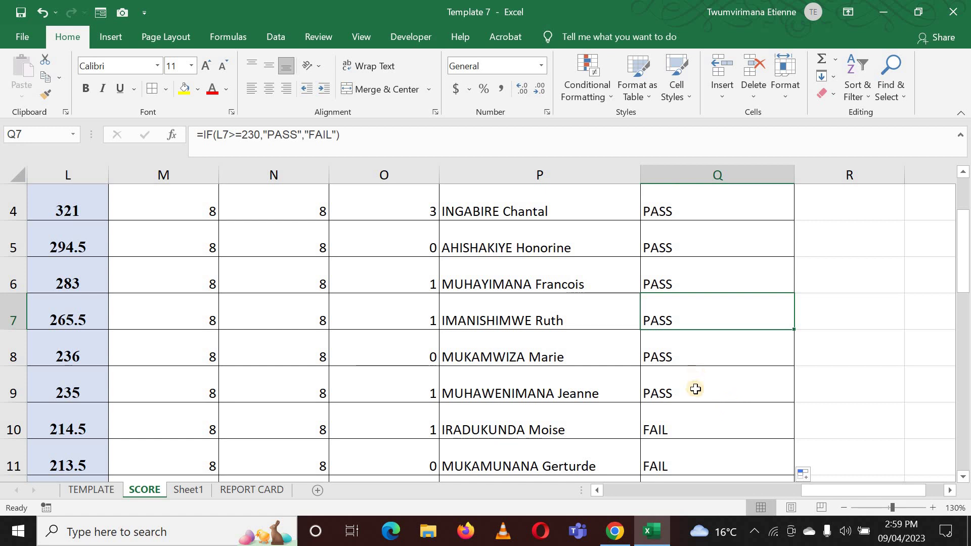
click(688, 336)
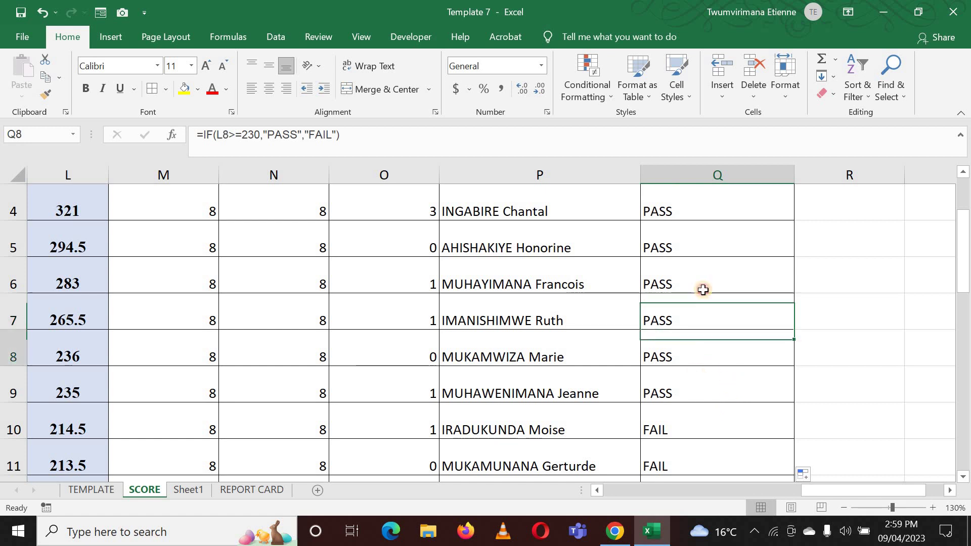
Step: Narrow column Q to just fit its IF-FUNCTION heading and check the copied IF formulas in rows 3 to 7
click(687, 231)
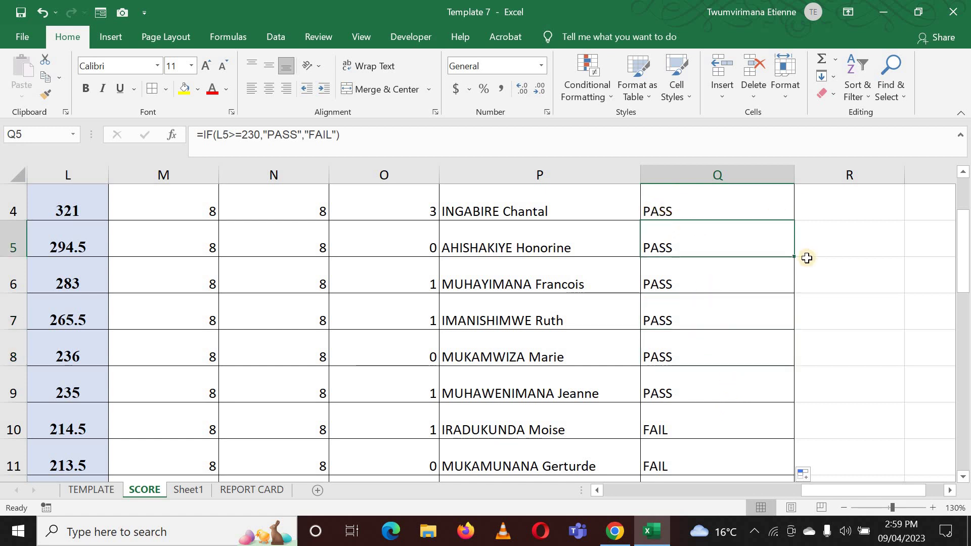
scroll(692, 297, up, 1)
drag(793, 169, 754, 172)
click(790, 257)
click(708, 293)
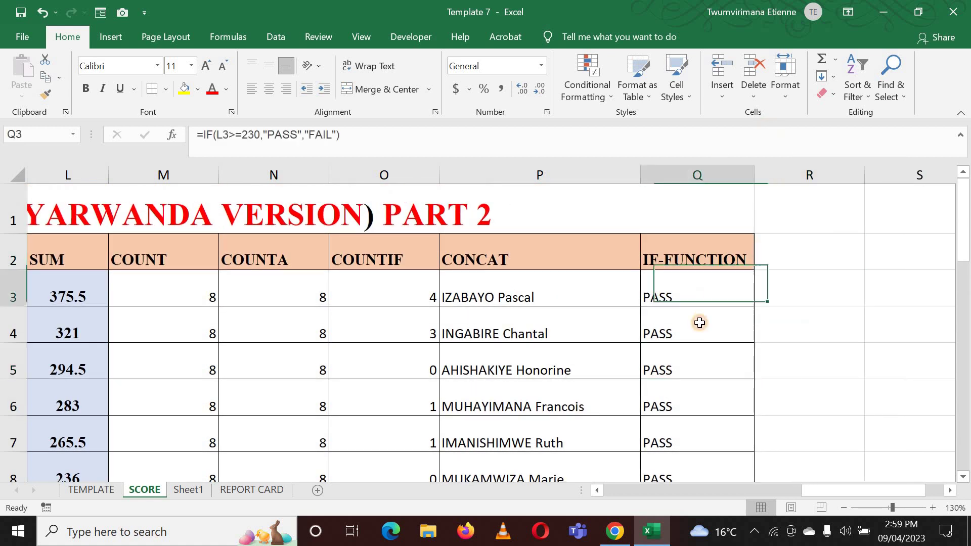
click(704, 331)
click(720, 410)
click(706, 435)
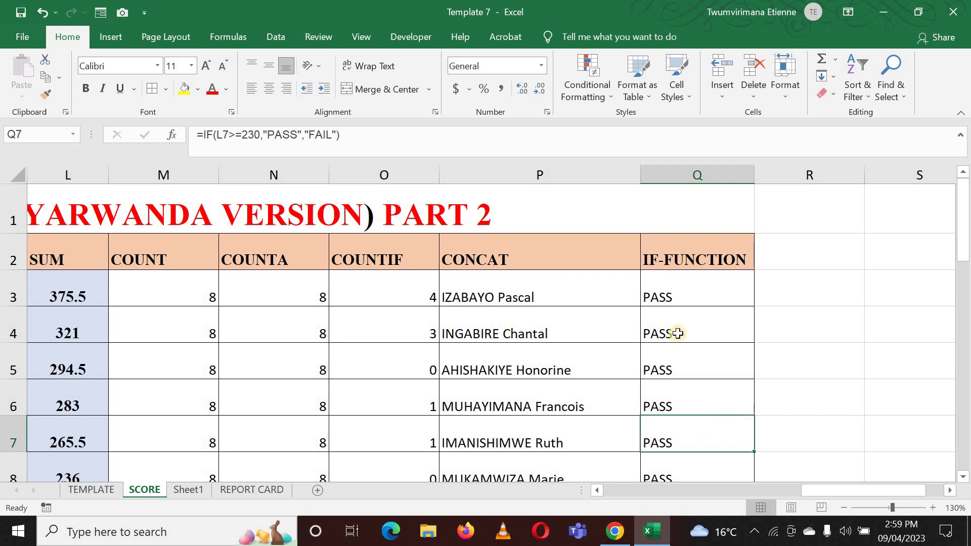
scroll(678, 314, down, 2)
scroll(663, 252, up, 1)
Step: Change the value-if-true text in the Q3 IF formula to "PROMOTED"
click(696, 296)
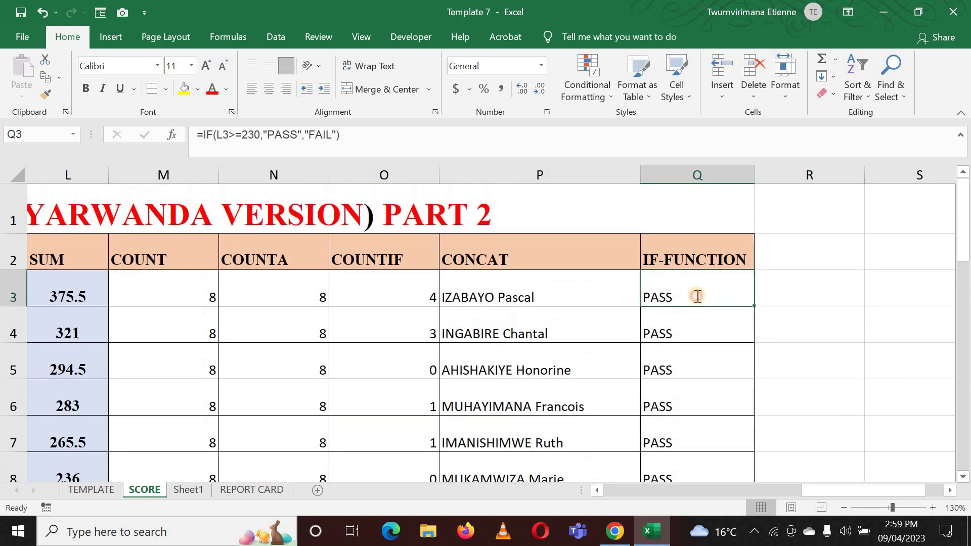
double_click(733, 297)
click(753, 297)
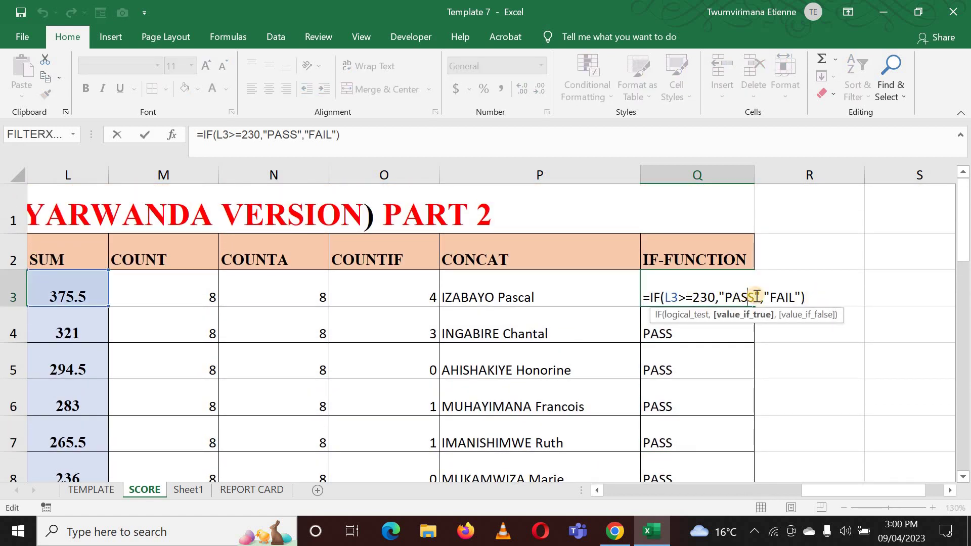
key(BackSpace)
key(BackSpace)
key(BackSpace)
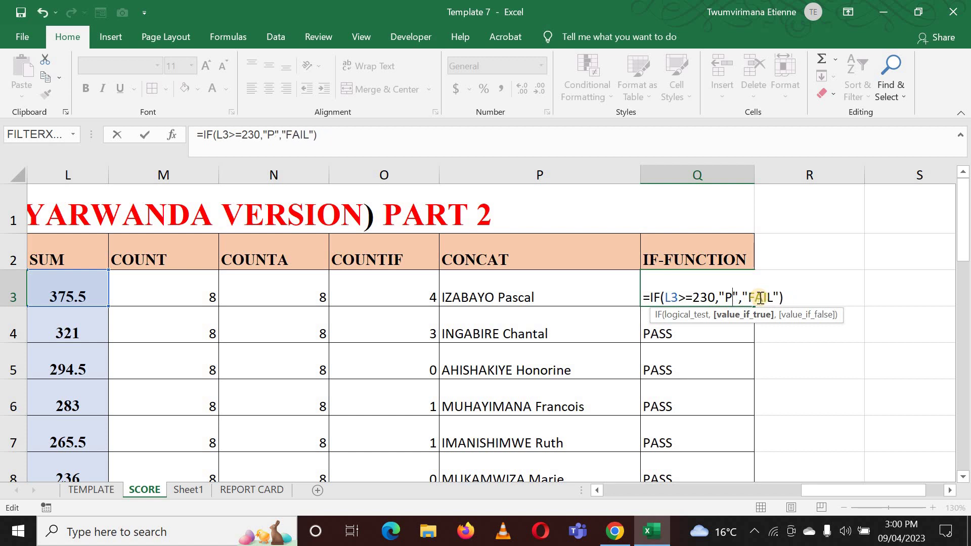
text(RO)
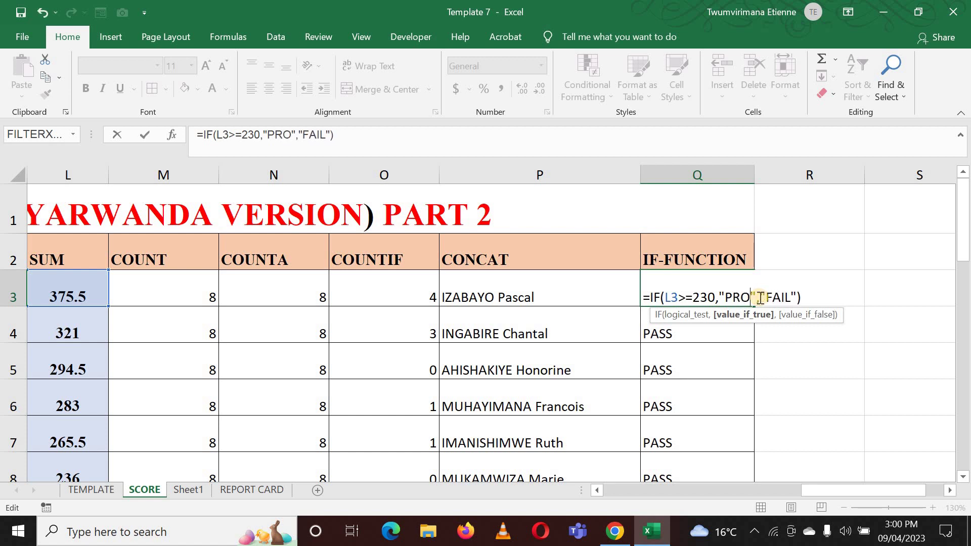
text(MOTED)
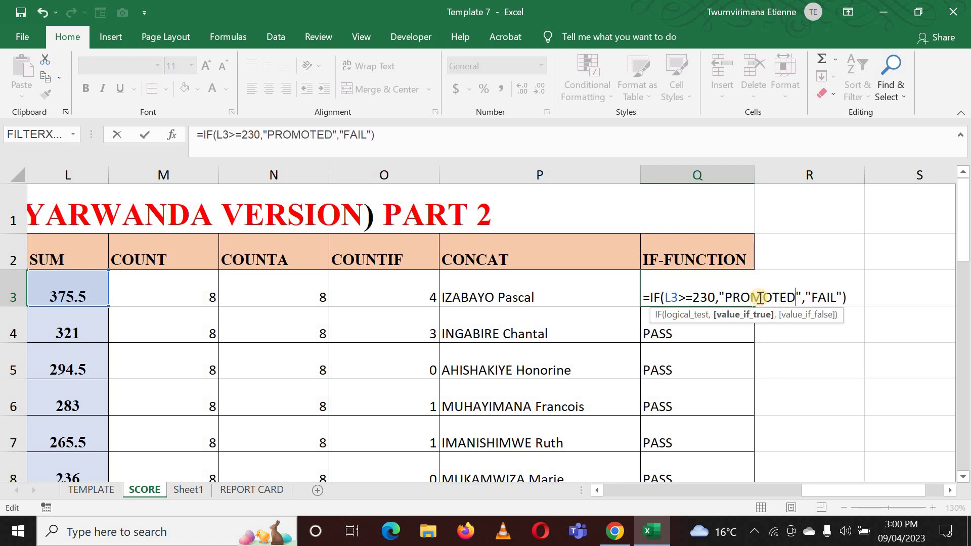
Step: Replace the value-if-false text with "REPEAT", completing Q3 as =IF(L3>=230,"PROMOTED","REPEAT")
click(835, 297)
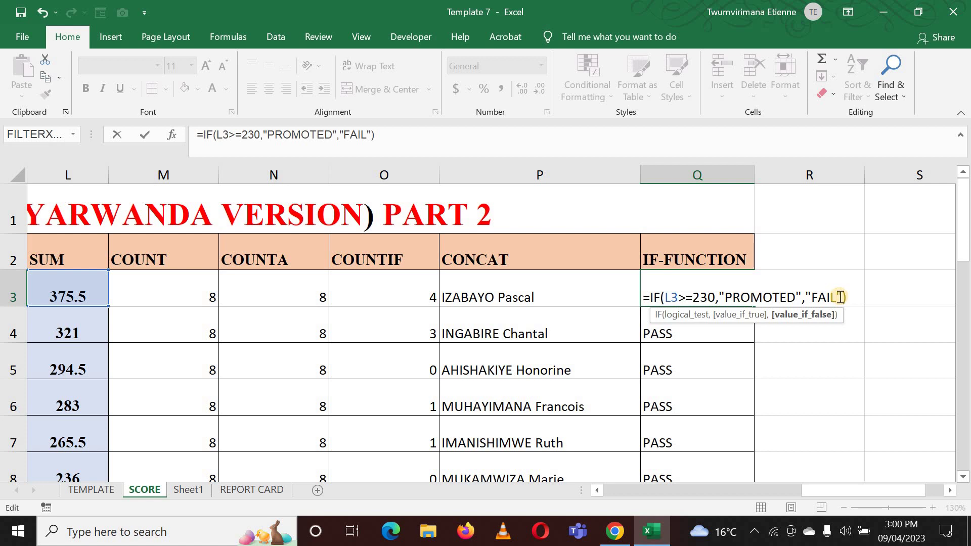
key(BackSpace)
key(BackSpace)
key(BackSpace)
key(BackSpace)
text(REPEAT)
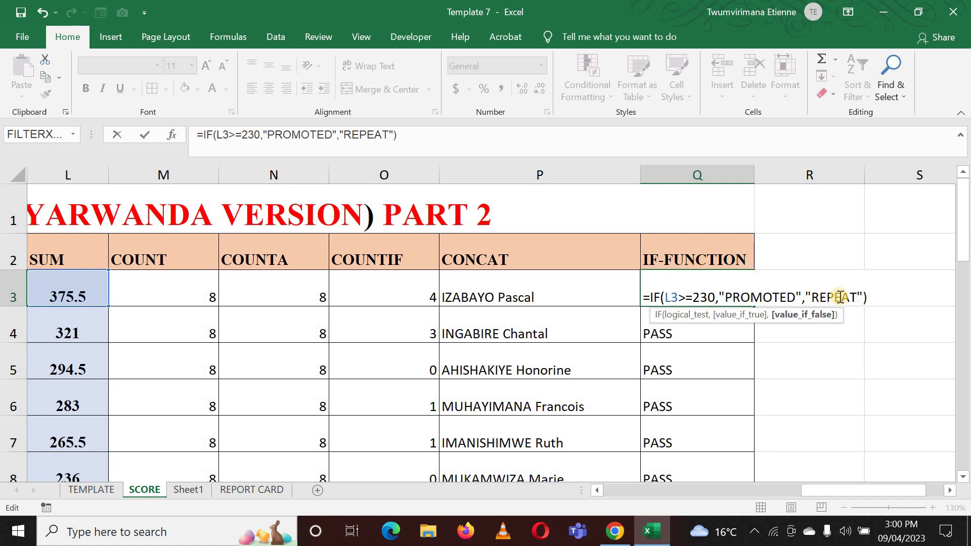
key(Return)
Step: Fill the revised IF formula from Q3 down for all students and check the copied results through row 13
click(728, 284)
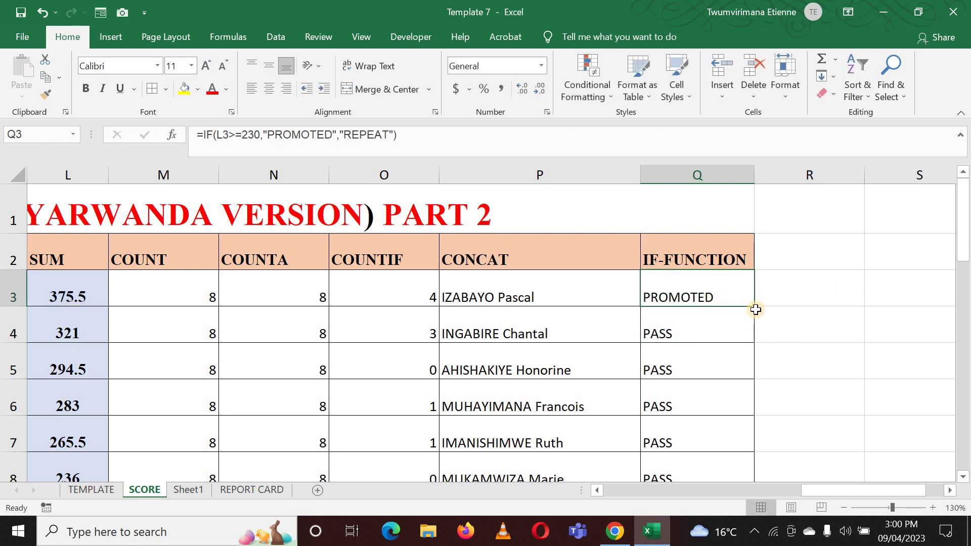
double_click(755, 310)
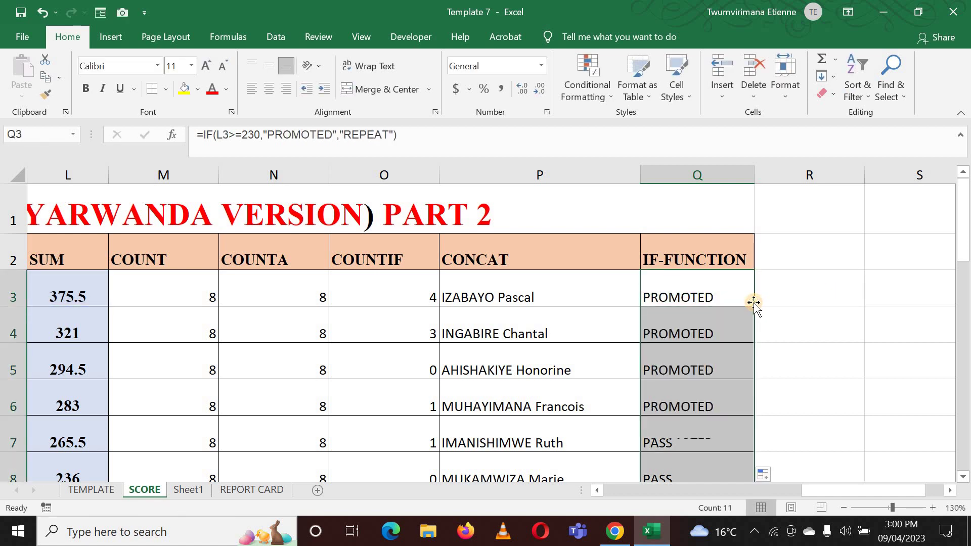
click(725, 346)
scroll(723, 344, down, 3)
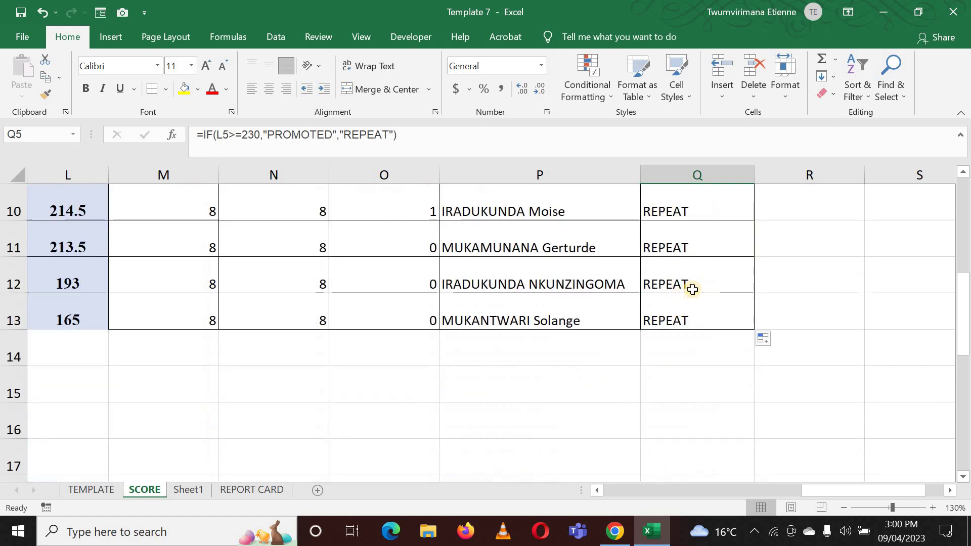
click(689, 282)
scroll(700, 256, up, 1)
click(700, 311)
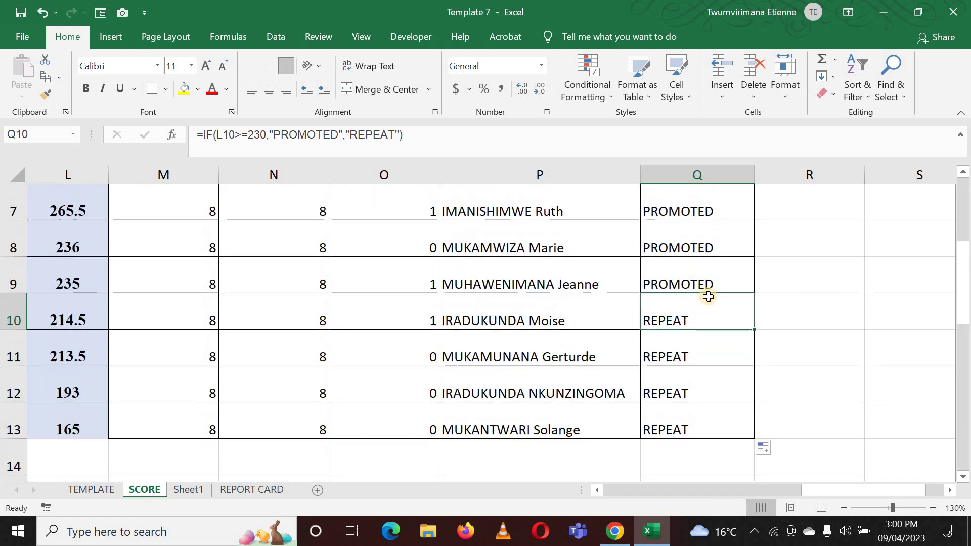
scroll(707, 284, up, 2)
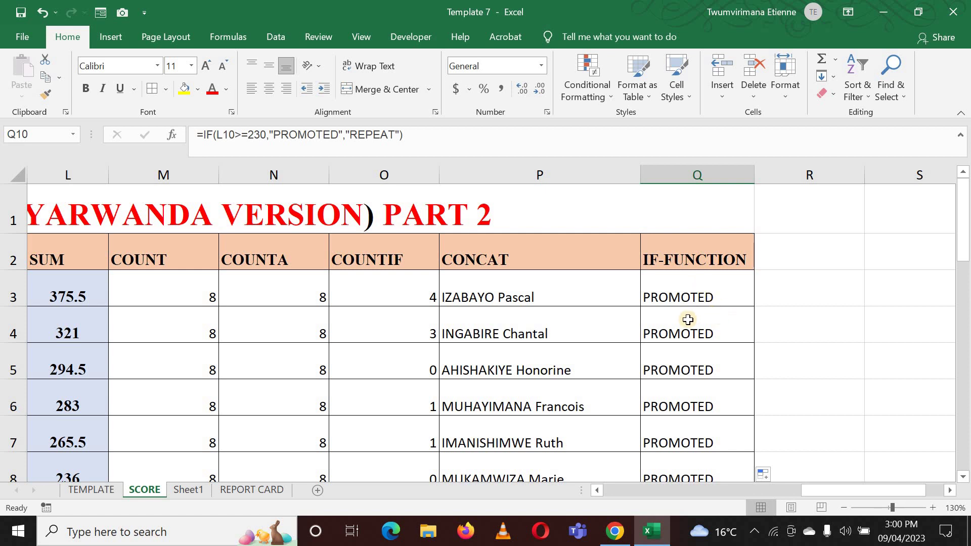
Step: Narrow column O slightly so that it just fits the COUNTIF heading
click(806, 289)
click(816, 339)
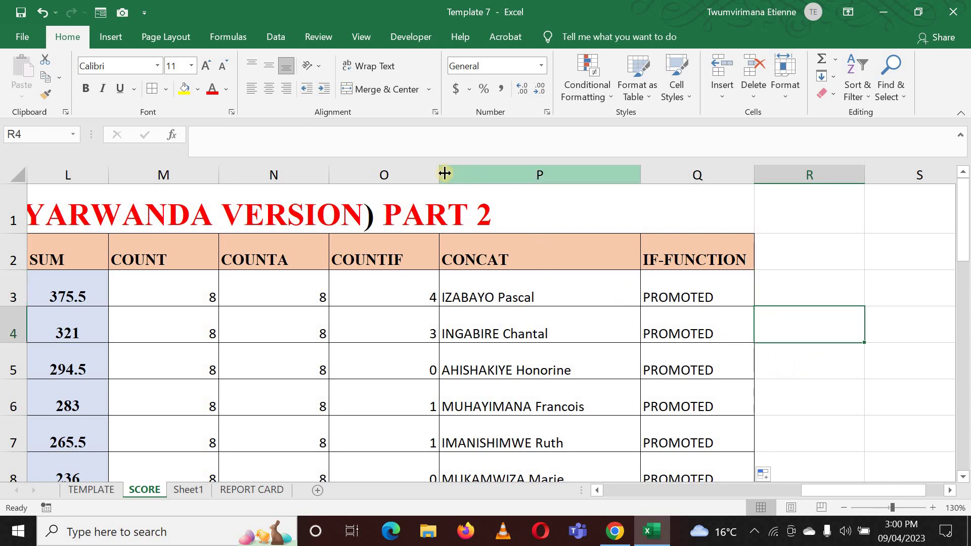
drag(441, 172, 418, 180)
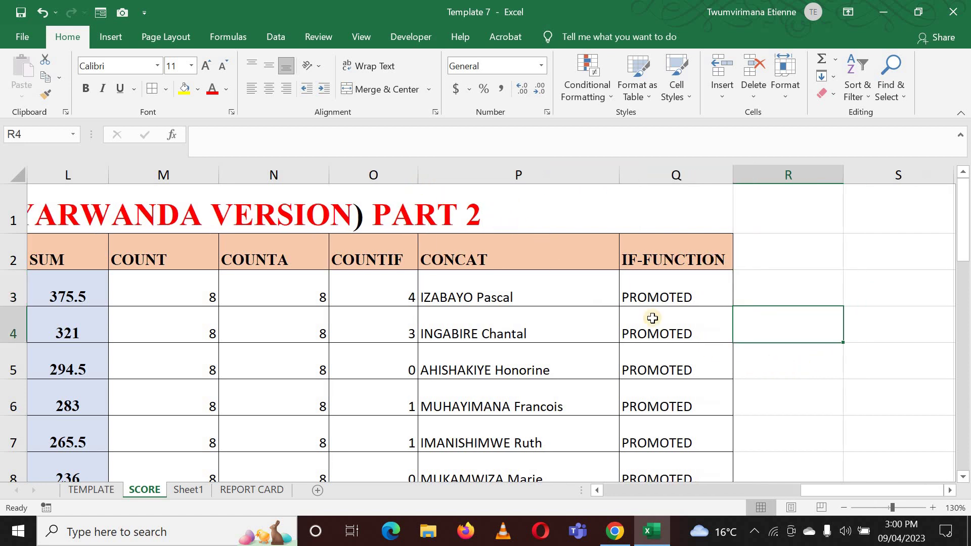
key(Down)
key(Down)
click(863, 329)
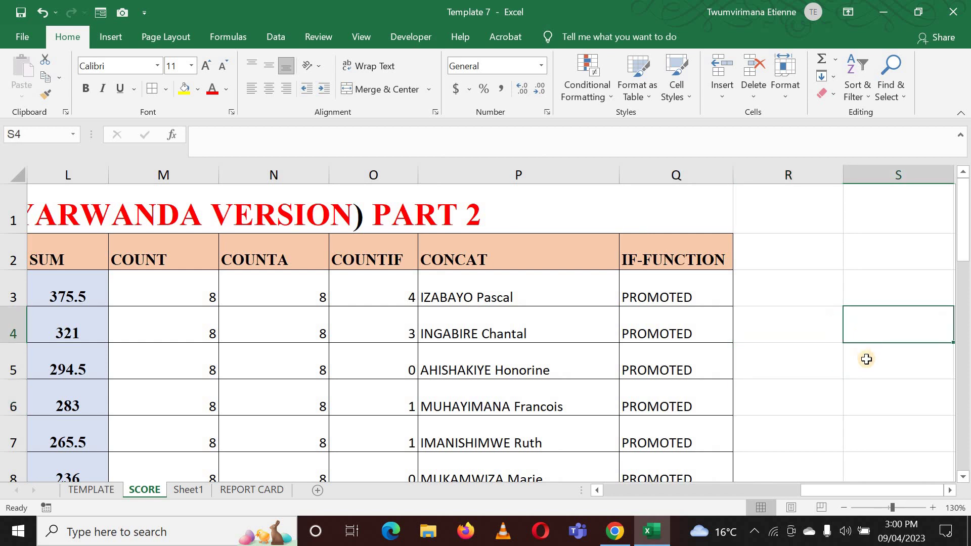
click(866, 359)
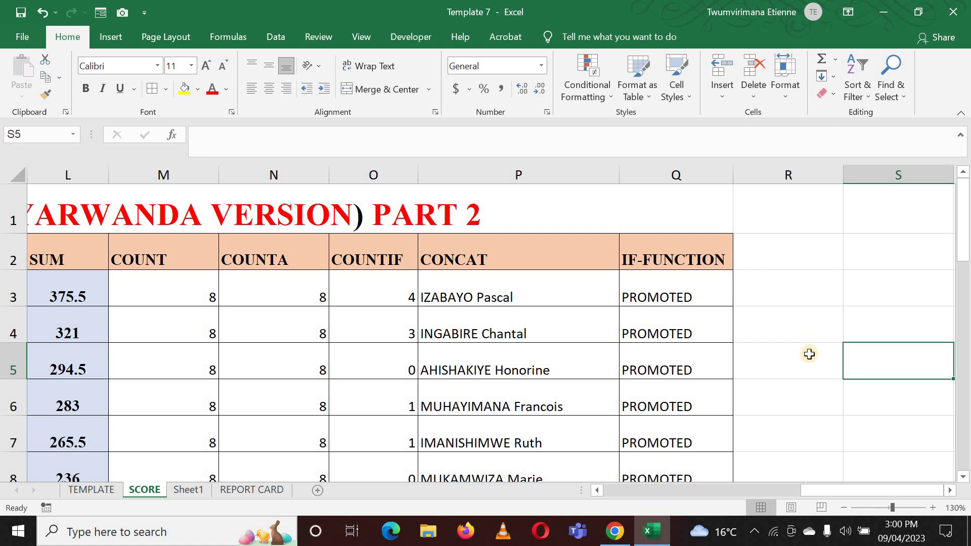
click(799, 387)
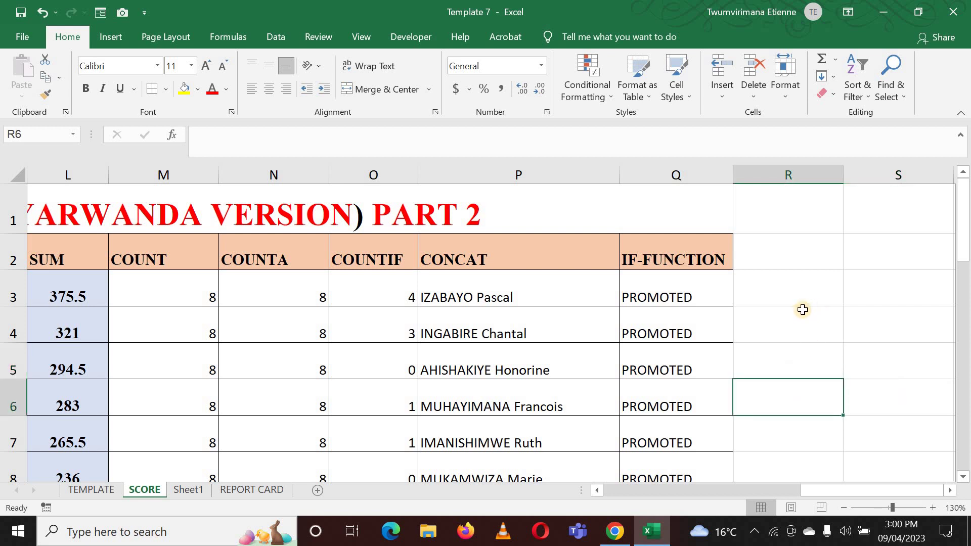
click(757, 259)
click(819, 289)
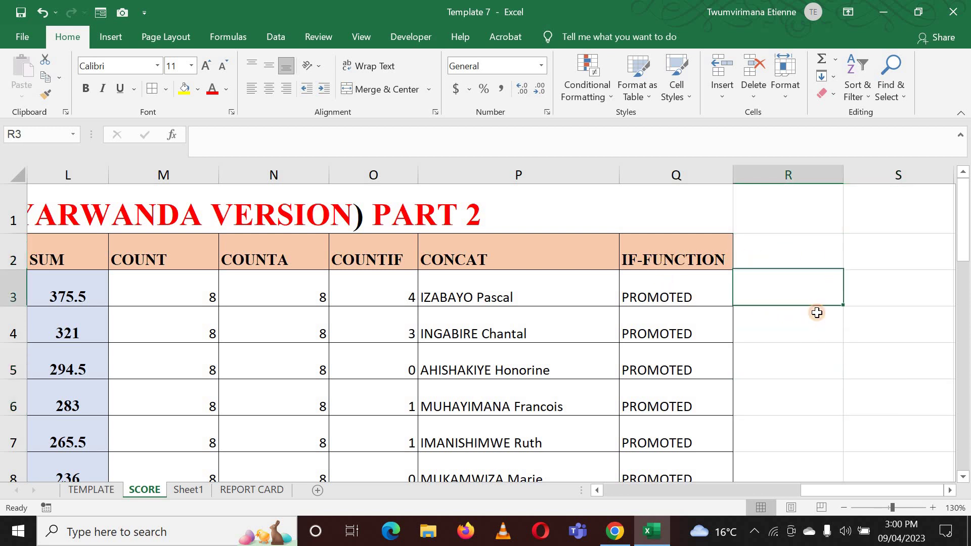
click(808, 328)
click(795, 367)
click(794, 392)
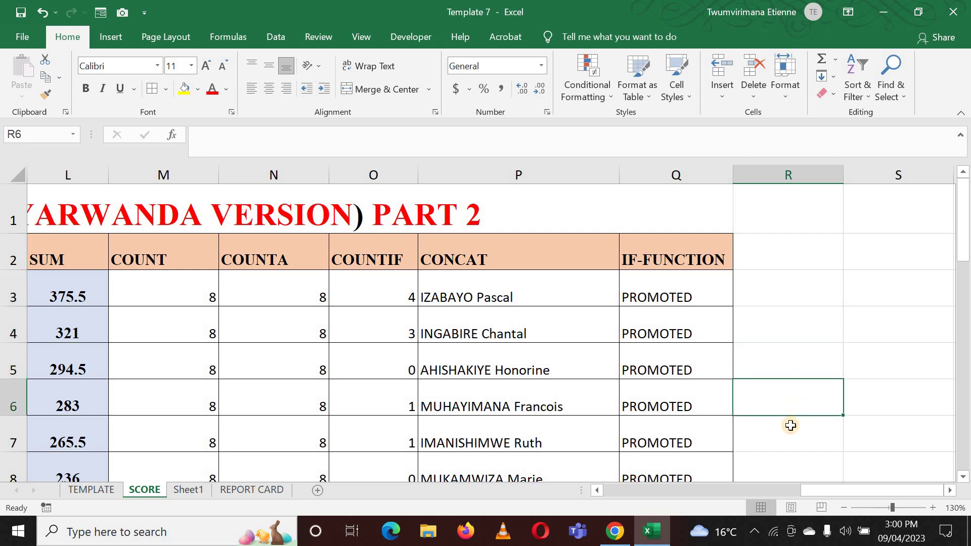
click(793, 427)
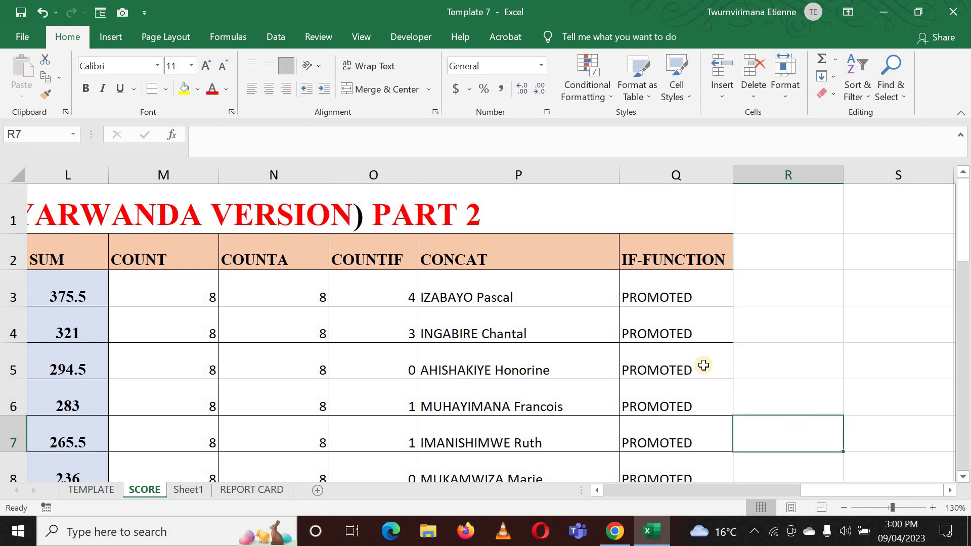